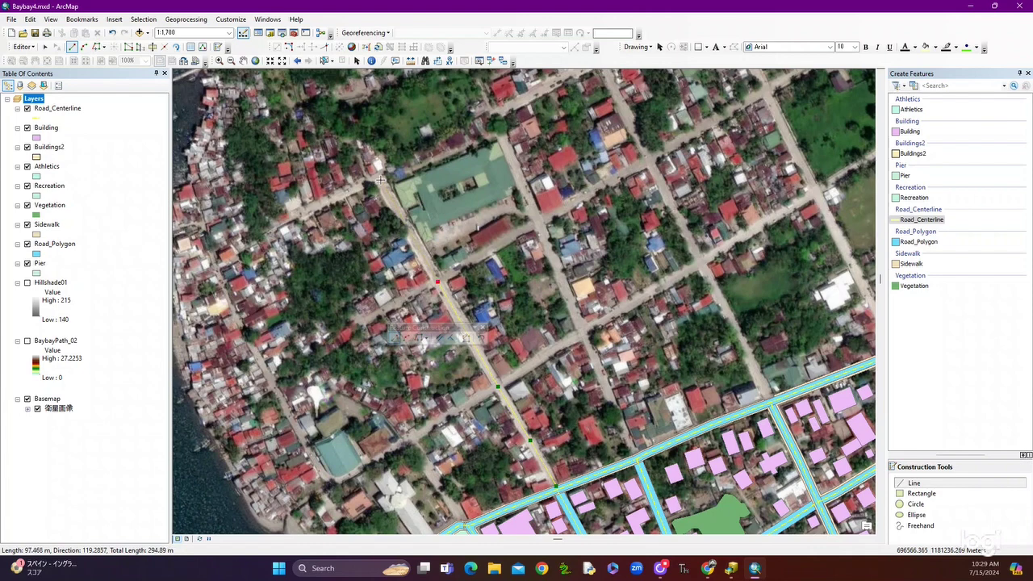
Finish the road centerline at the junction beside the green-roofed building and delete the stray new sketch
{"action": "double_click", "coordinate": [380, 180]}
{"action": "left_click", "coordinate": [380, 180]}
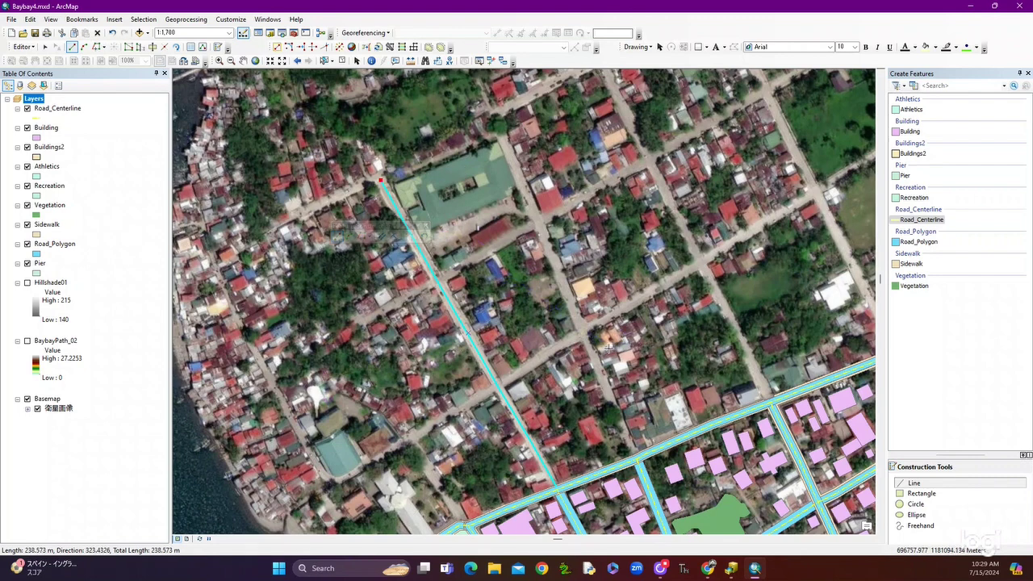
{"action": "right_click", "coordinate": [604, 303]}
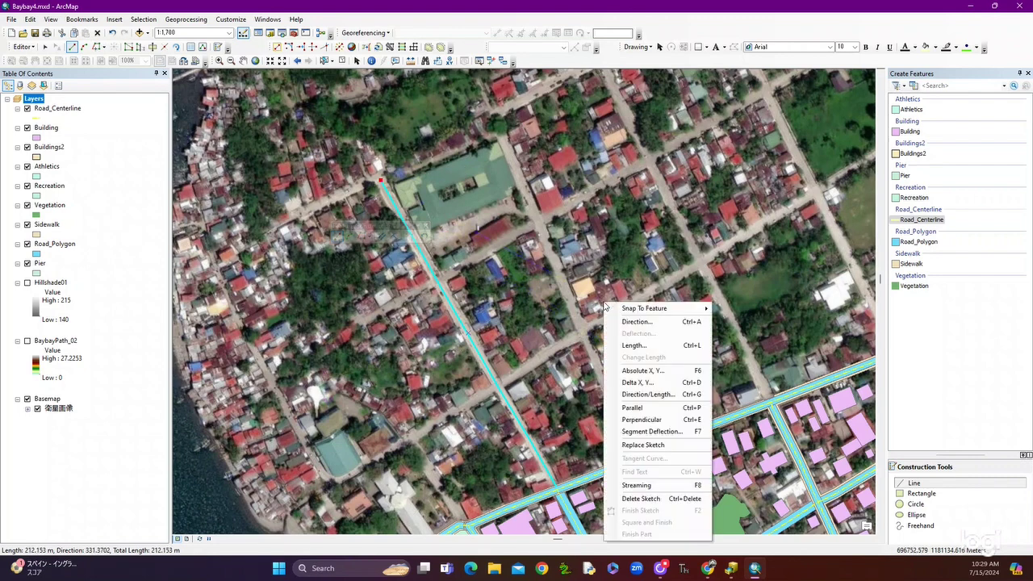
{"action": "left_click", "coordinate": [647, 499]}
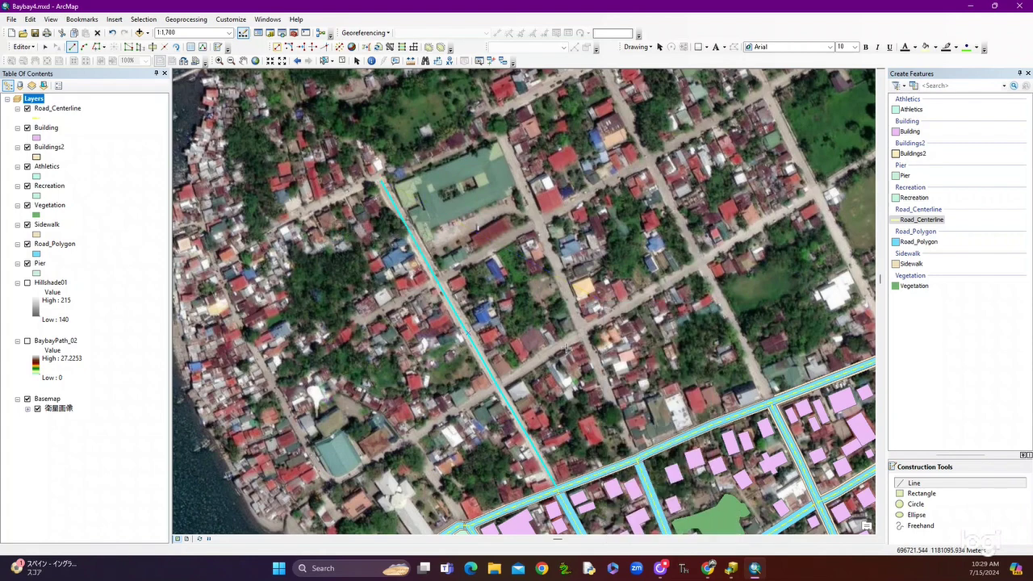
{"action": "left_click", "coordinate": [23, 47]}
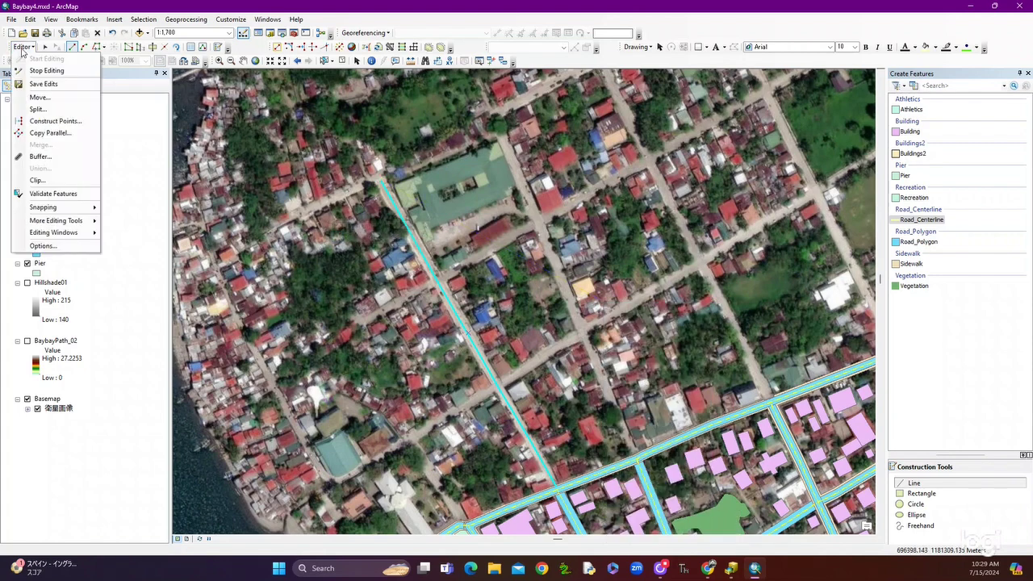
{"action": "mouse_move", "coordinate": [92, 222]}
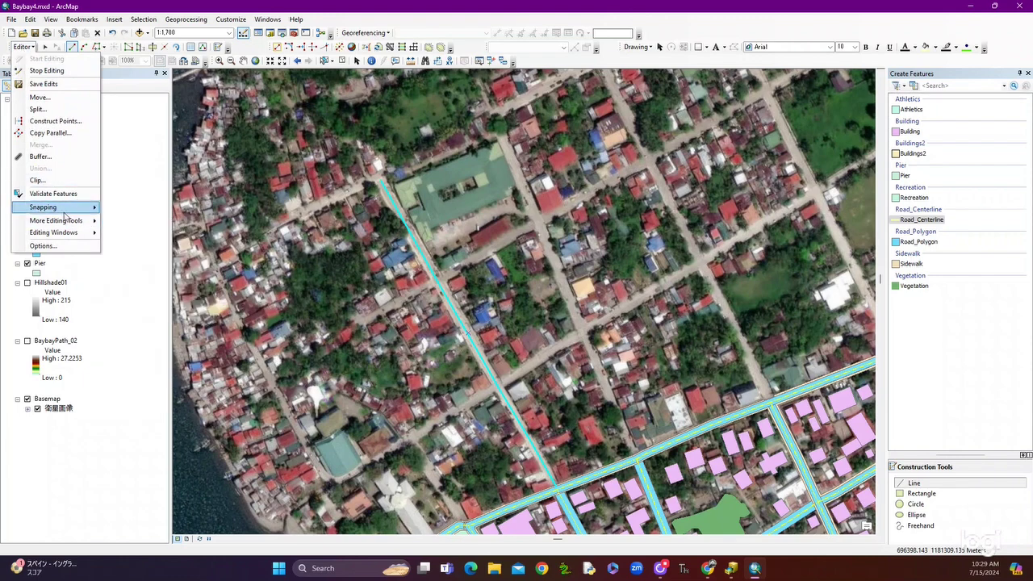
{"action": "mouse_move", "coordinate": [63, 215]}
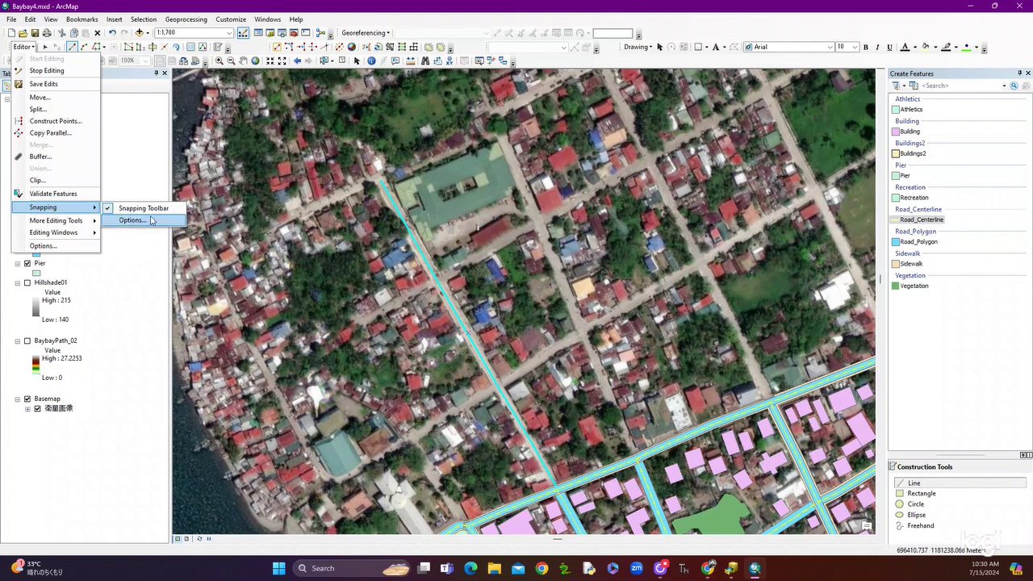
{"action": "left_click", "coordinate": [154, 212]}
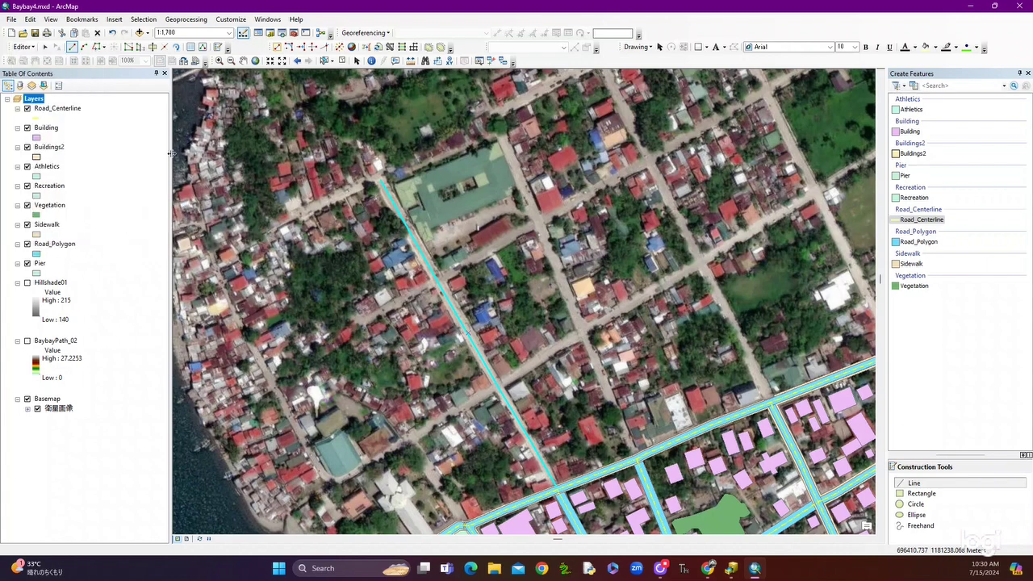
{"action": "left_click", "coordinate": [22, 47]}
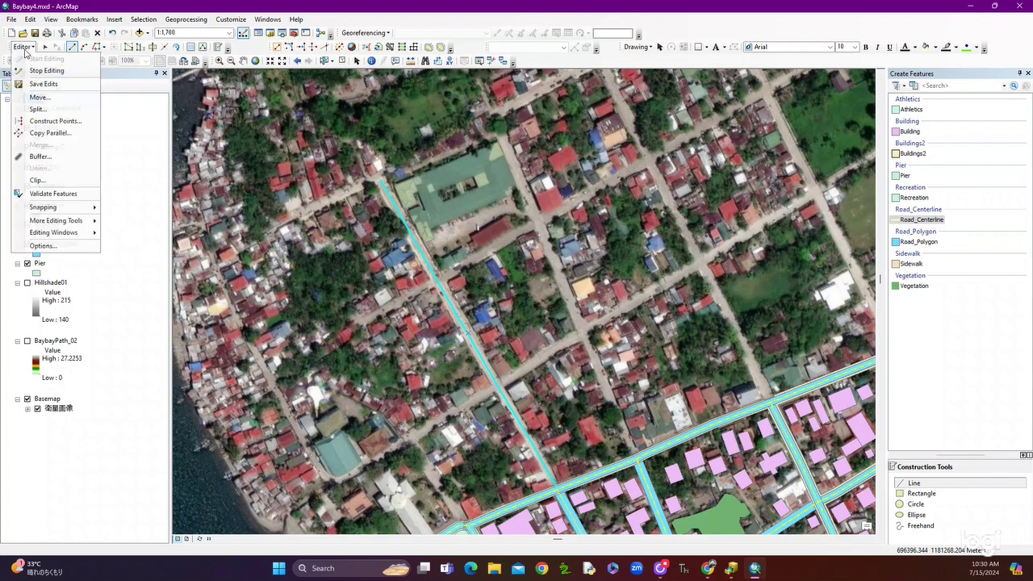
{"action": "mouse_move", "coordinate": [56, 207]}
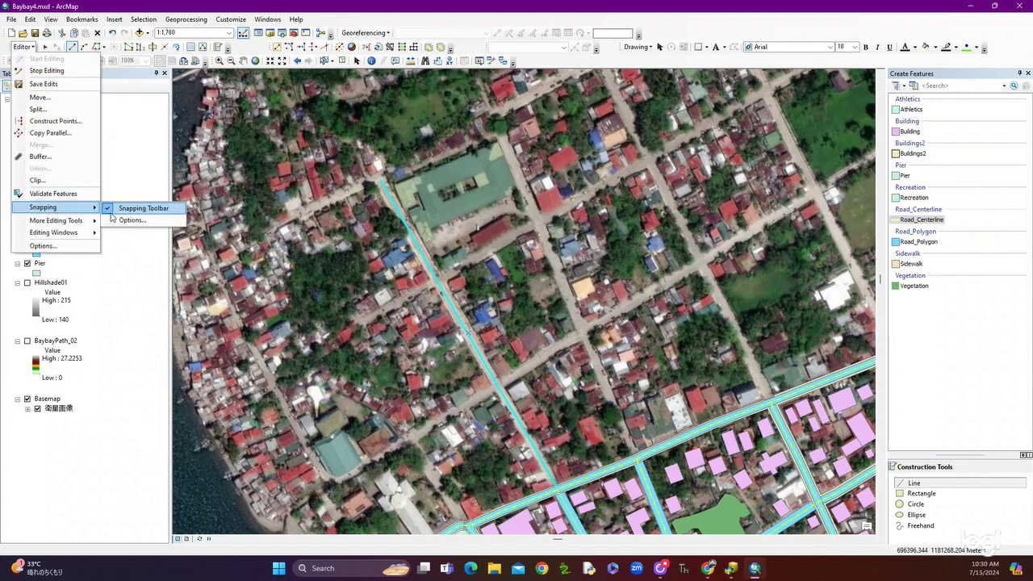
{"action": "left_click", "coordinate": [158, 213]}
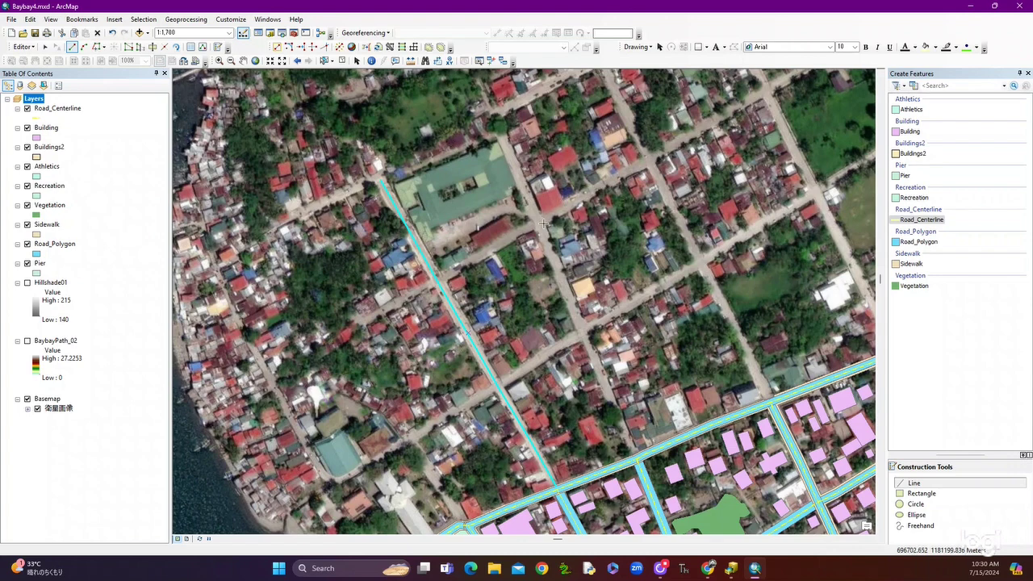
Digitize a Road_Centerline along the next parallel street, from the mapped road junction to the green-roofed building's northeast corner
{"action": "left_click", "coordinate": [638, 462]}
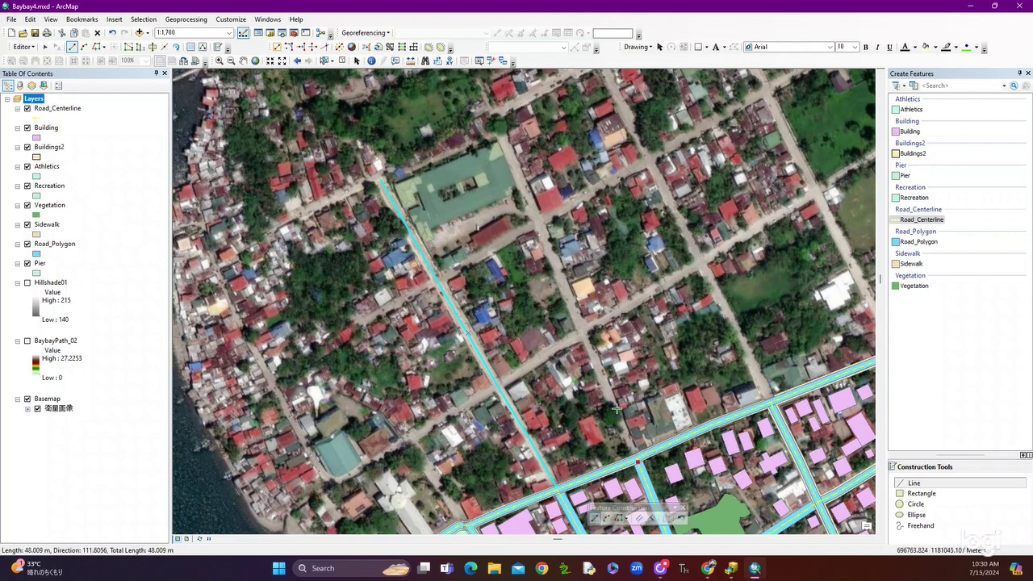
{"action": "left_click", "coordinate": [584, 333]}
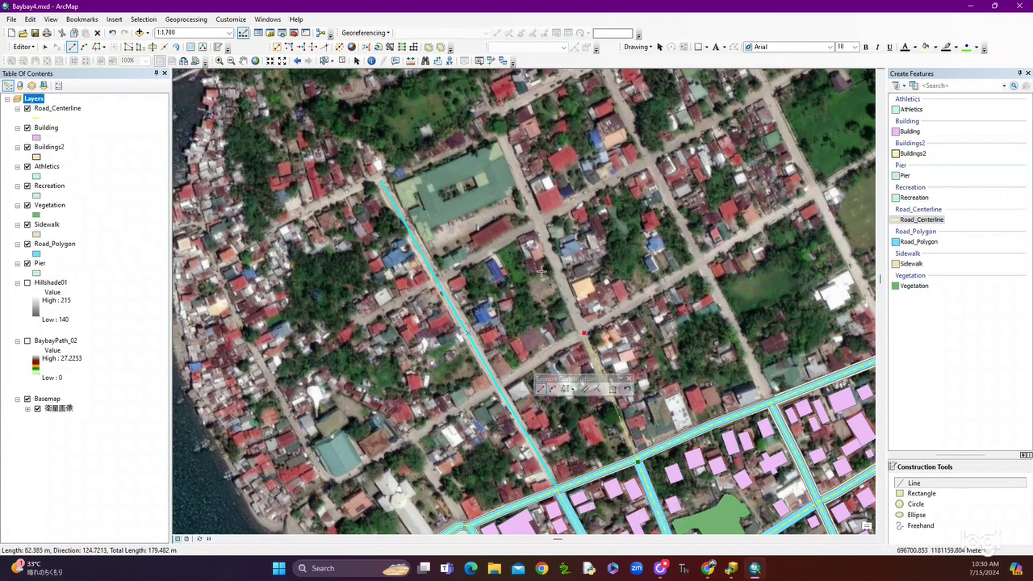
{"action": "left_click", "coordinate": [539, 222]}
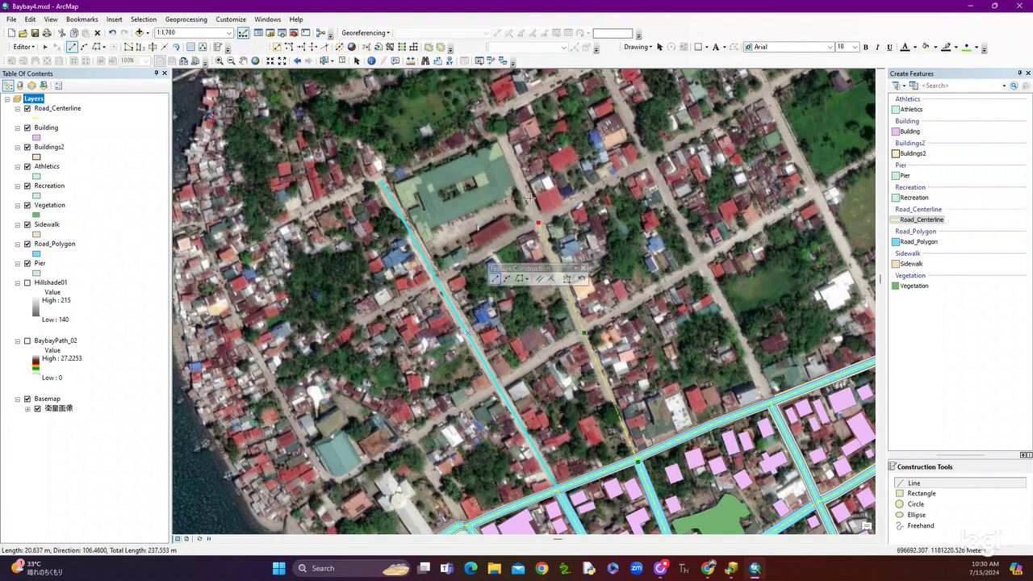
{"action": "double_click", "coordinate": [499, 132]}
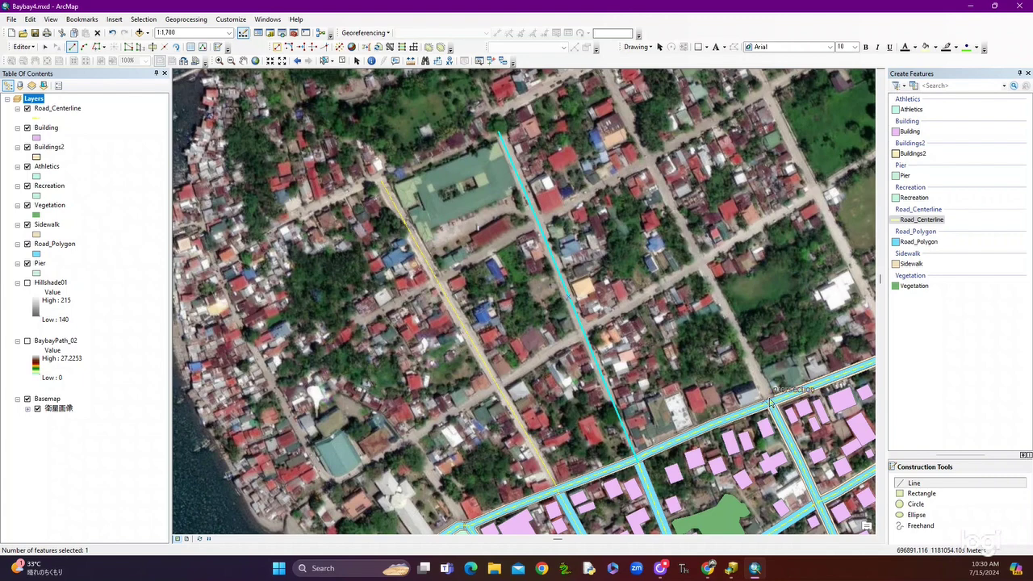
Digitize a third Road_Centerline along the next street to the east, from the mapped road through two crossings to the third intersection
{"action": "left_click", "coordinate": [772, 400]}
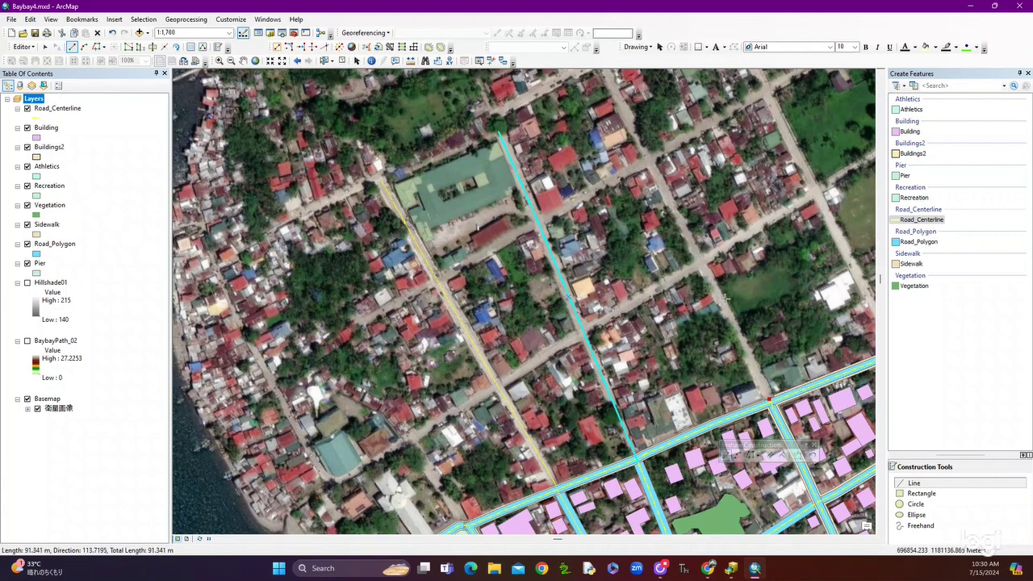
{"action": "left_click", "coordinate": [702, 263]}
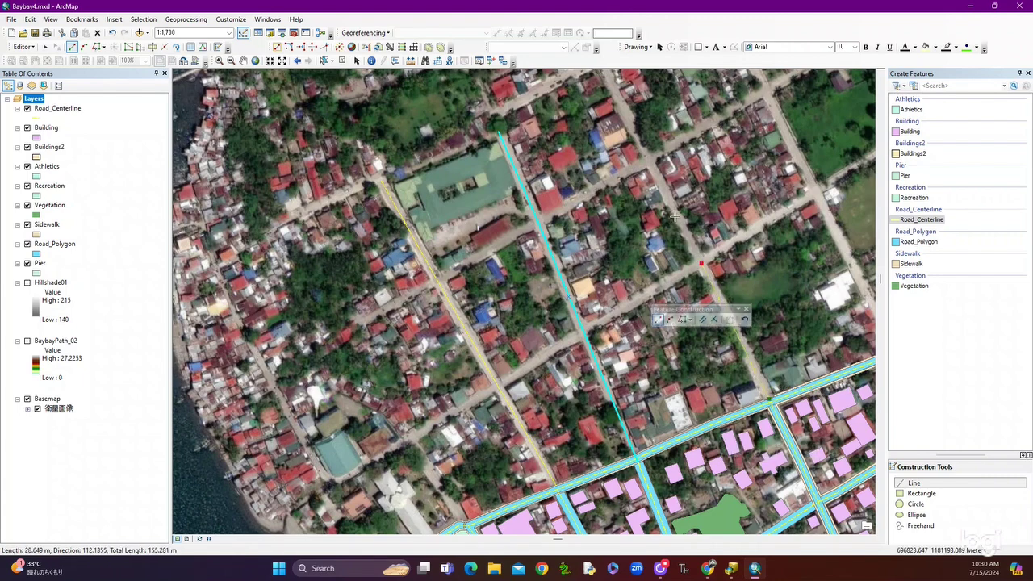
{"action": "left_click", "coordinate": [649, 160]}
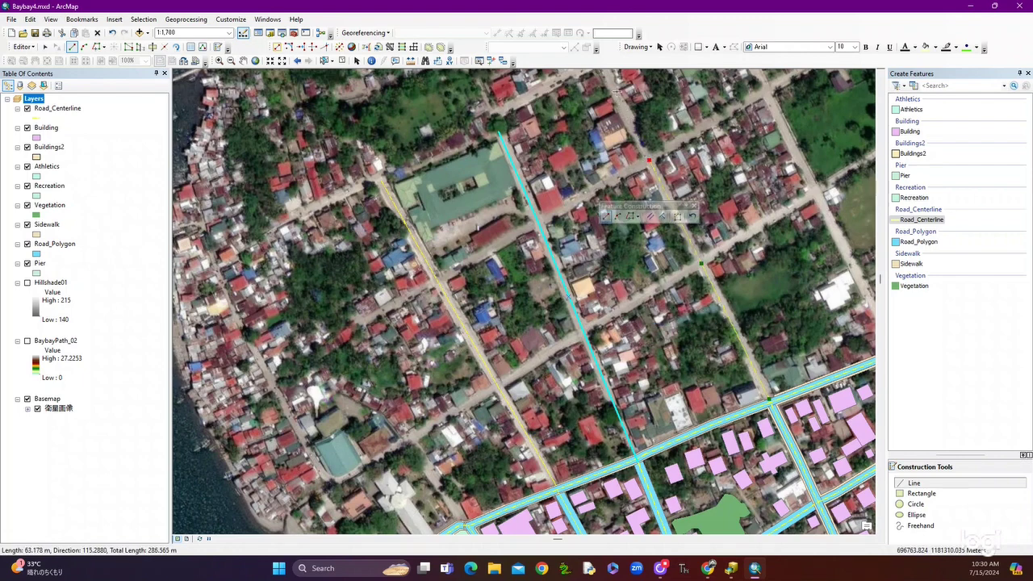
{"action": "left_click", "coordinate": [243, 61]}
{"action": "left_click_drag", "start_coordinate": [274, 74], "coordinate": [278, 161]}
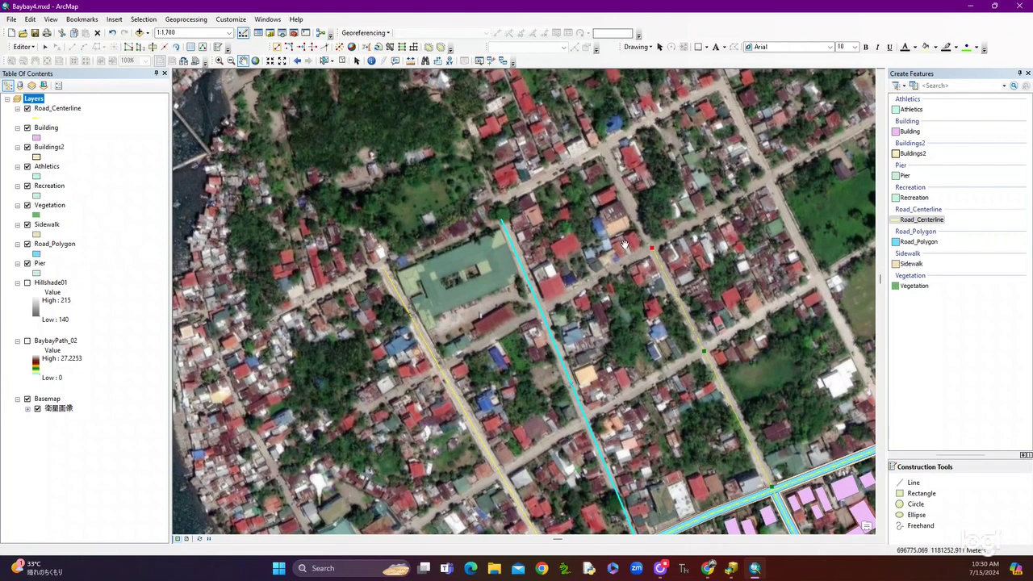
{"action": "left_click", "coordinate": [925, 220]}
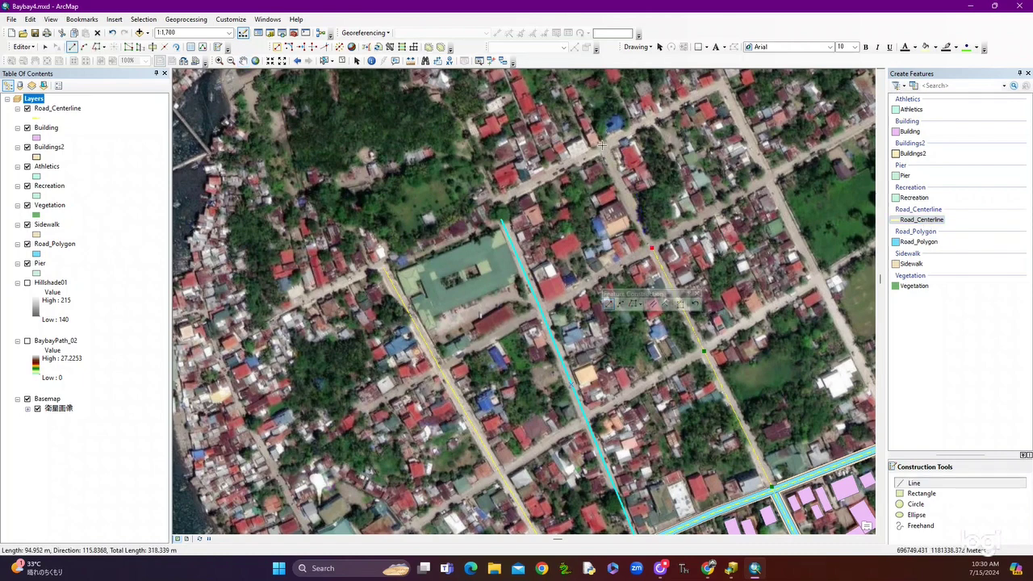
{"action": "double_click", "coordinate": [602, 146]}
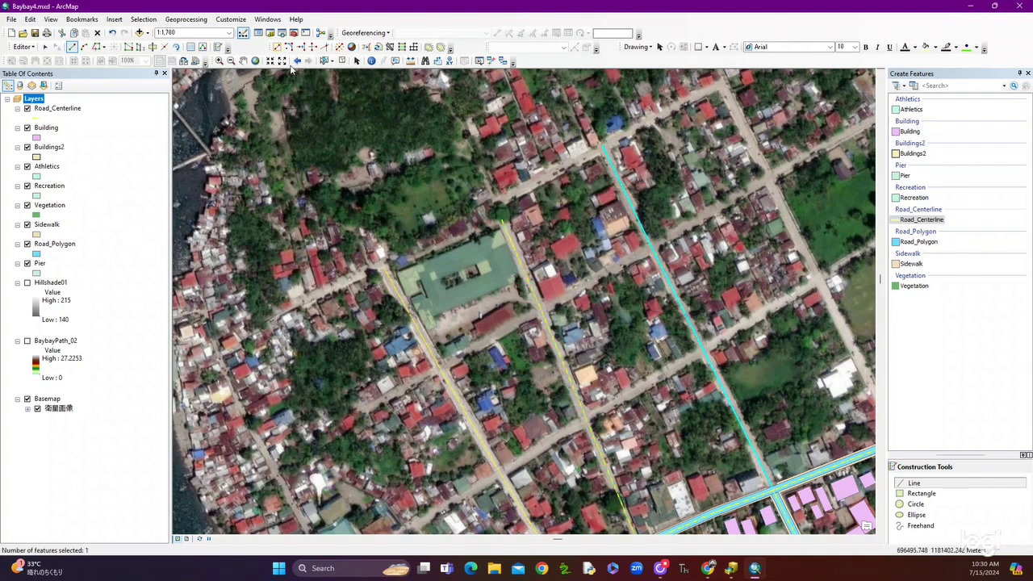
Select the westernmost of the three new centerlines and open the Road_Centerline attribute table with only the selected record shown
{"action": "left_click", "coordinate": [243, 61]}
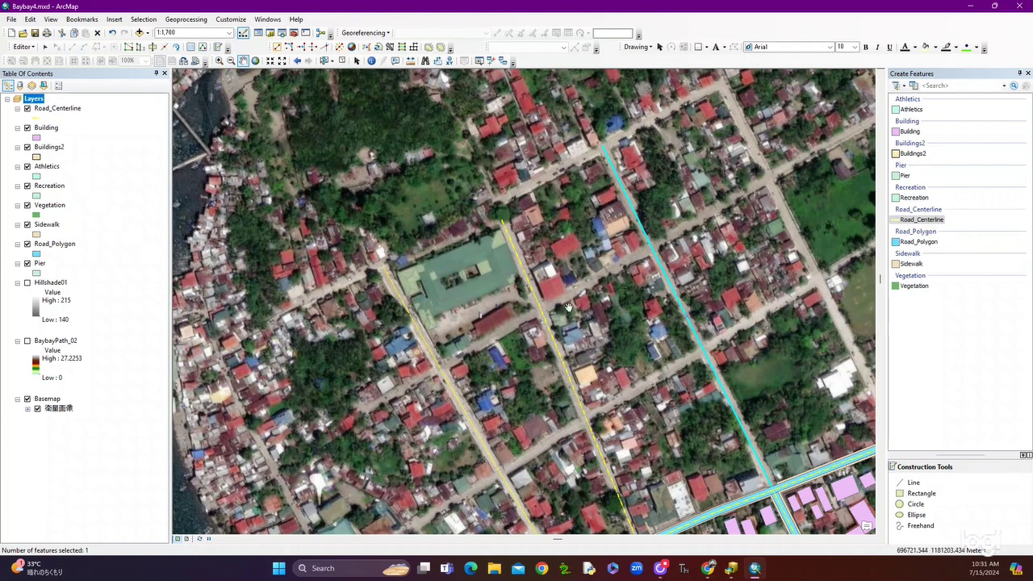
{"action": "left_click_drag", "start_coordinate": [713, 382], "coordinate": [765, 257]}
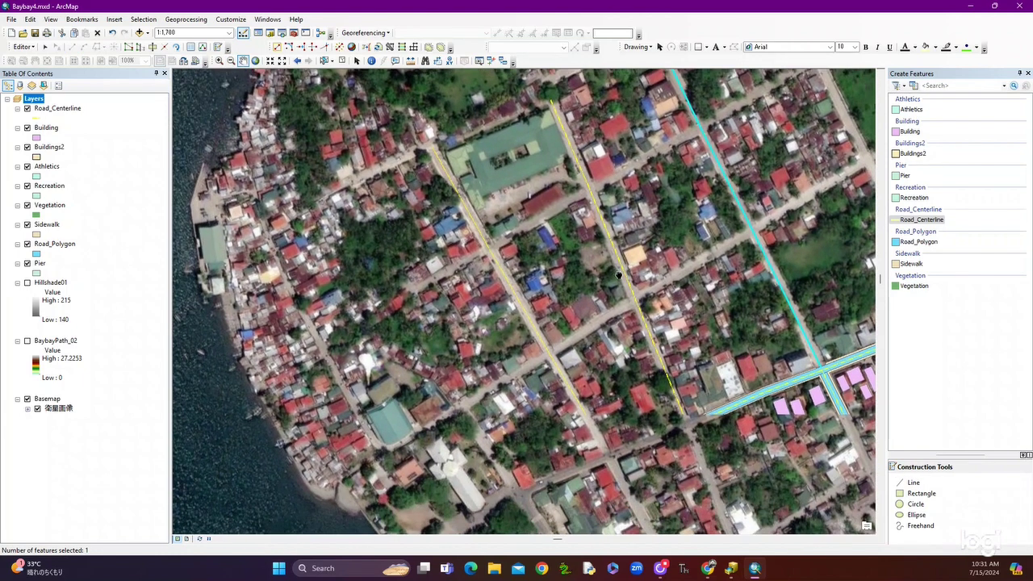
{"action": "left_click_drag", "start_coordinate": [564, 395], "coordinate": [578, 373]}
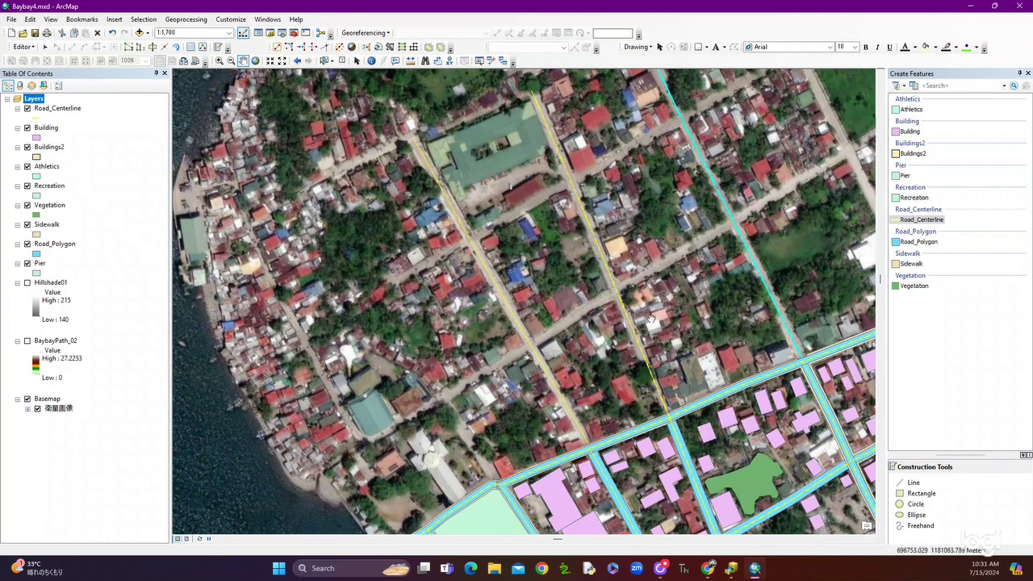
{"action": "left_click", "coordinate": [921, 220]}
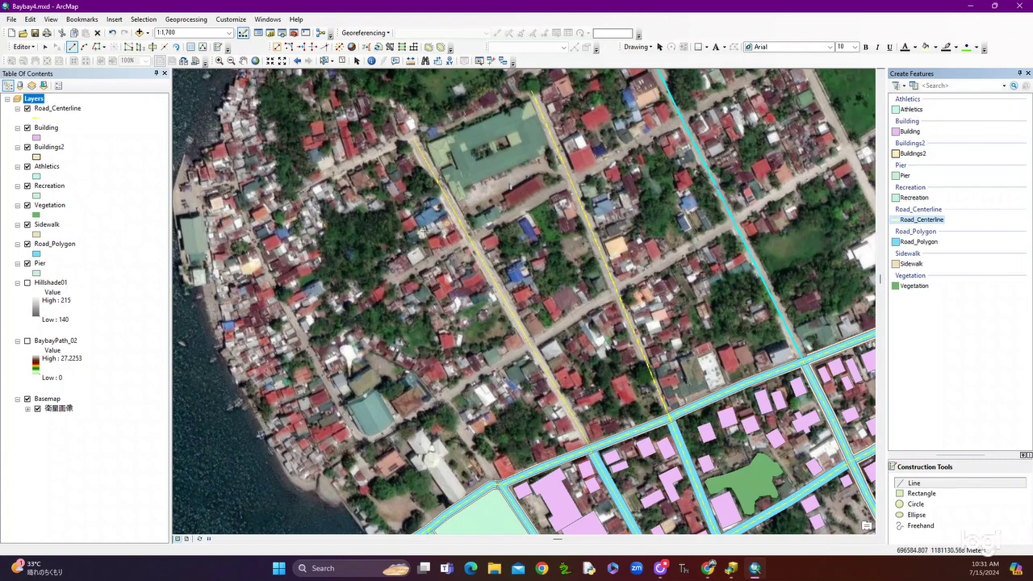
{"action": "left_click", "coordinate": [45, 47]}
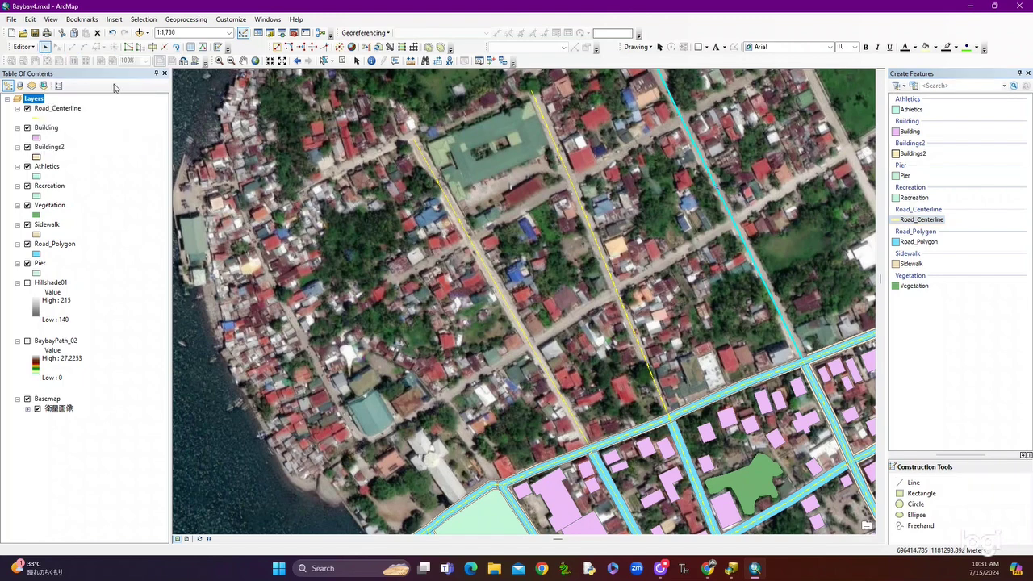
{"action": "left_click", "coordinate": [502, 301]}
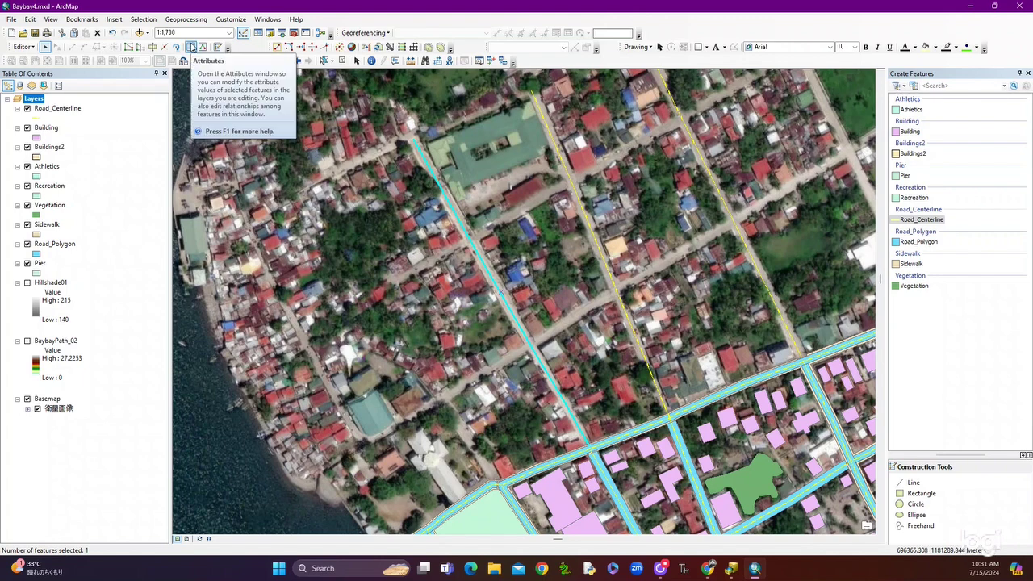
{"action": "left_click", "coordinate": [44, 85]}
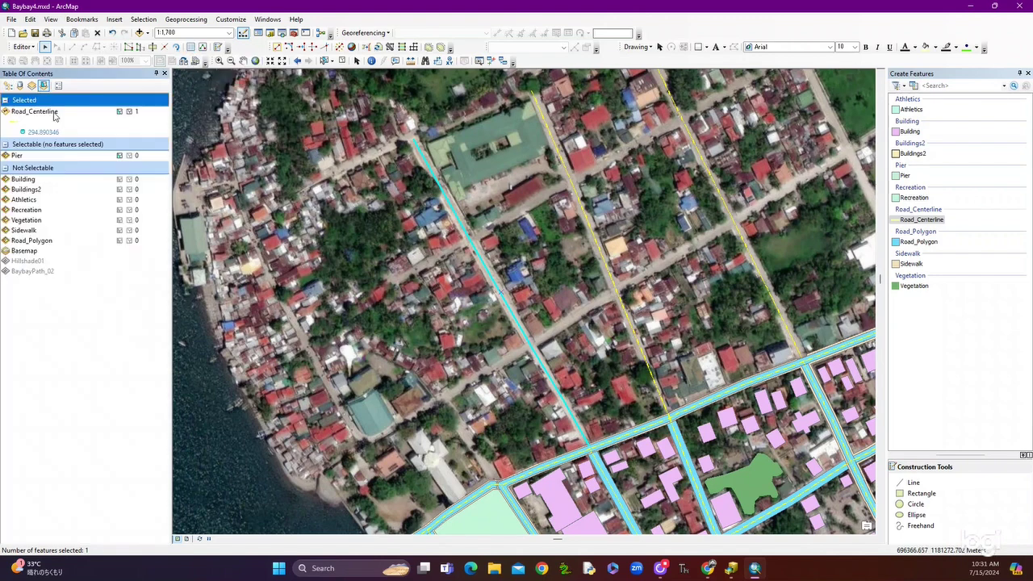
{"action": "left_click", "coordinate": [26, 112]}
{"action": "right_click", "coordinate": [26, 113]}
{"action": "left_click", "coordinate": [55, 119]}
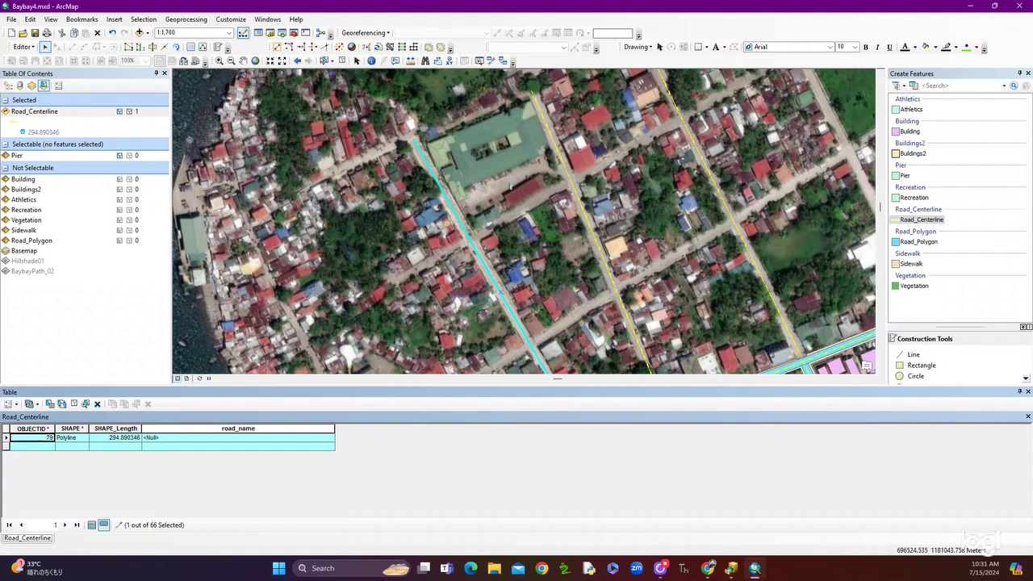
Enter "M L Quezon St" as the road_name of the selected centerline
{"action": "key", "text": "alt+Tab"}
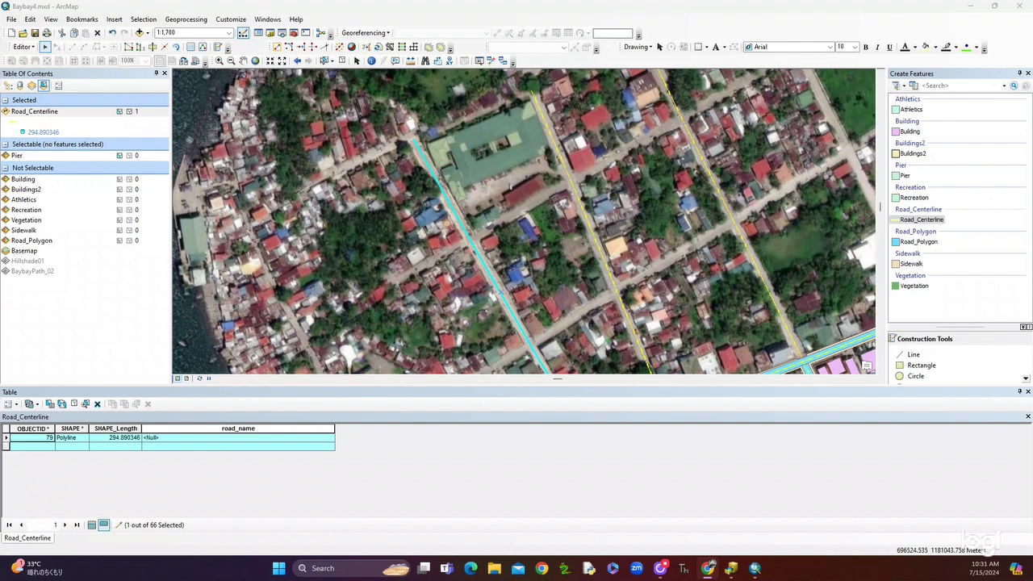
{"action": "left_click", "coordinate": [149, 438]}
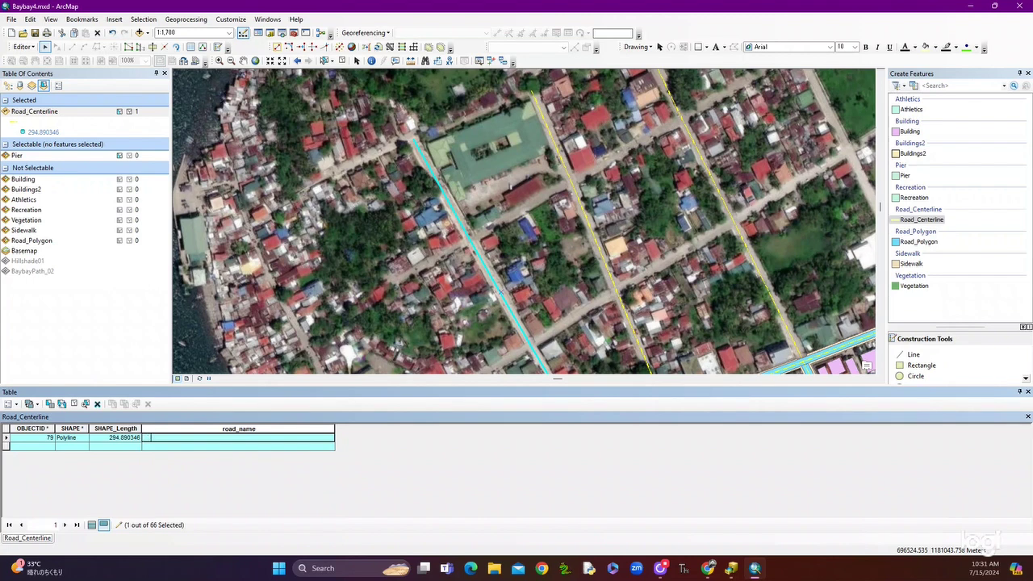
{"action": "type", "text": "M. Quezon St"}
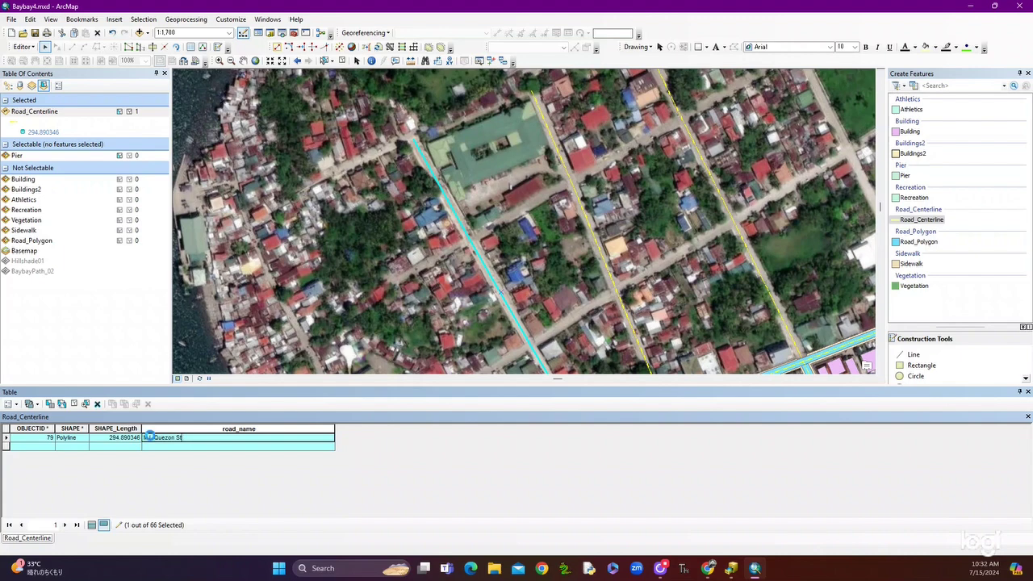
{"action": "key", "text": "Return"}
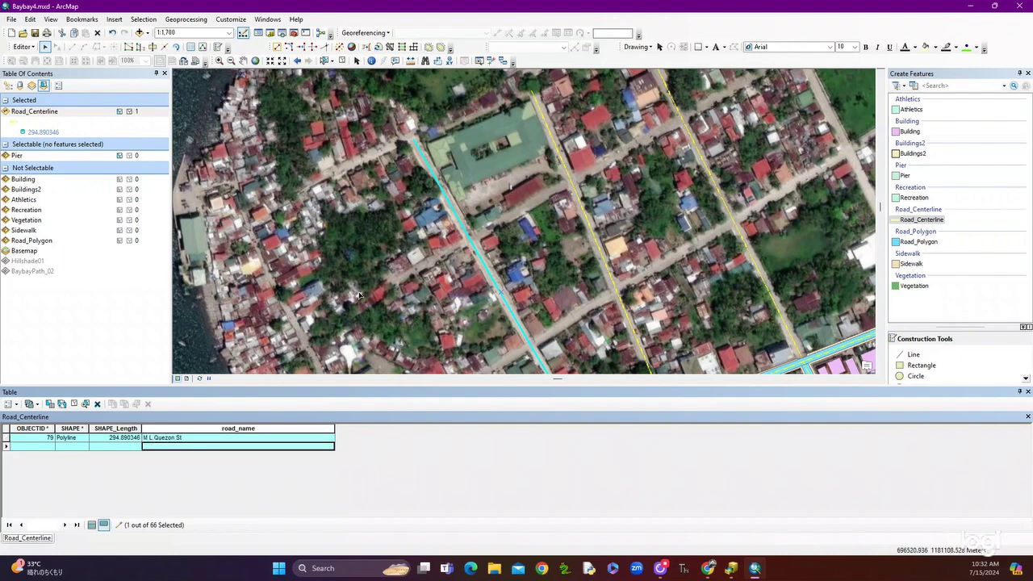
Select the middle of the three new centerlines and enter "M H Del Pilar St" as its road_name in the attribute table
{"action": "scroll", "coordinate": [342, 288], "scroll_direction": "up", "scroll_amount": 1}
{"action": "scroll", "coordinate": [412, 289], "scroll_direction": "up", "scroll_amount": 1}
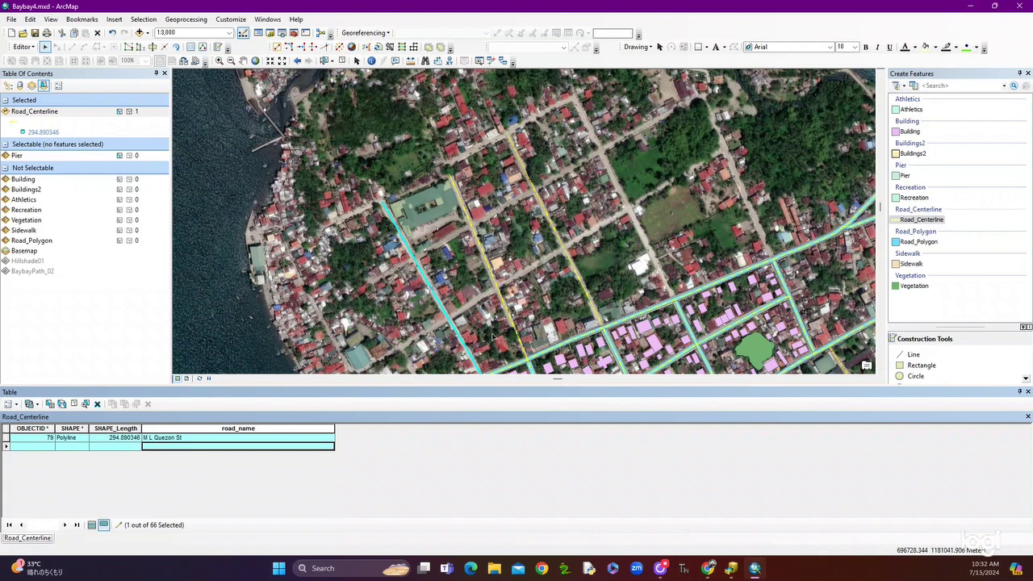
{"action": "left_click", "coordinate": [243, 61]}
{"action": "left_click_drag", "start_coordinate": [501, 278], "coordinate": [561, 245]}
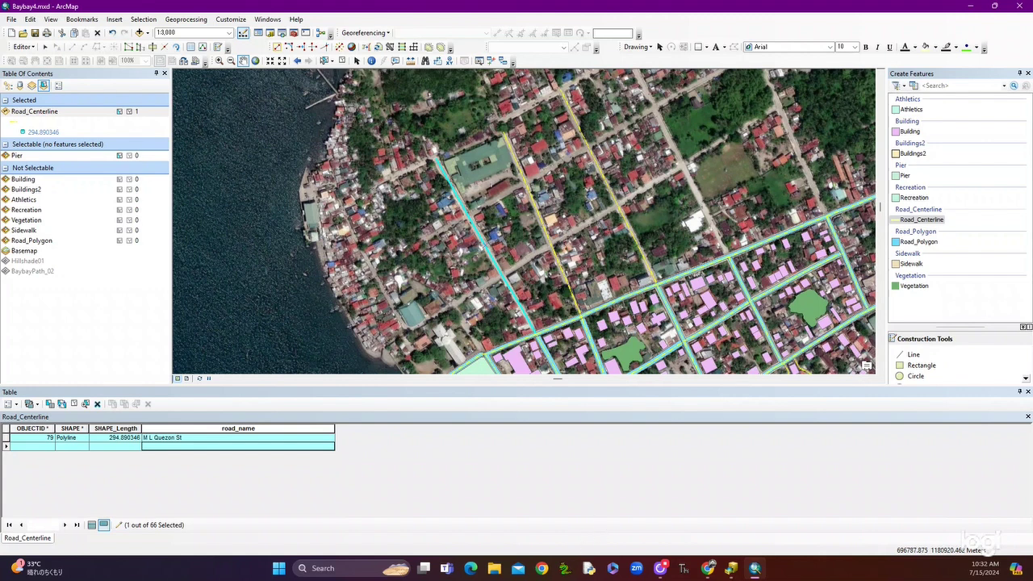
{"action": "key", "text": "alt+Tab"}
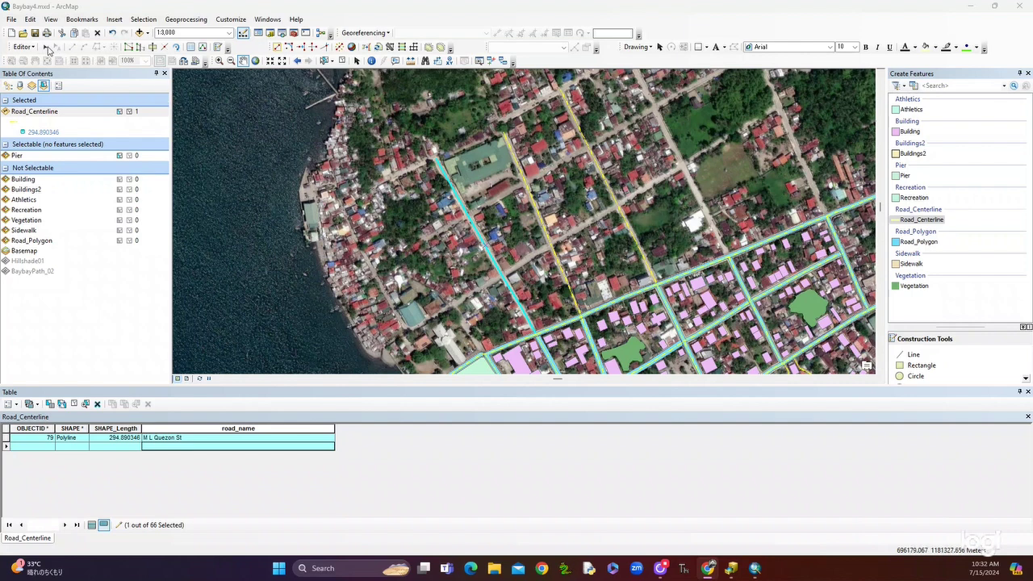
{"action": "left_click", "coordinate": [47, 48]}
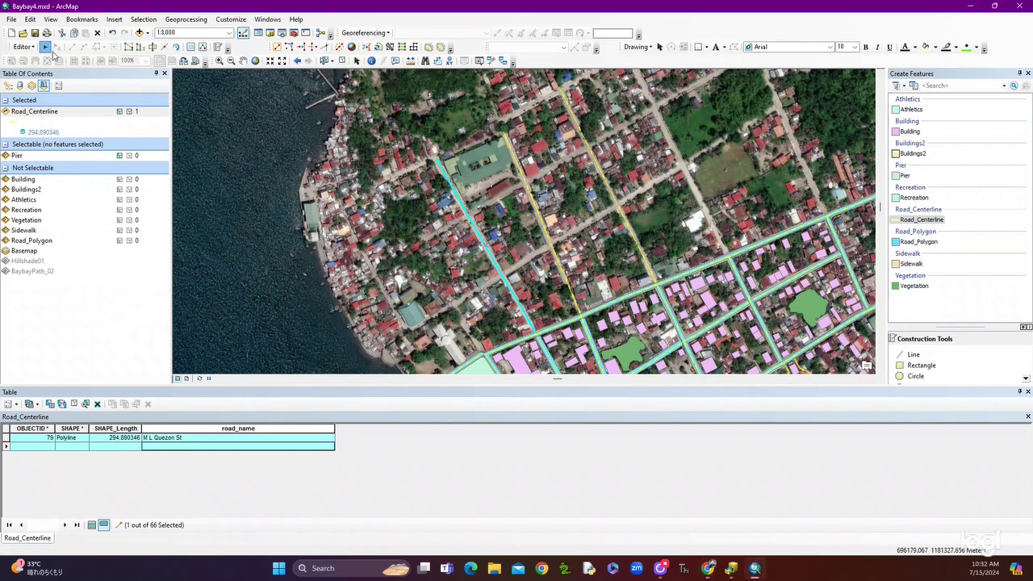
{"action": "left_click", "coordinate": [537, 214]}
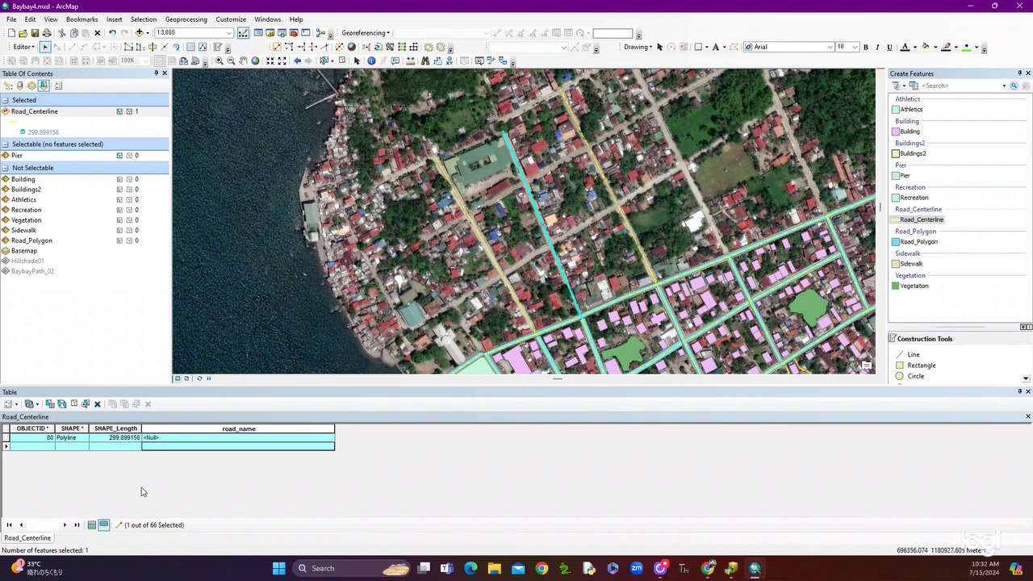
{"action": "left_click", "coordinate": [148, 437]}
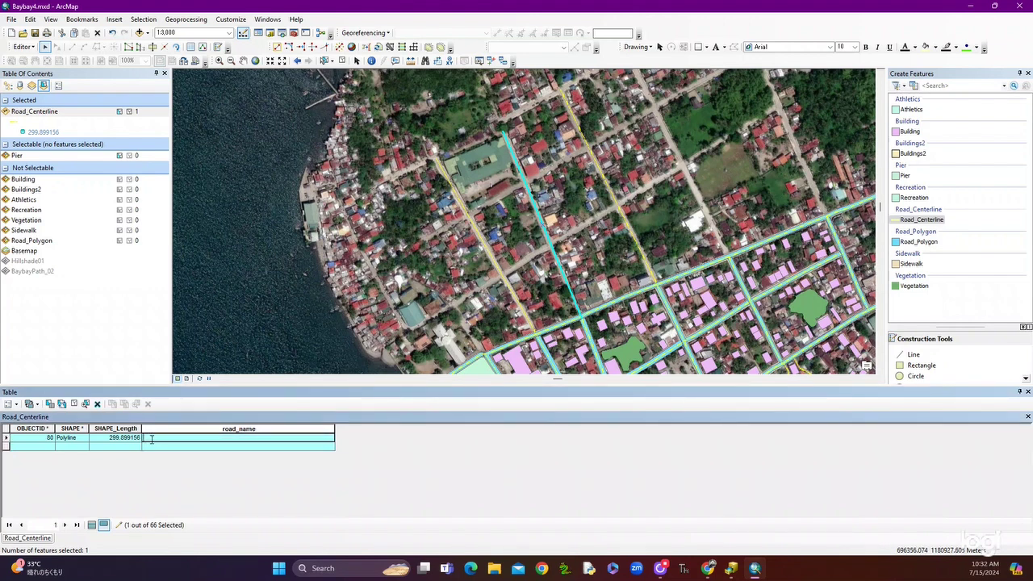
{"action": "type", "text": "M "}
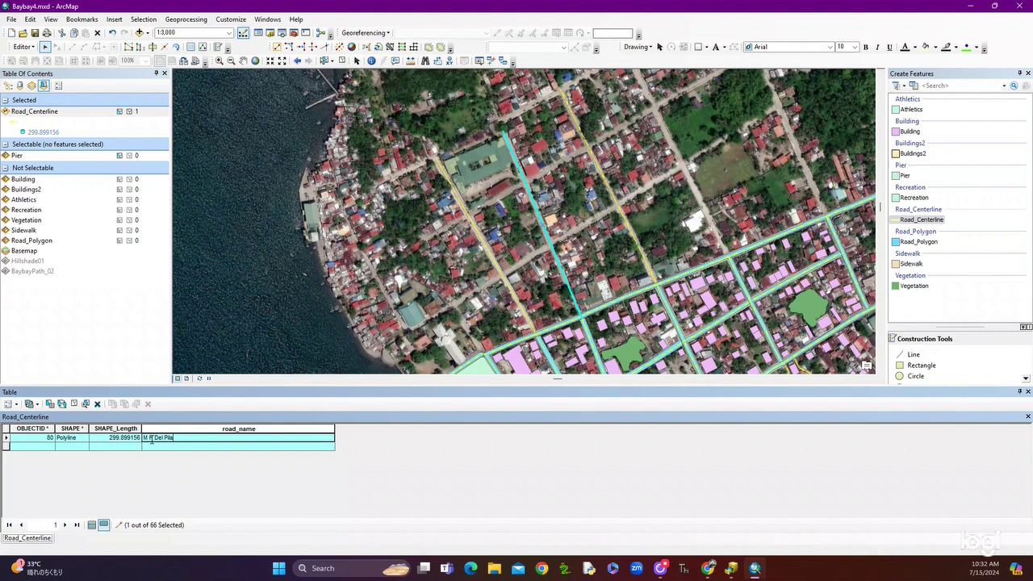
{"action": "type", "text": "H Del Pilar St"}
{"action": "key", "text": "Return"}
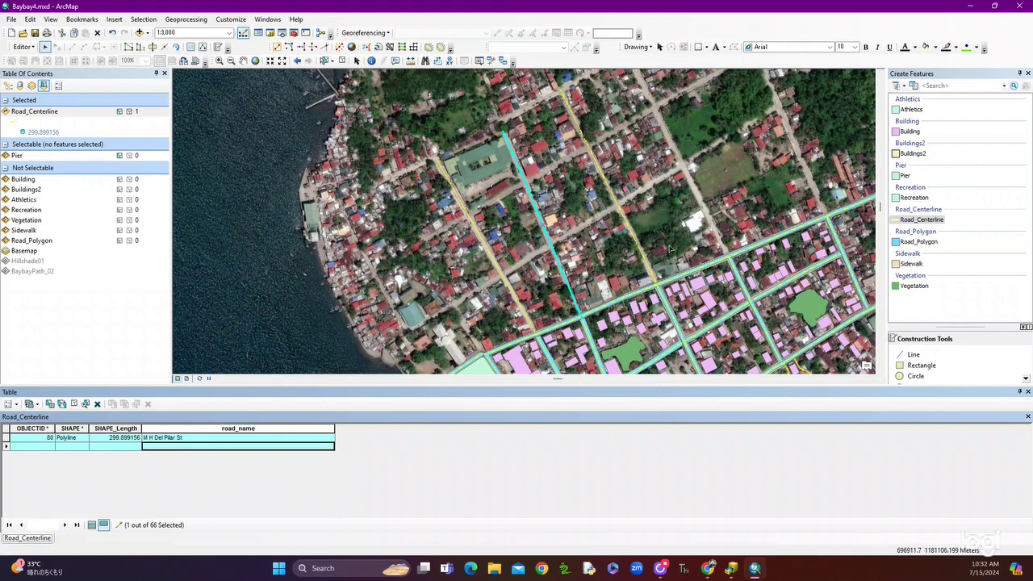
Set the easternmost new centerline's road_name to "30 de Deciembre St", closing the attribute table and clearing the selection
{"action": "left_click", "coordinate": [593, 181]}
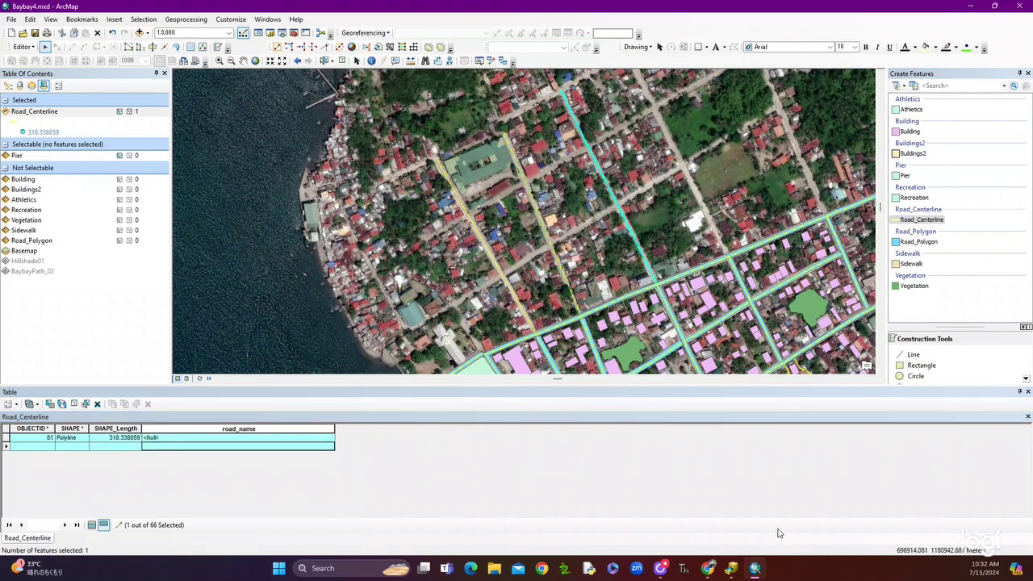
{"action": "left_click", "coordinate": [153, 440]}
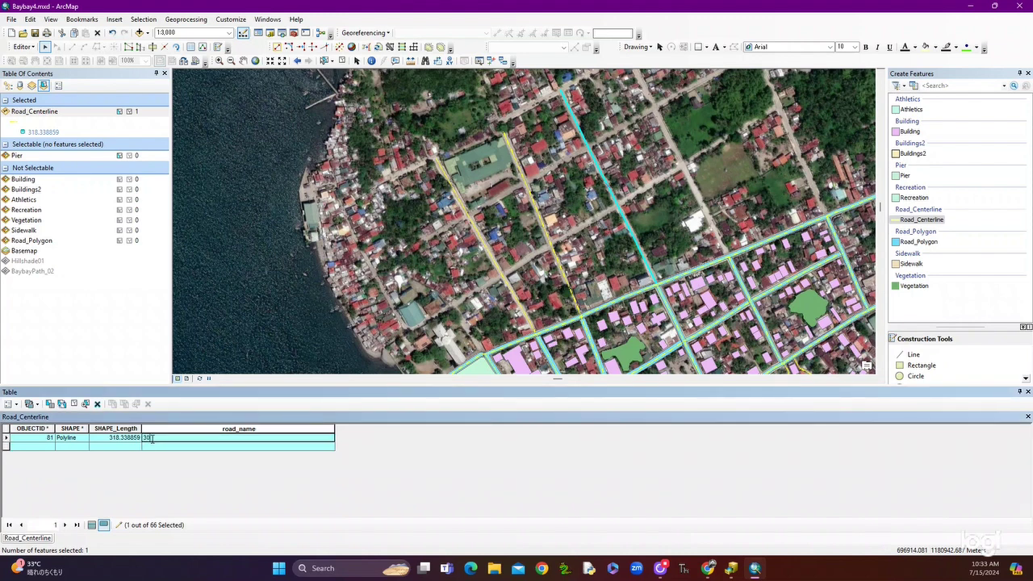
{"action": "type", "text": "30 Te Deciembre St"}
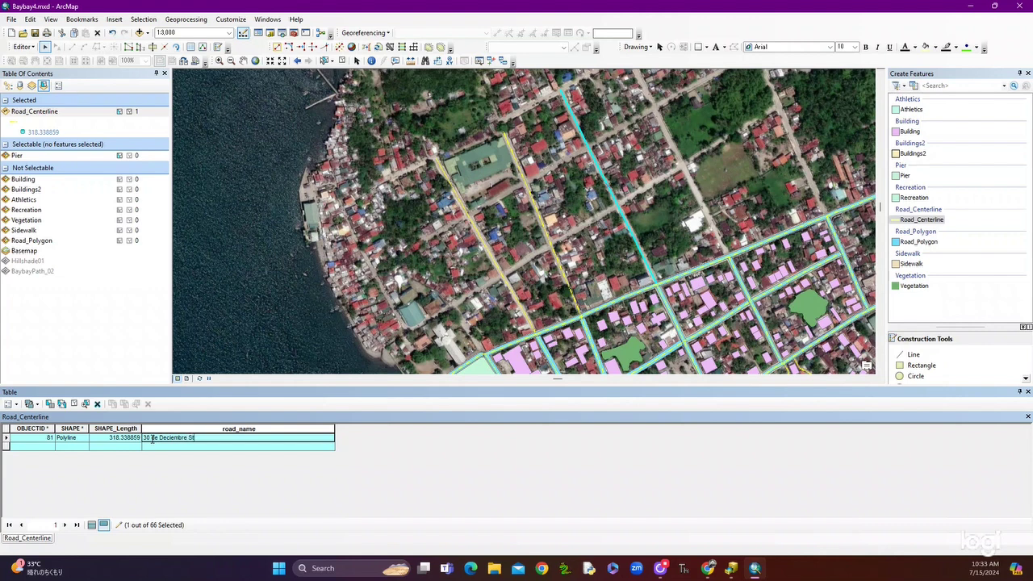
{"action": "key", "text": "Return"}
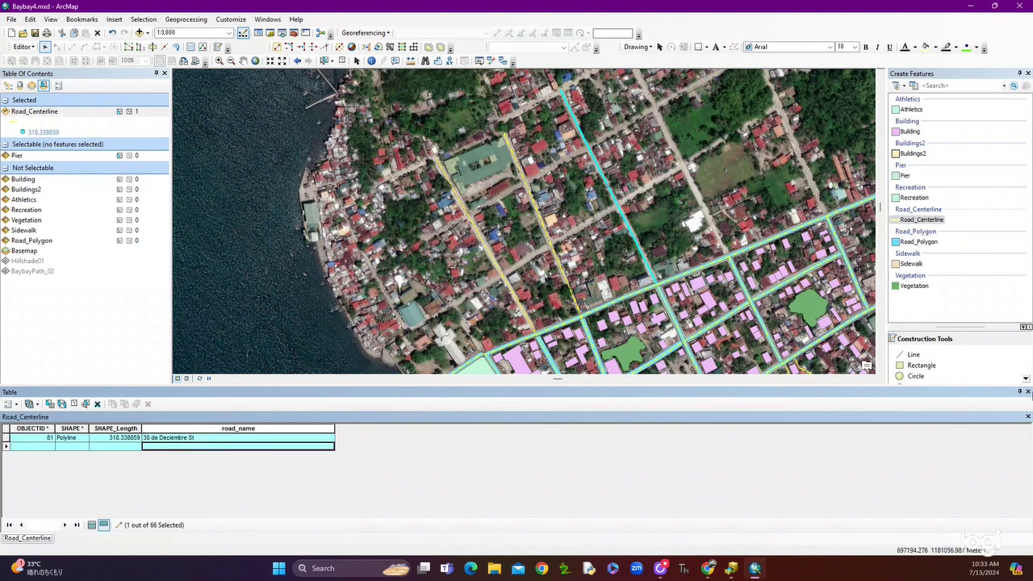
{"action": "left_click", "coordinate": [1028, 393]}
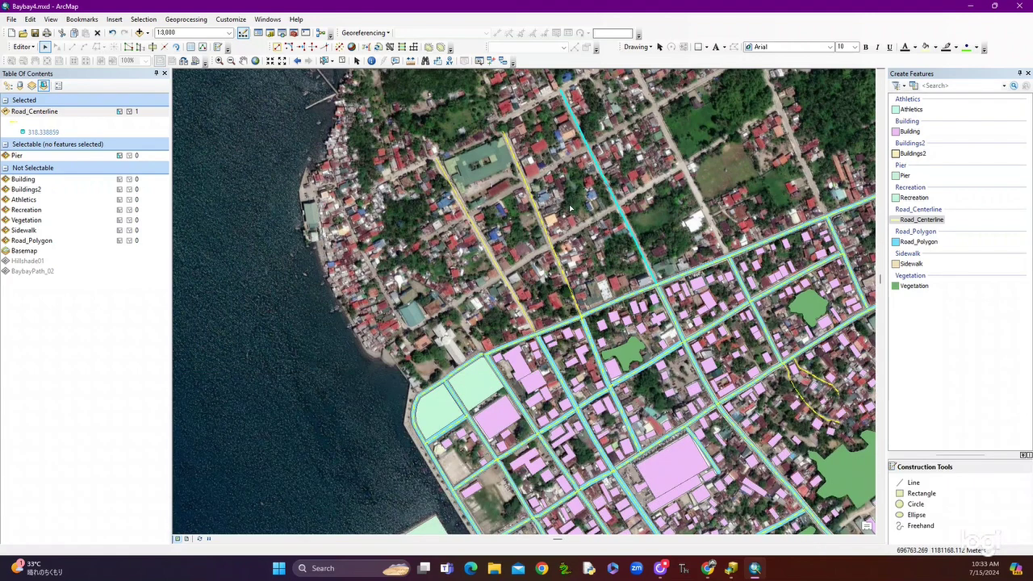
{"action": "left_click", "coordinate": [570, 208]}
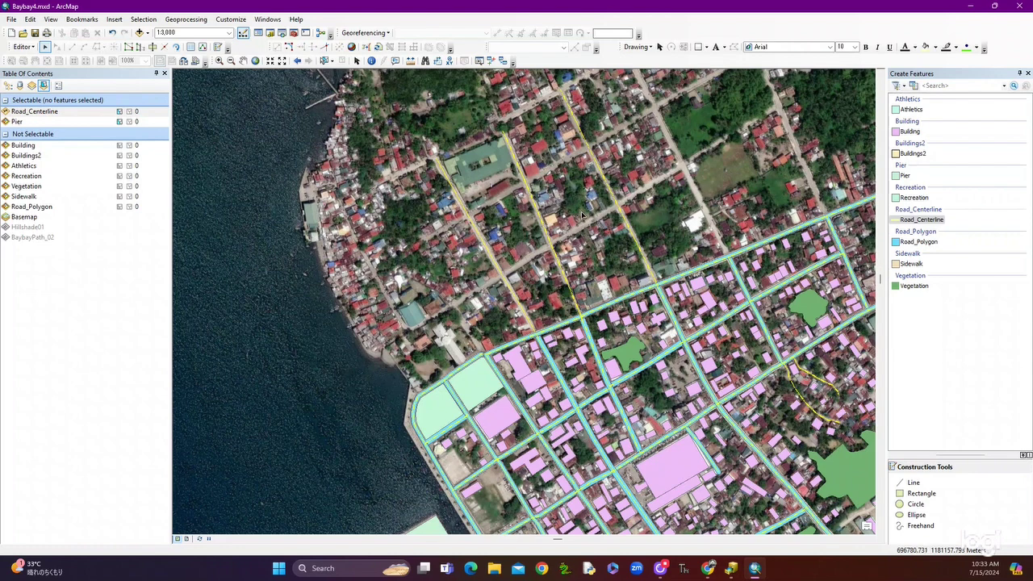
Digitize a Road_Centerline about 327 m long on the next street east, from the mapped road through two crossings to the northern corner
{"action": "left_click", "coordinate": [243, 60]}
{"action": "left_click_drag", "start_coordinate": [683, 313], "coordinate": [699, 355]}
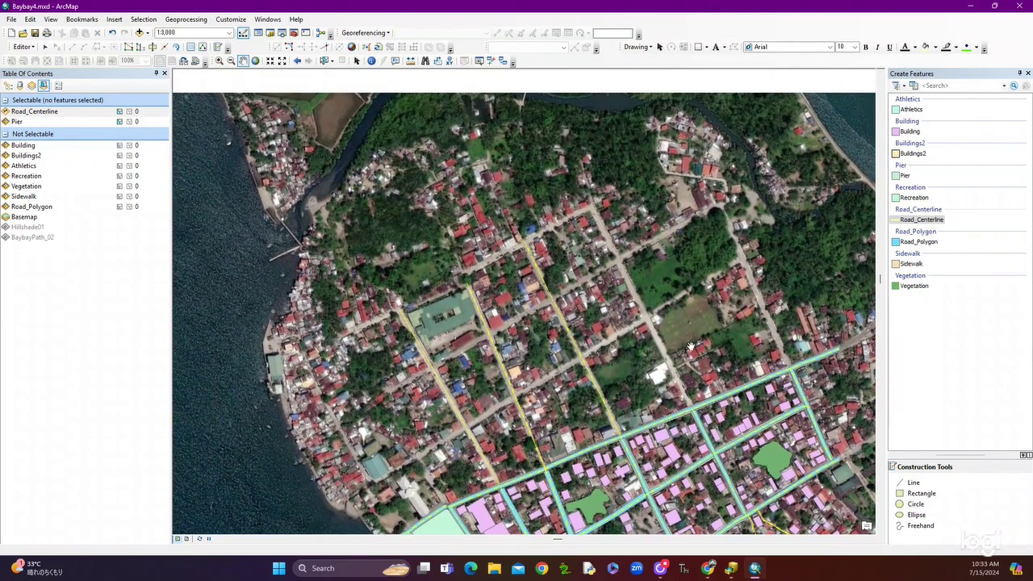
{"action": "left_click", "coordinate": [941, 223]}
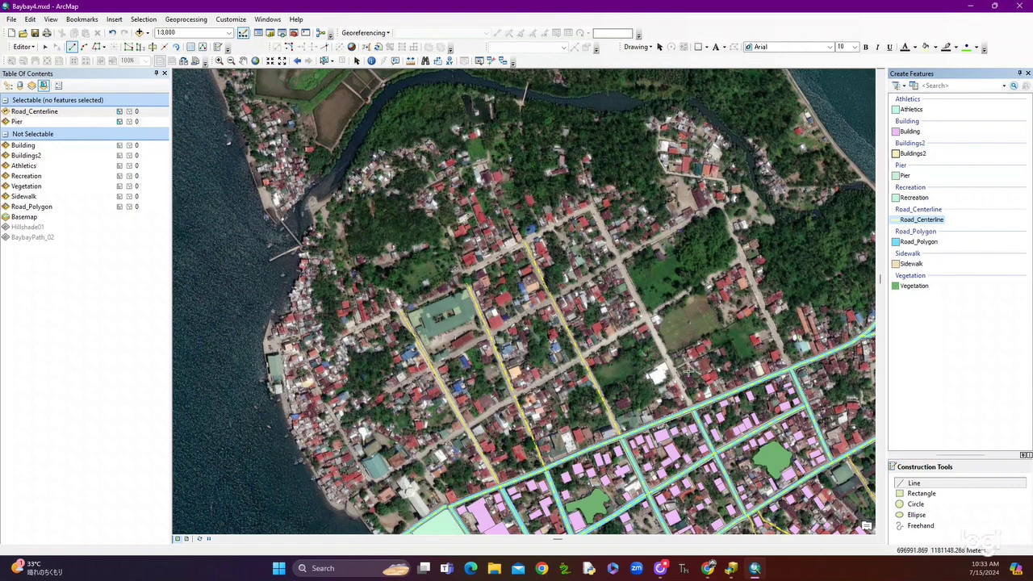
{"action": "left_click", "coordinate": [691, 406]}
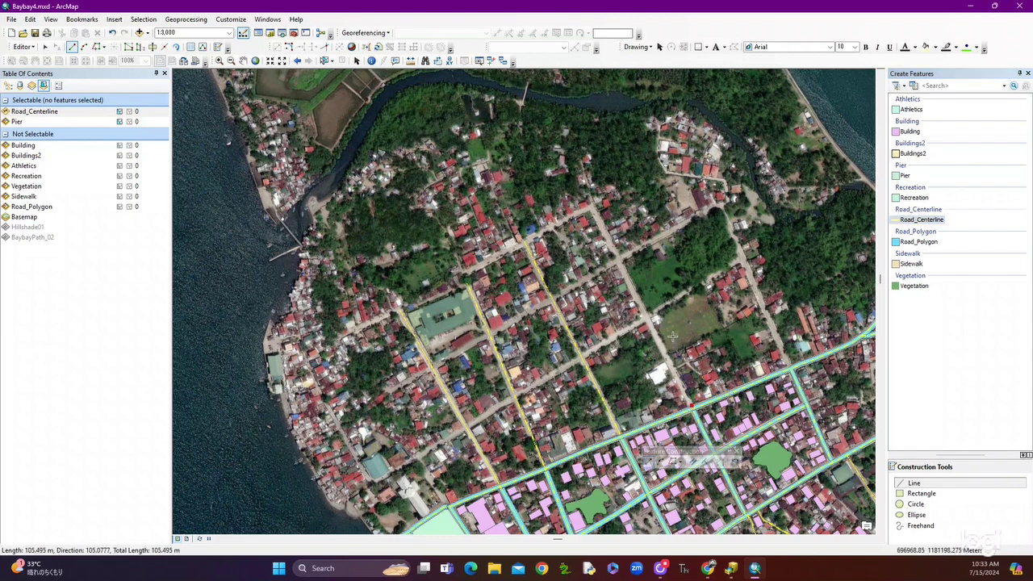
{"action": "left_click", "coordinate": [230, 32]}
{"action": "left_click", "coordinate": [200, 53]}
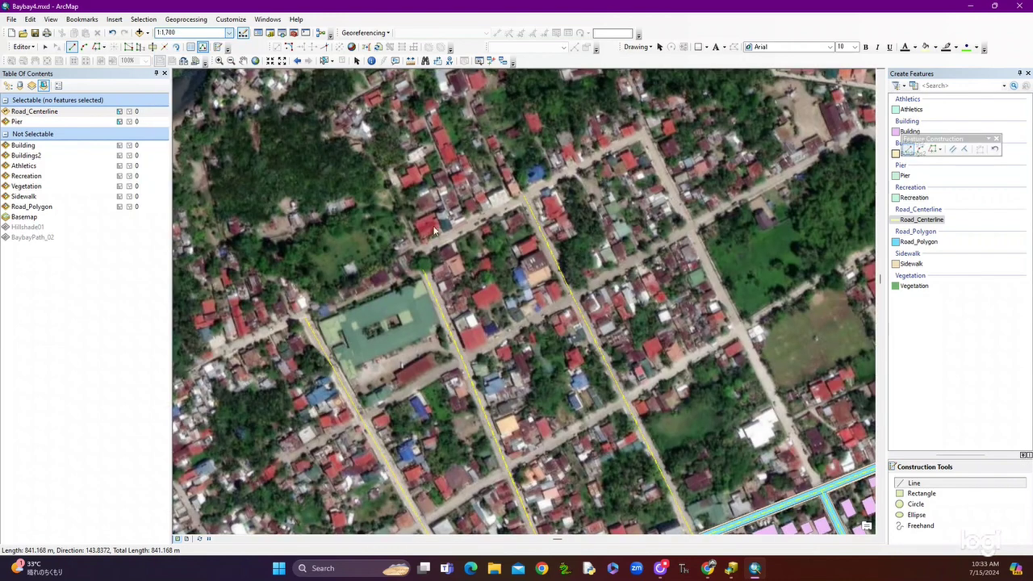
{"action": "left_click", "coordinate": [738, 333]}
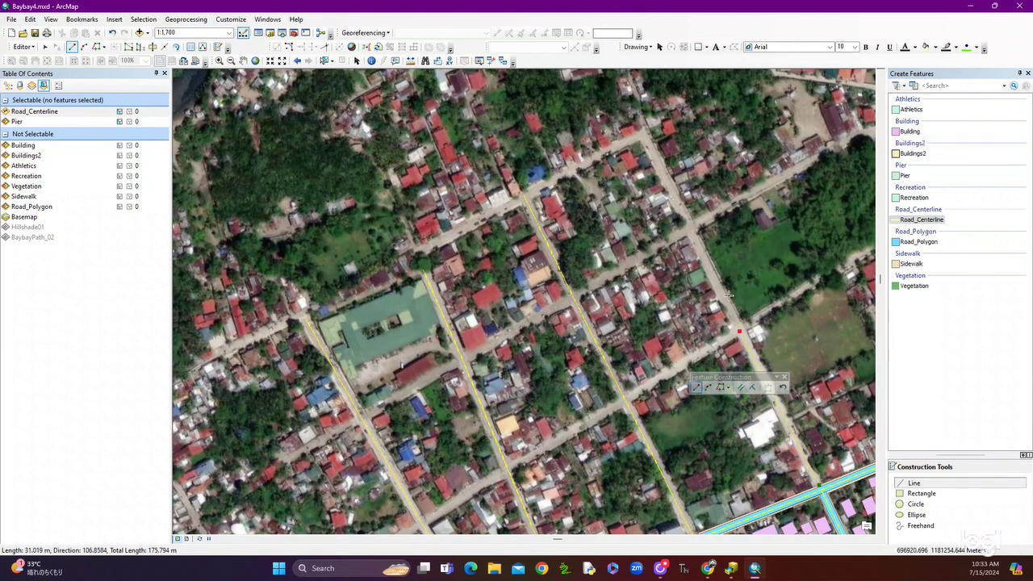
{"action": "left_click", "coordinate": [689, 228]}
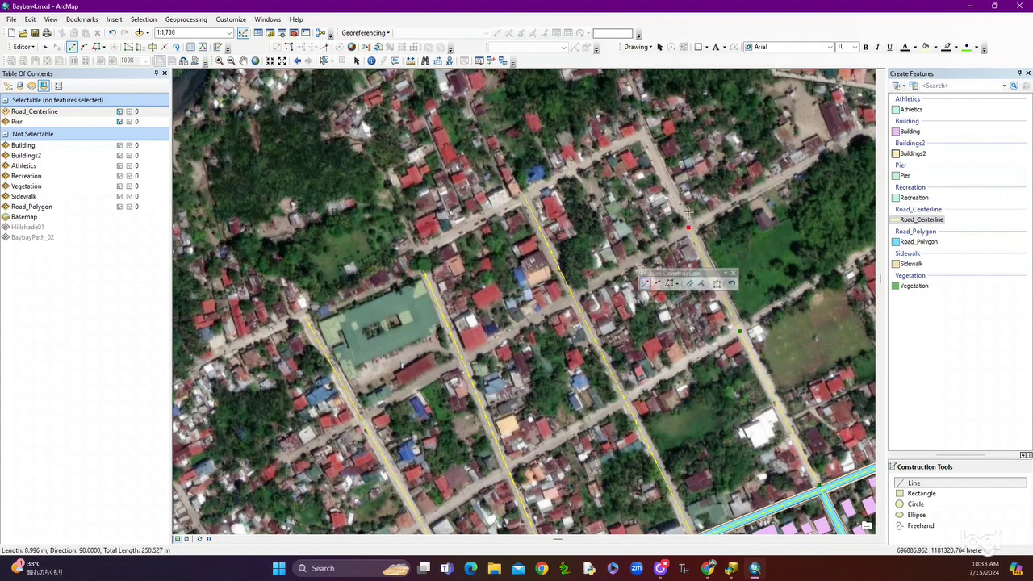
{"action": "double_click", "coordinate": [643, 134]}
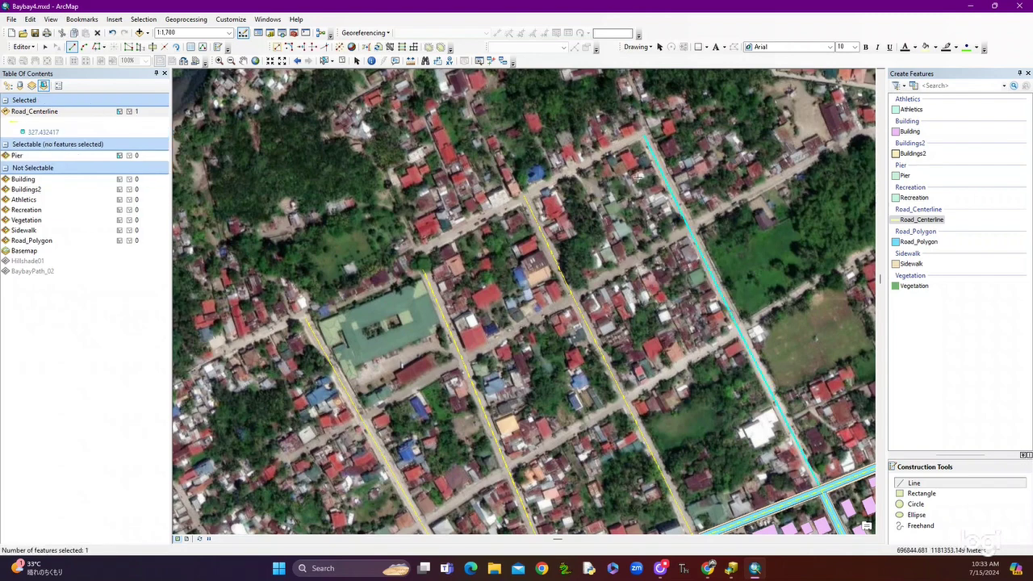
Digitize a cross-street Road_Centerline about 213 m long from that northern corner southwest, past the neighbouring centerline's end, to the corner above the green-roofed building
{"action": "left_click", "coordinate": [639, 134]}
{"action": "left_click", "coordinate": [523, 196]}
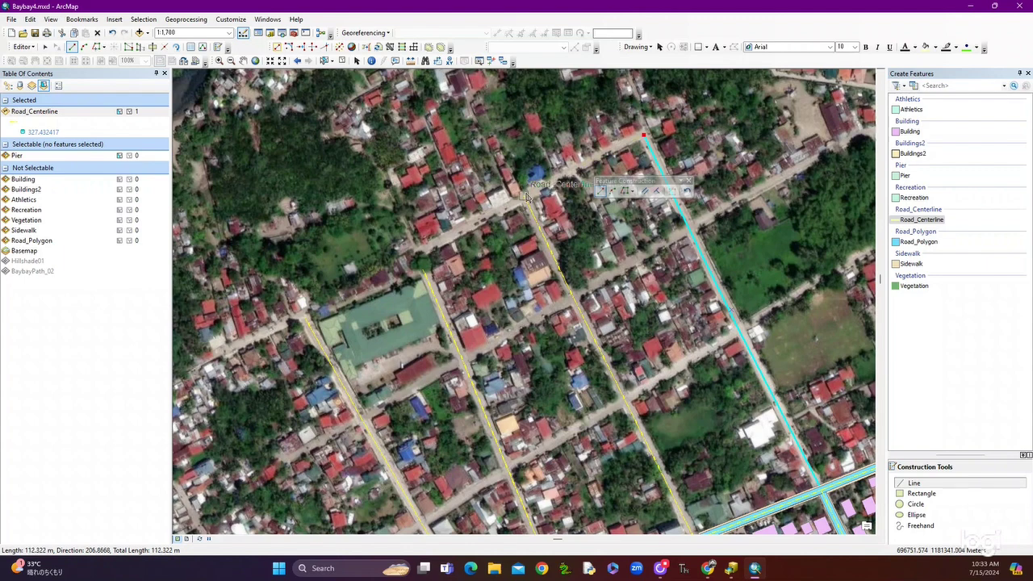
{"action": "double_click", "coordinate": [418, 252]}
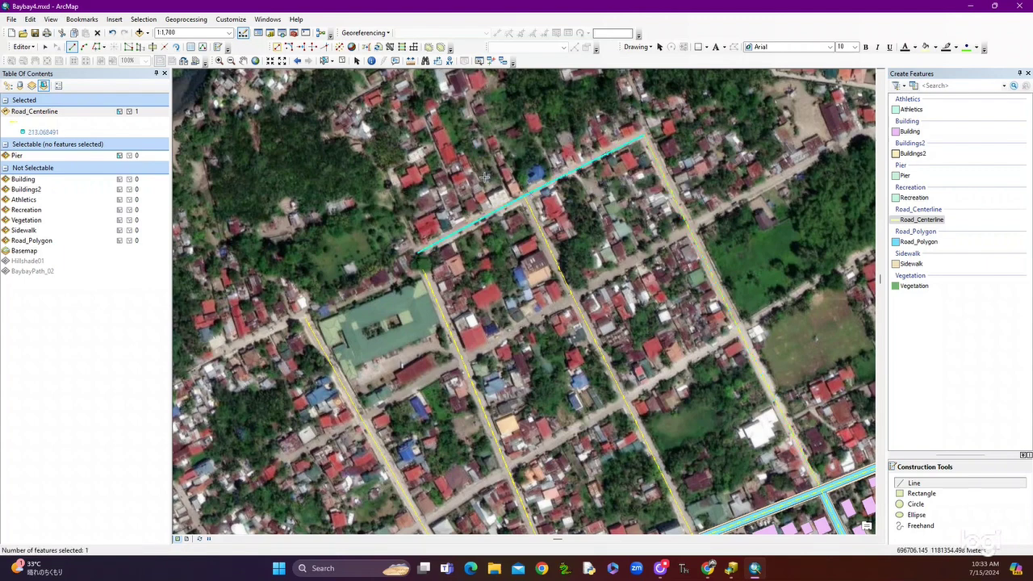
Digitize an L-shaped Road_Centerline about 428 m long from the eastern mapped junction north to the street corner, then southwest to the nearest parallel centerline
{"action": "left_click", "coordinate": [283, 61]}
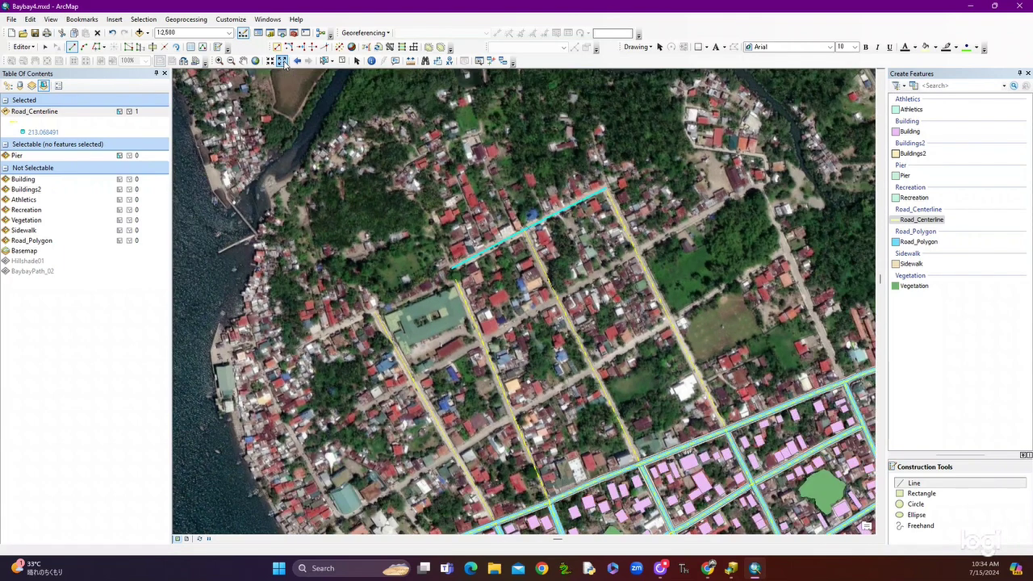
{"action": "left_click", "coordinate": [282, 61]}
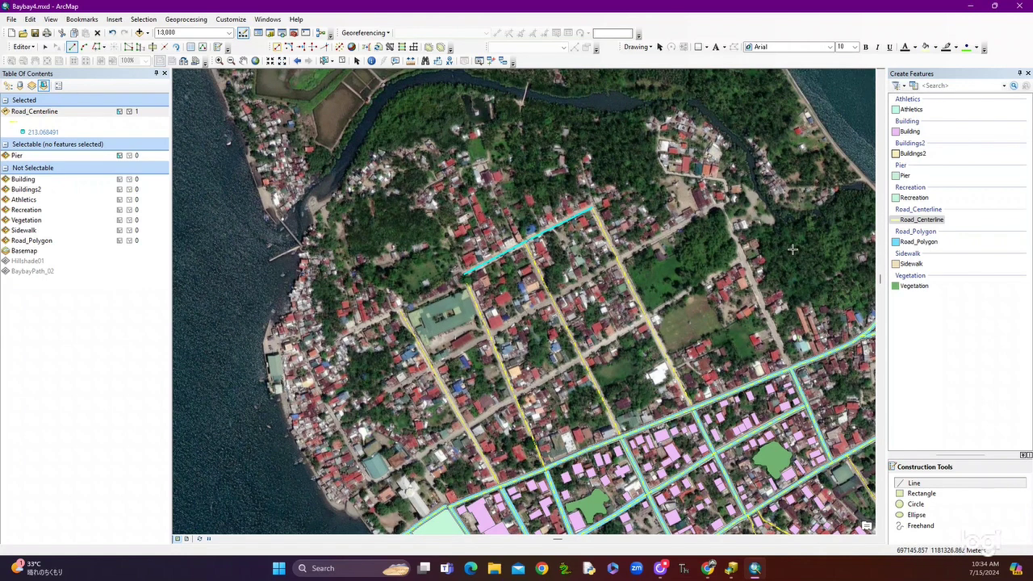
{"action": "scroll", "coordinate": [790, 246], "scroll_direction": "up", "scroll_amount": 2}
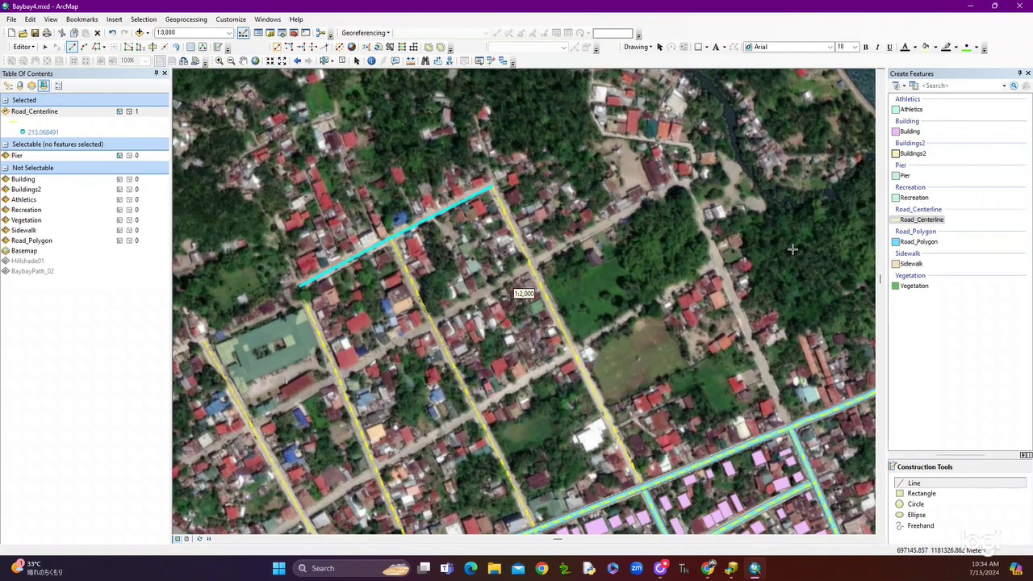
{"action": "left_click", "coordinate": [934, 222]}
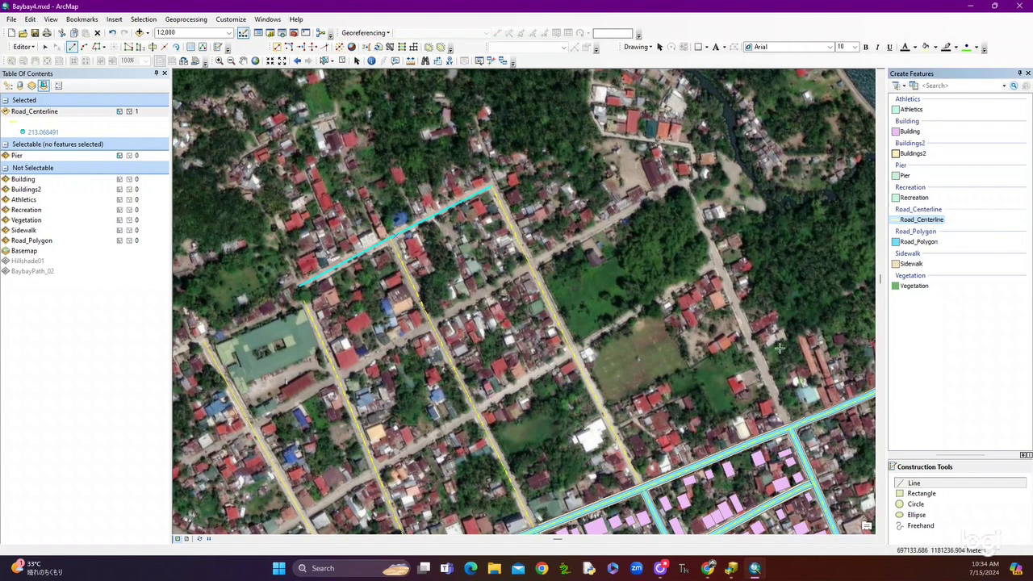
{"action": "left_click", "coordinate": [789, 425]}
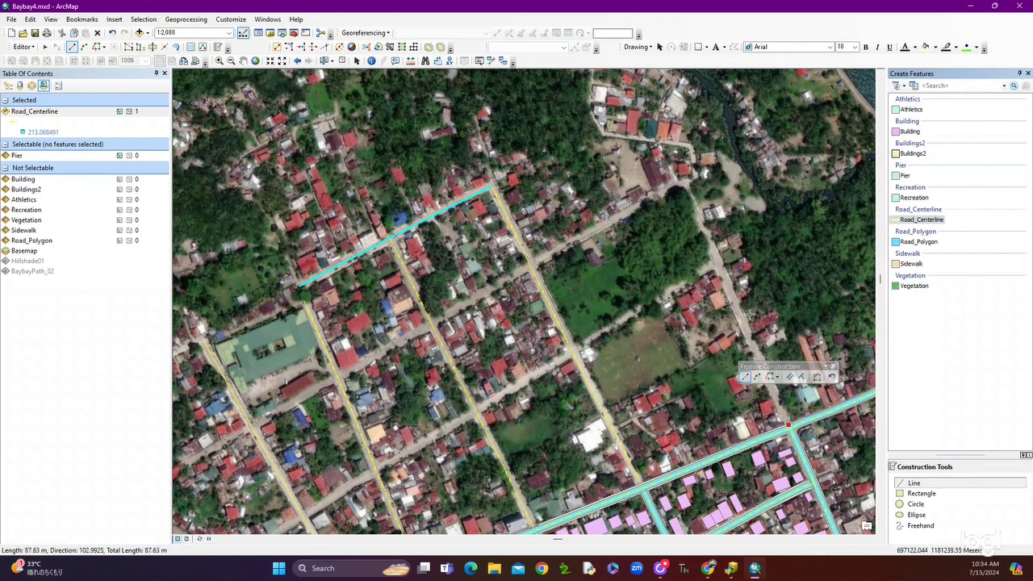
{"action": "left_click", "coordinate": [720, 264]}
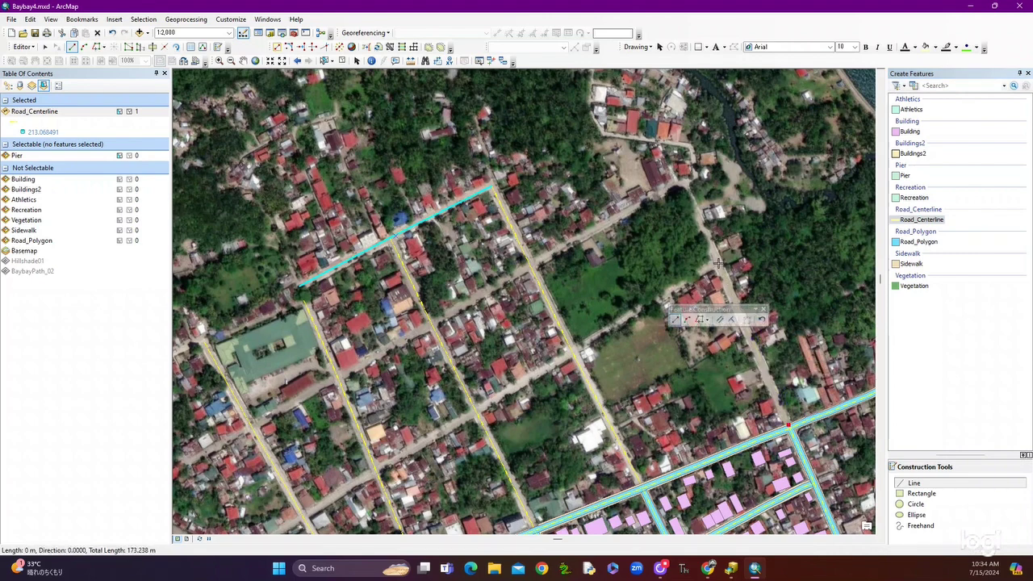
{"action": "left_click", "coordinate": [682, 185]}
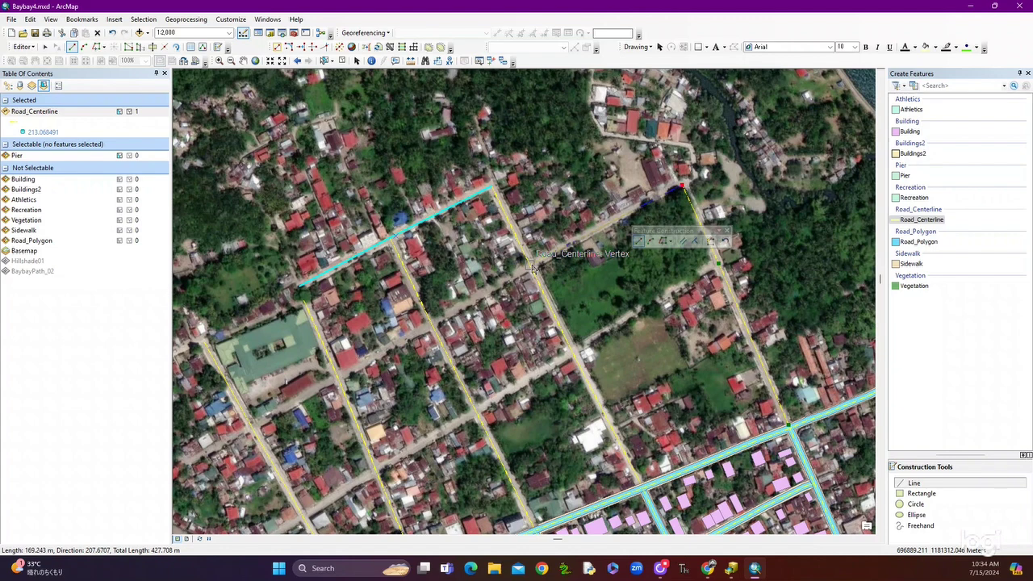
{"action": "left_click", "coordinate": [644, 203]}
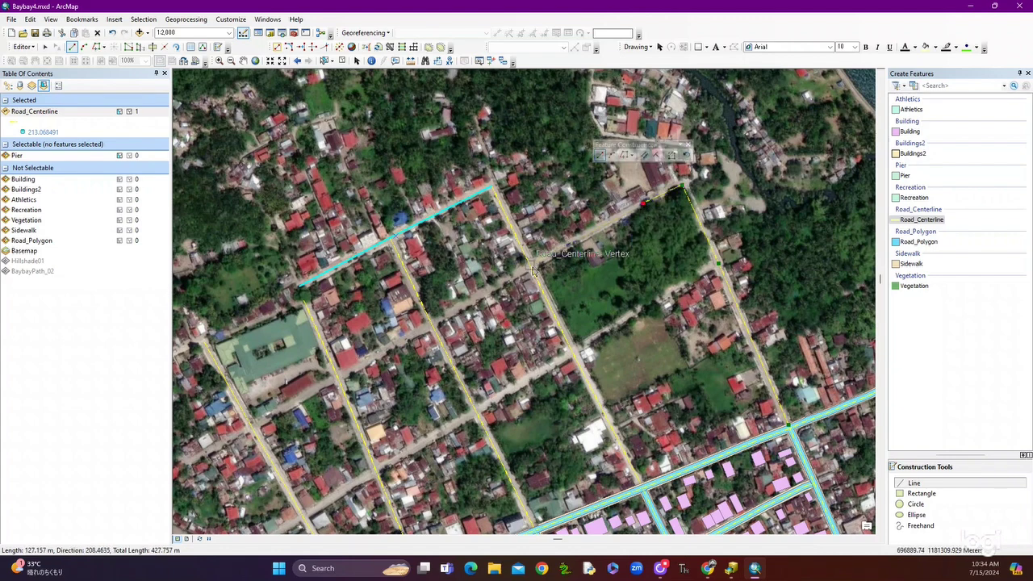
{"action": "double_click", "coordinate": [532, 269]}
{"action": "left_click", "coordinate": [46, 47]}
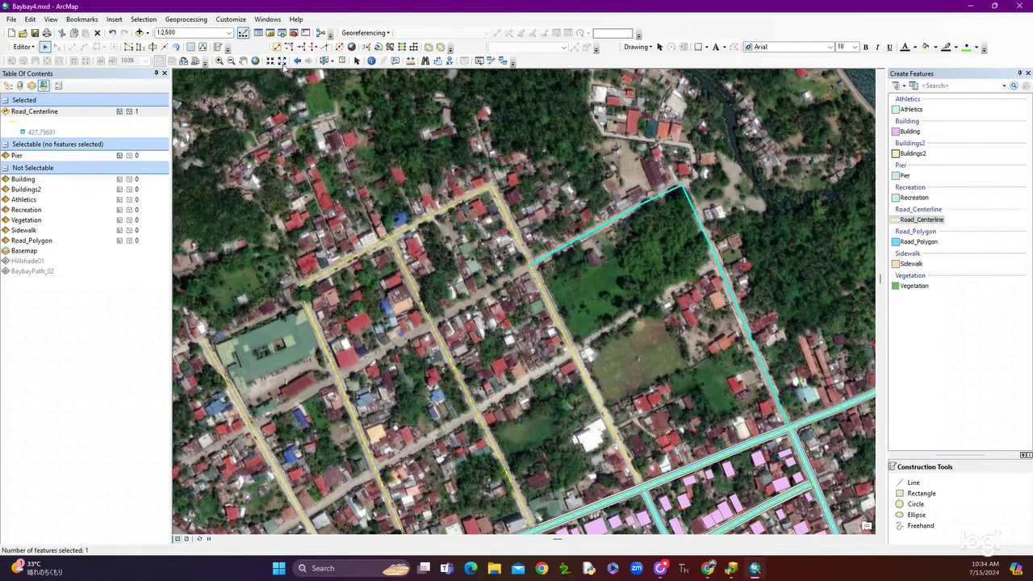
Clear the selection of the newly digitized L-shaped centerline
{"action": "left_click", "coordinate": [282, 61]}
{"action": "left_click", "coordinate": [281, 61]}
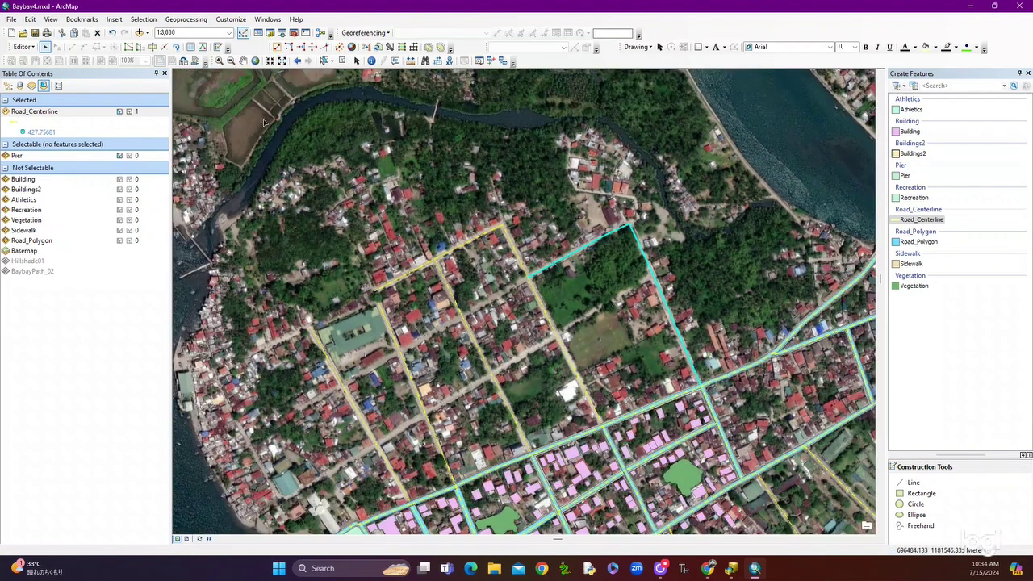
{"action": "left_click", "coordinate": [245, 63]}
{"action": "left_click_drag", "start_coordinate": [615, 319], "coordinate": [762, 282]}
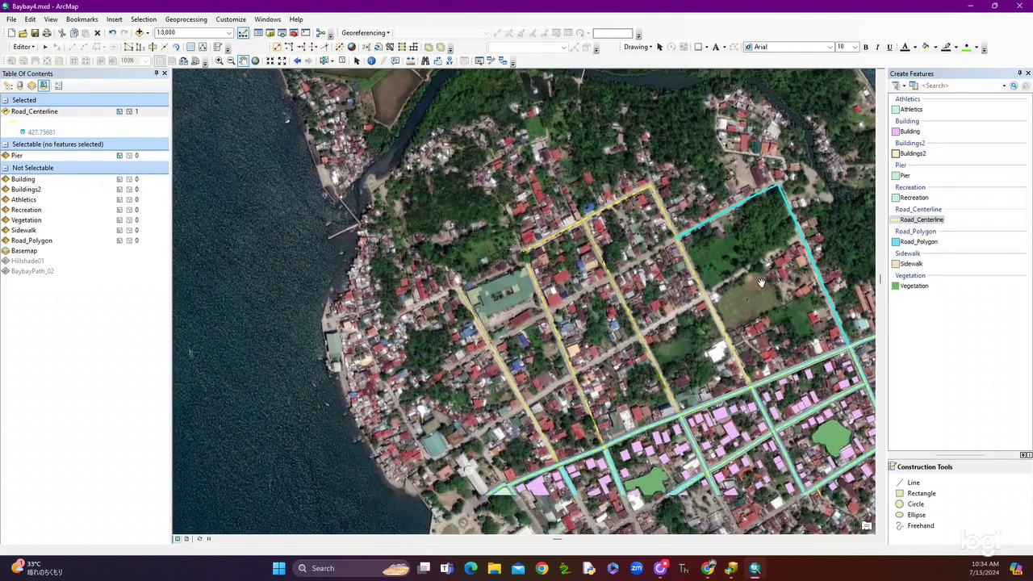
{"action": "left_click", "coordinate": [45, 47]}
{"action": "left_click", "coordinate": [742, 291]}
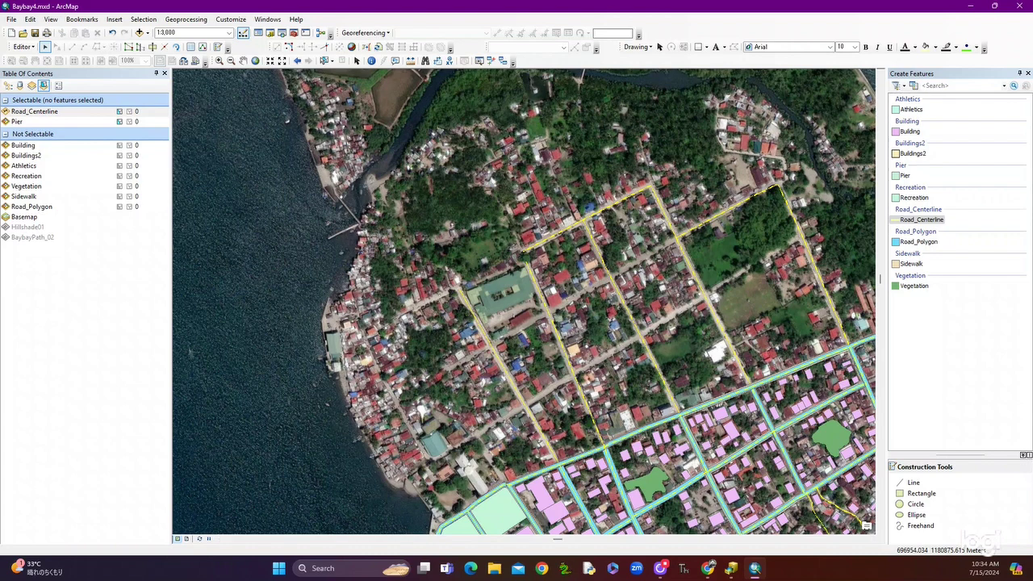
Select the centerline running from the mapped road to the northern corner, open the Road_Centerline table and set road_name to "C Arellano St"
{"action": "left_click", "coordinate": [707, 568]}
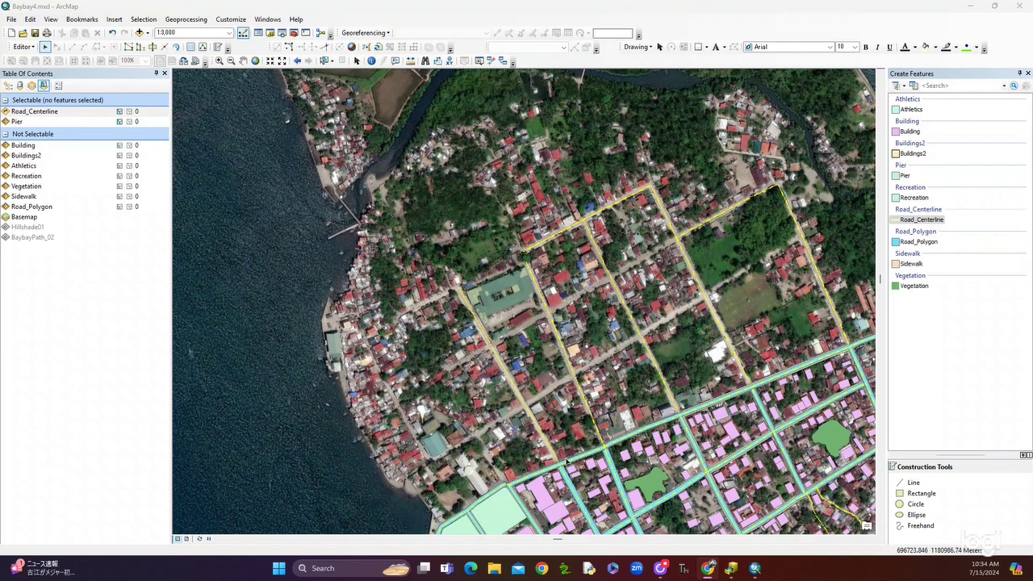
{"action": "left_click", "coordinate": [44, 49]}
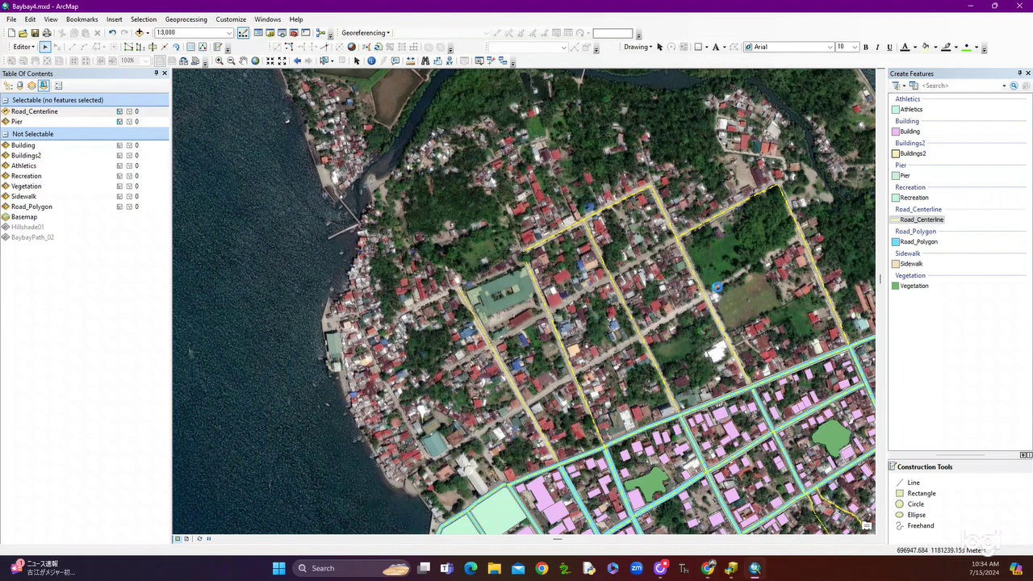
{"action": "left_click", "coordinate": [717, 289]}
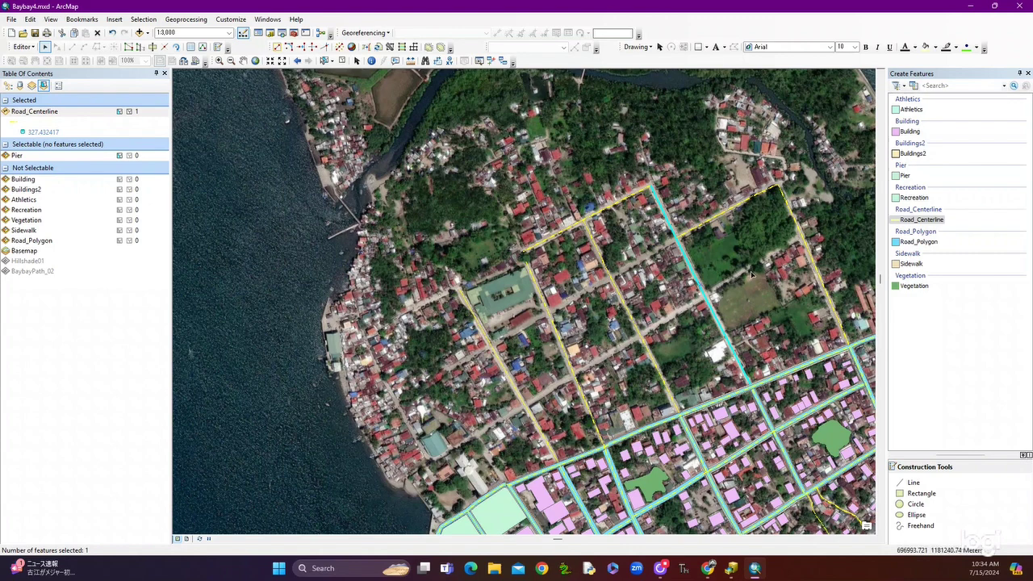
{"action": "right_click", "coordinate": [30, 114]}
{"action": "left_click", "coordinate": [54, 122]}
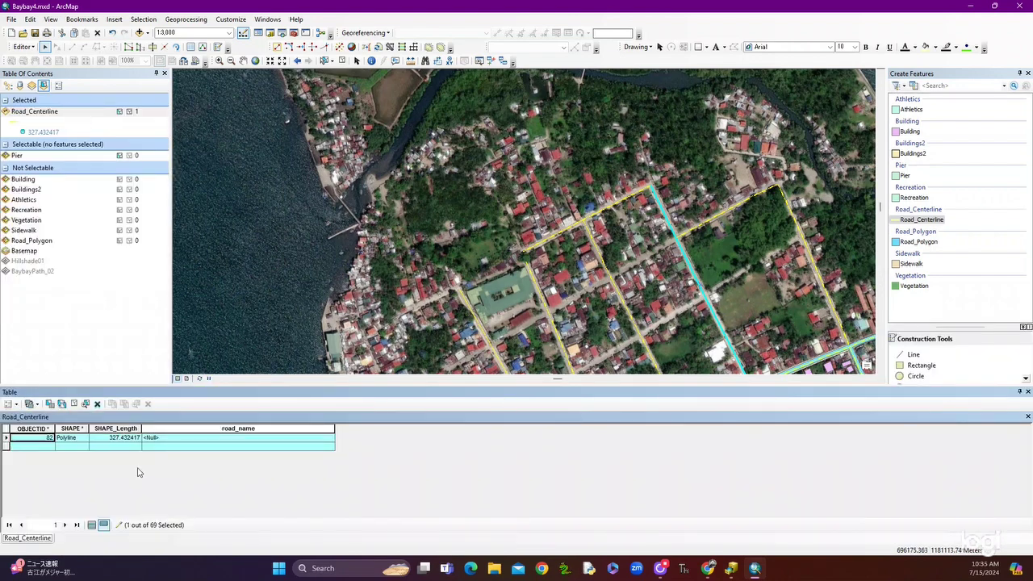
{"action": "left_click", "coordinate": [149, 439]}
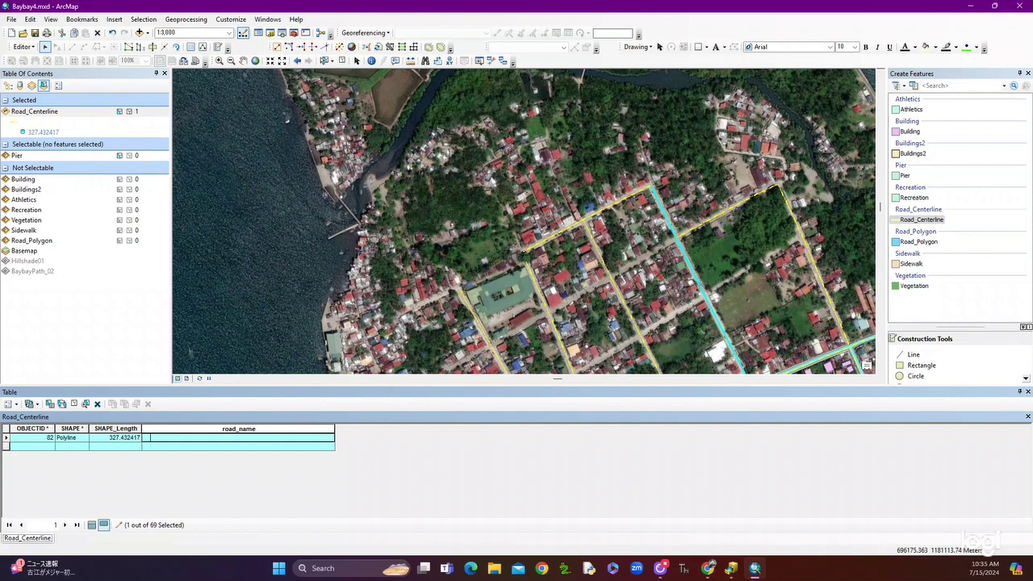
{"action": "type", "text": "C.Arellano St"}
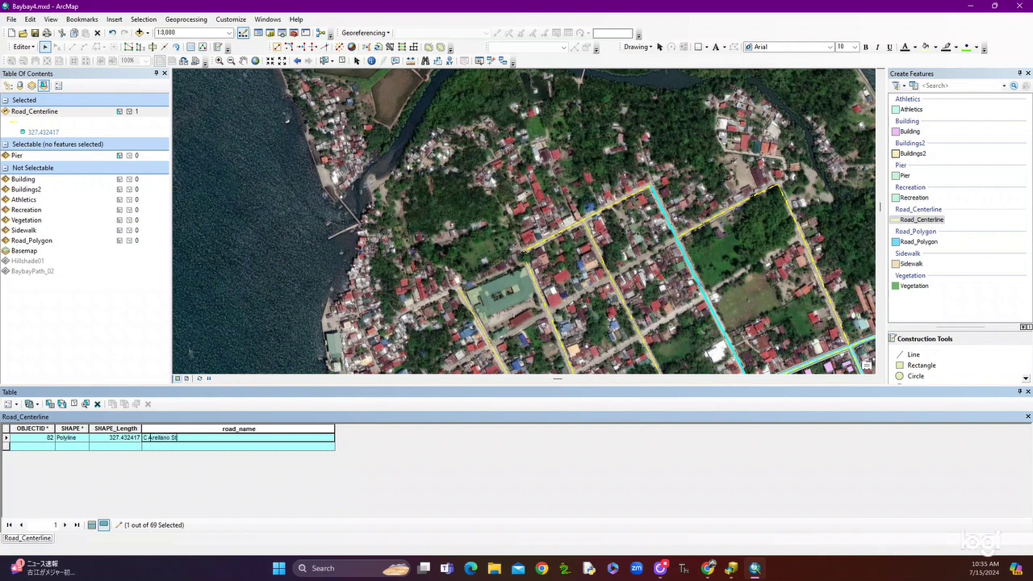
{"action": "key", "text": "Return"}
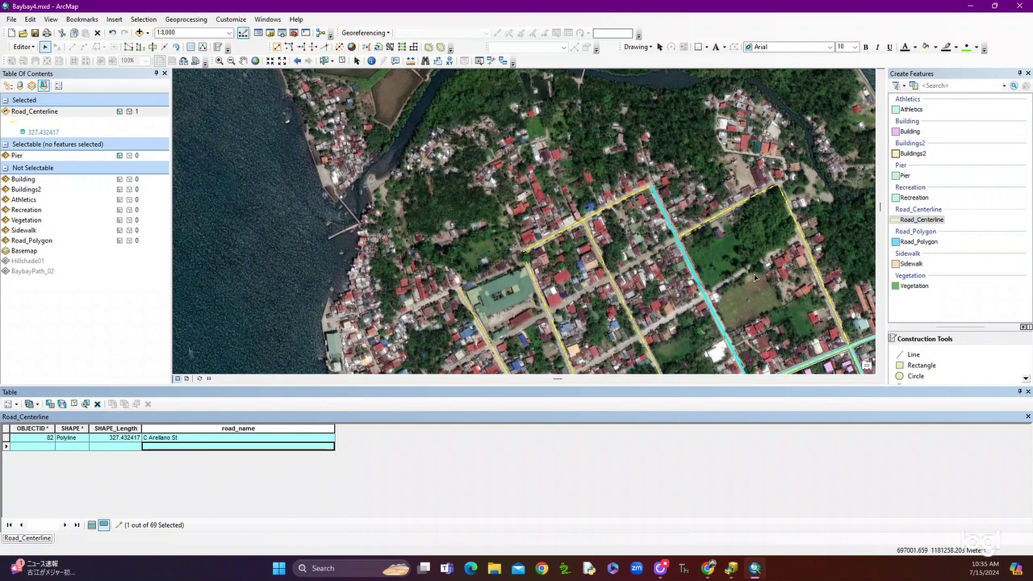
Select the L-shaped Road_Centerline on the east side and split it at its northern street corner
{"action": "left_click", "coordinate": [773, 265]}
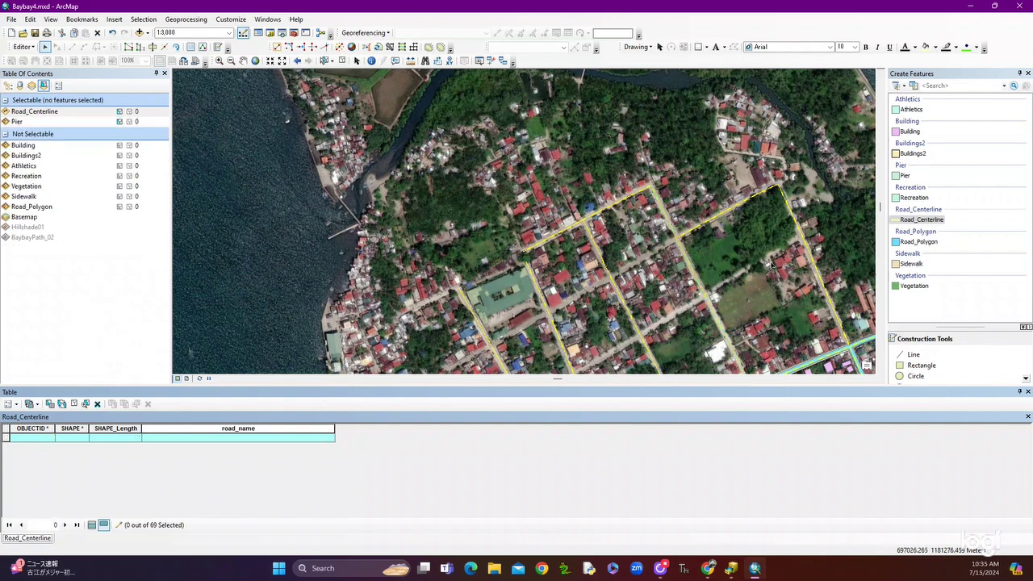
{"action": "left_click", "coordinate": [821, 277]}
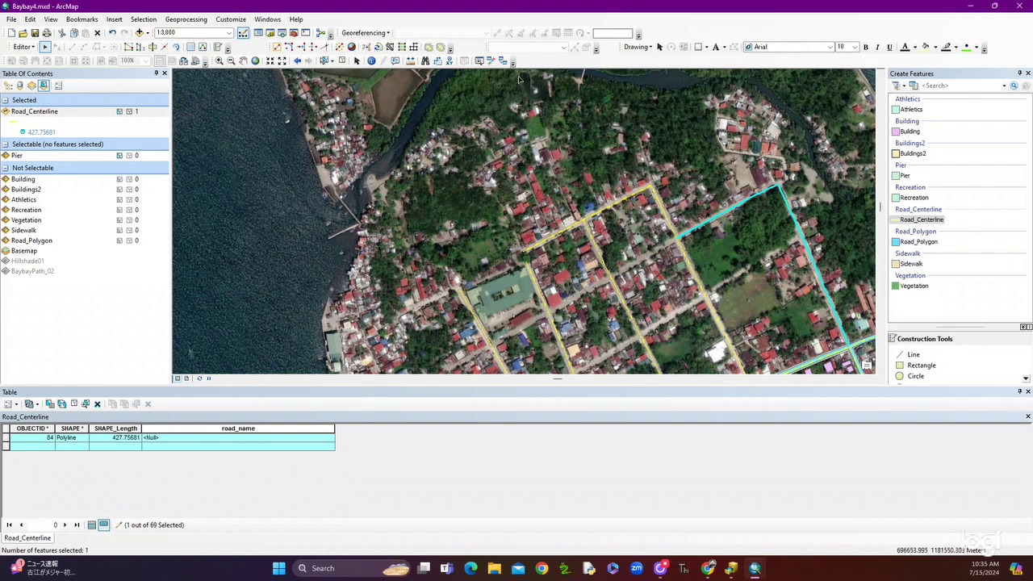
{"action": "left_click", "coordinate": [164, 47]}
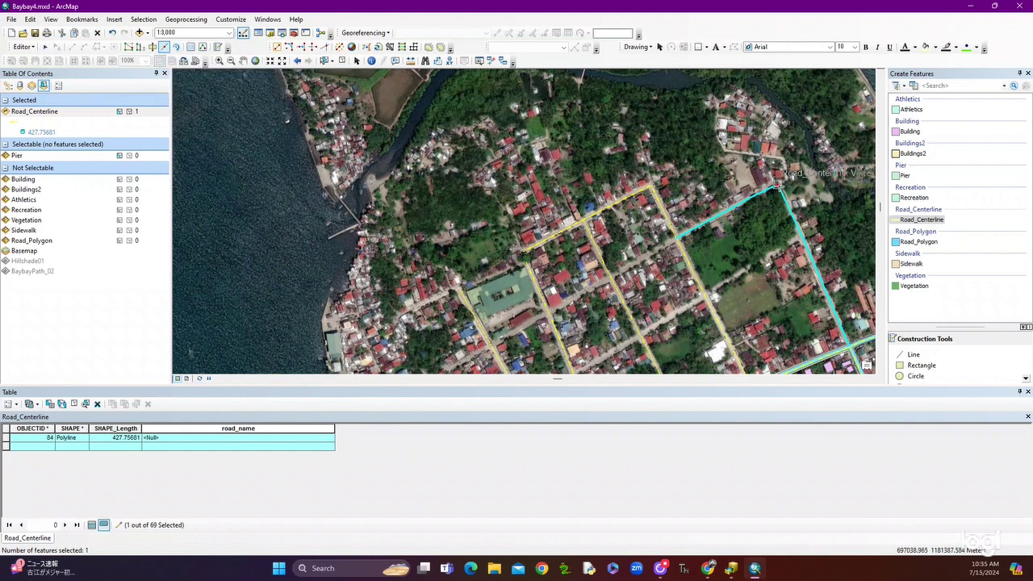
{"action": "left_click", "coordinate": [779, 186]}
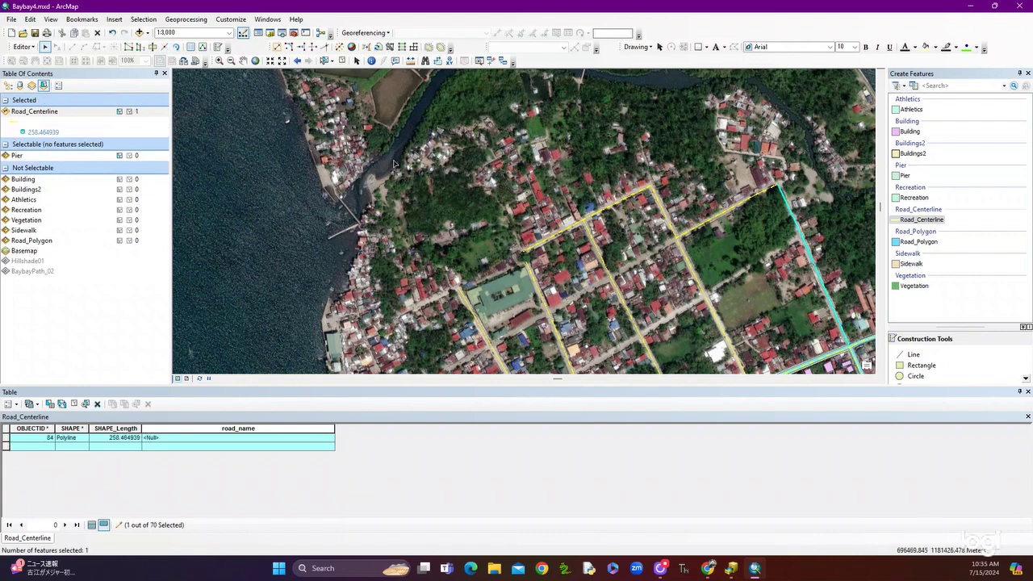
Set road_name to "N L Fernandez St" for the selected eastern segment of the split centerline
{"action": "left_click", "coordinate": [191, 47]}
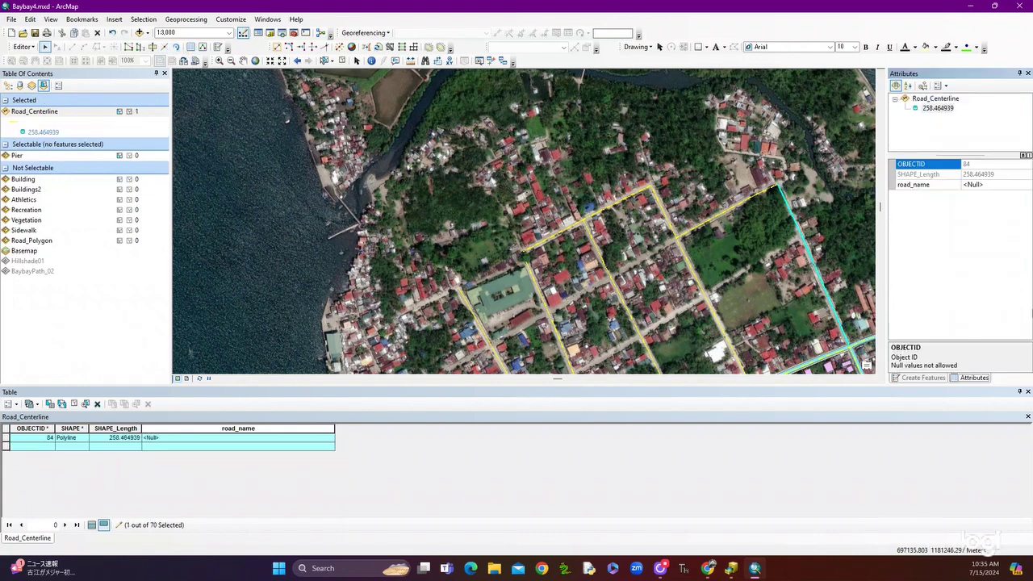
{"action": "left_click", "coordinate": [923, 378]}
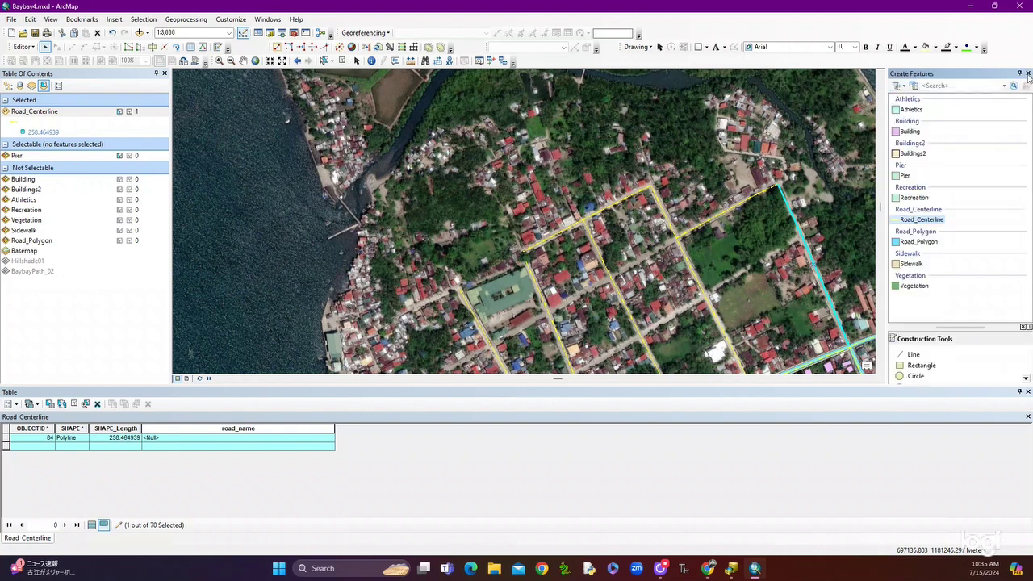
{"action": "left_click", "coordinate": [149, 440]}
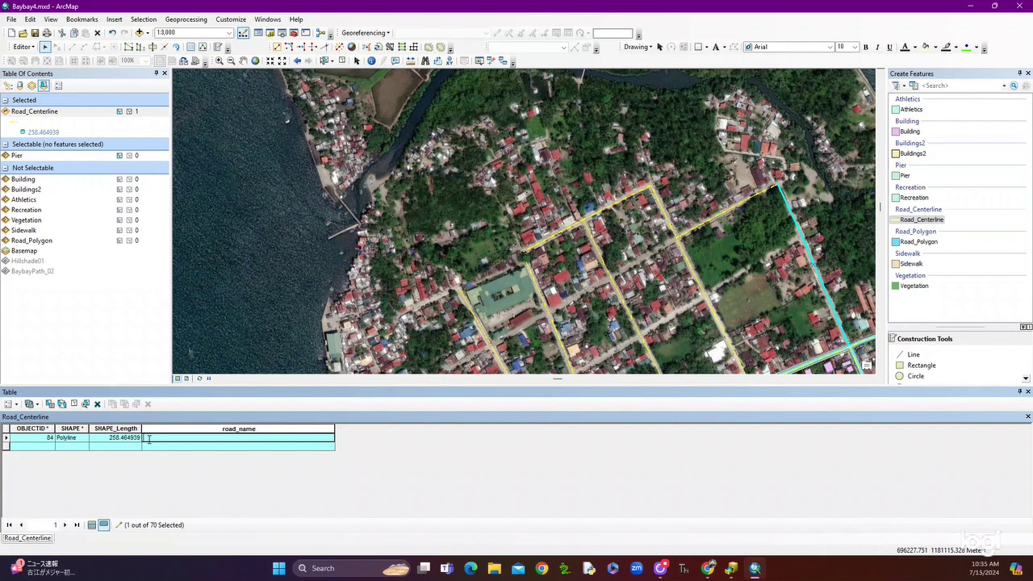
{"action": "type", "text": "N"}
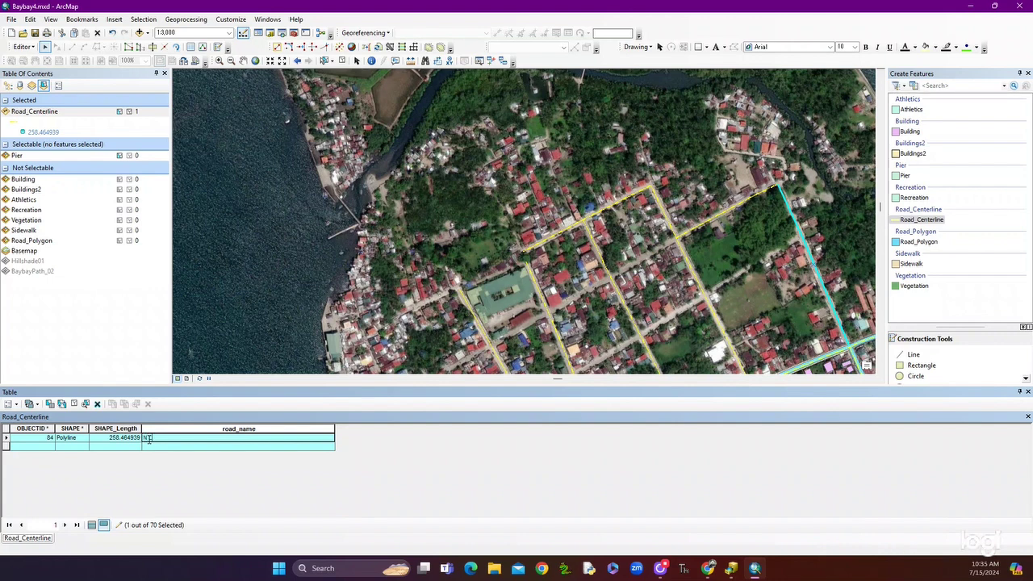
{"action": "type", "text": ". Fernandez St"}
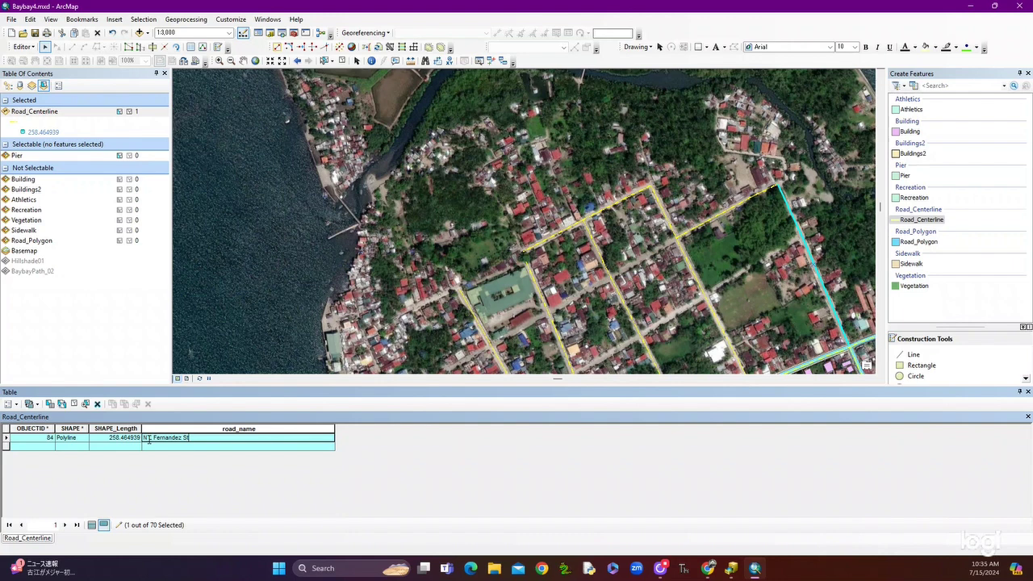
{"action": "key", "text": "Return"}
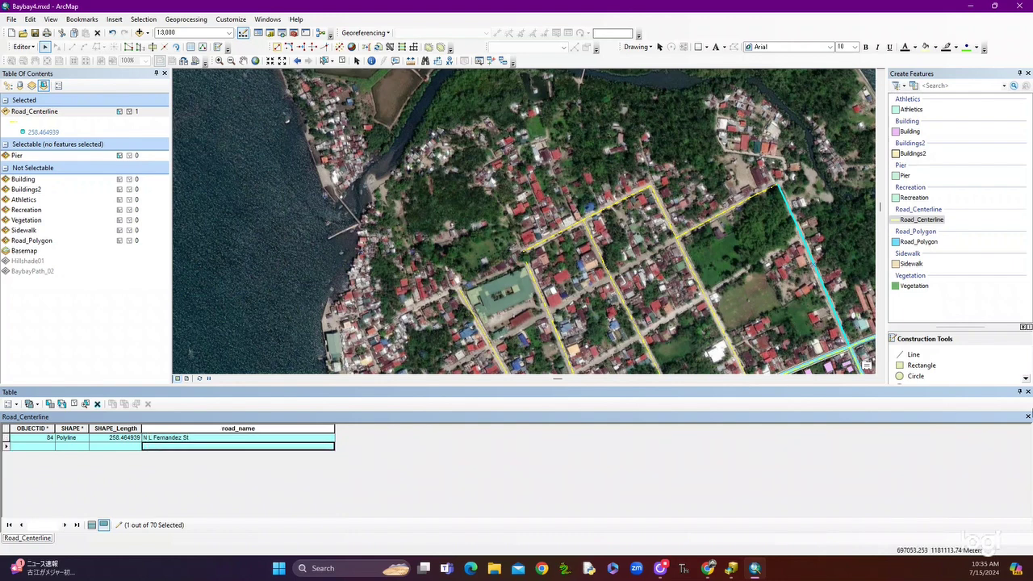
Close the Road_Centerline attribute table and save the edits
{"action": "left_click", "coordinate": [1028, 393]}
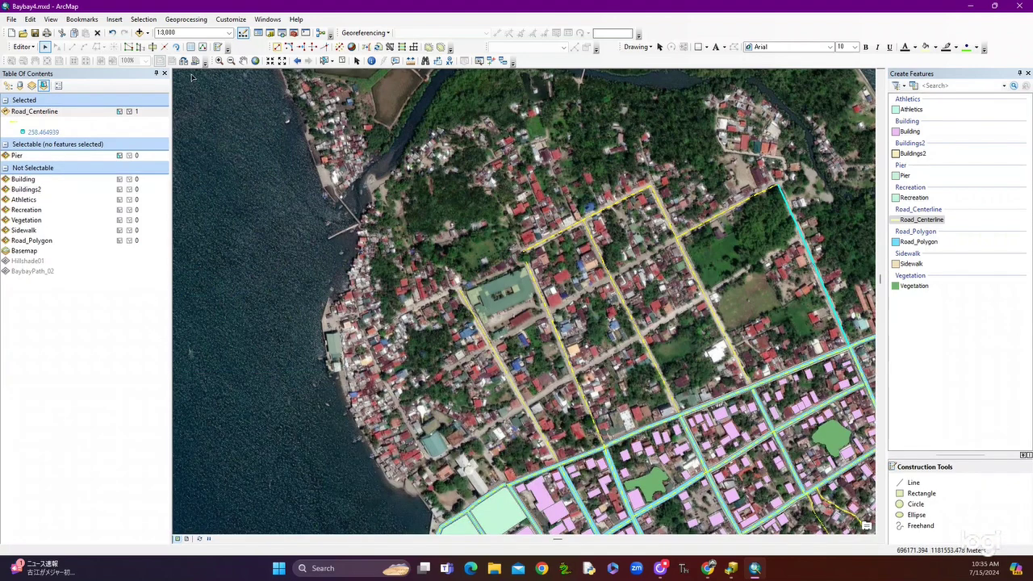
{"action": "left_click", "coordinate": [23, 46]}
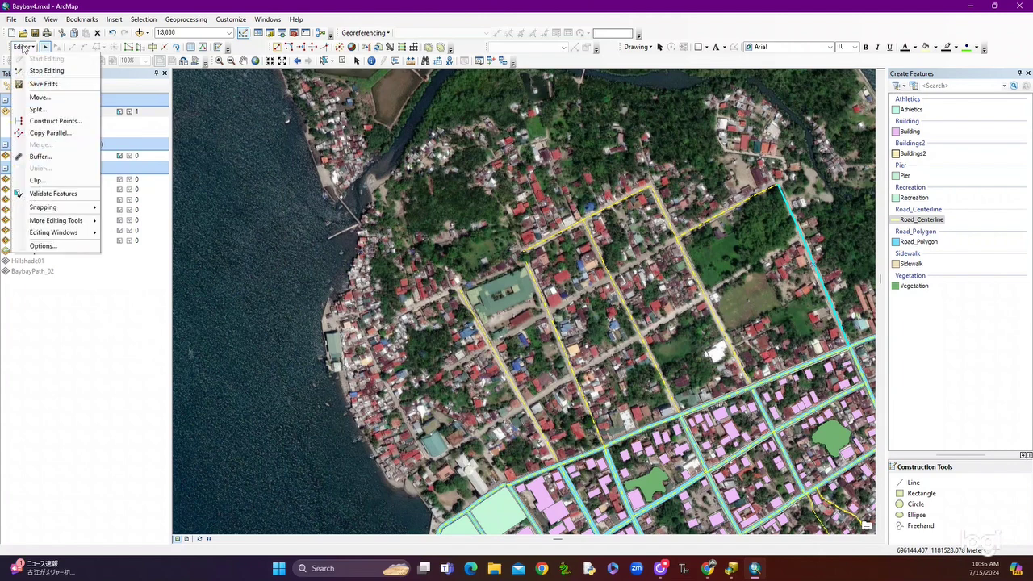
{"action": "left_click", "coordinate": [44, 86]}
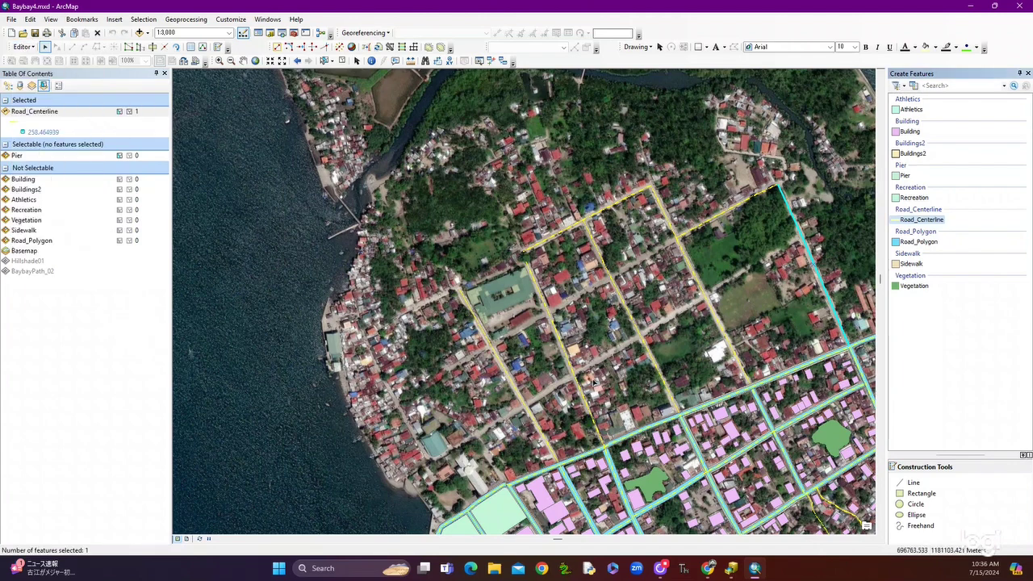
At a map scale of 1:1,700, digitize a Road_Centerline about 75 m long along the side street southwest of the green-roofed complex, ending at the westernmost centerline
{"action": "scroll", "coordinate": [394, 433], "scroll_direction": "up", "scroll_amount": 2}
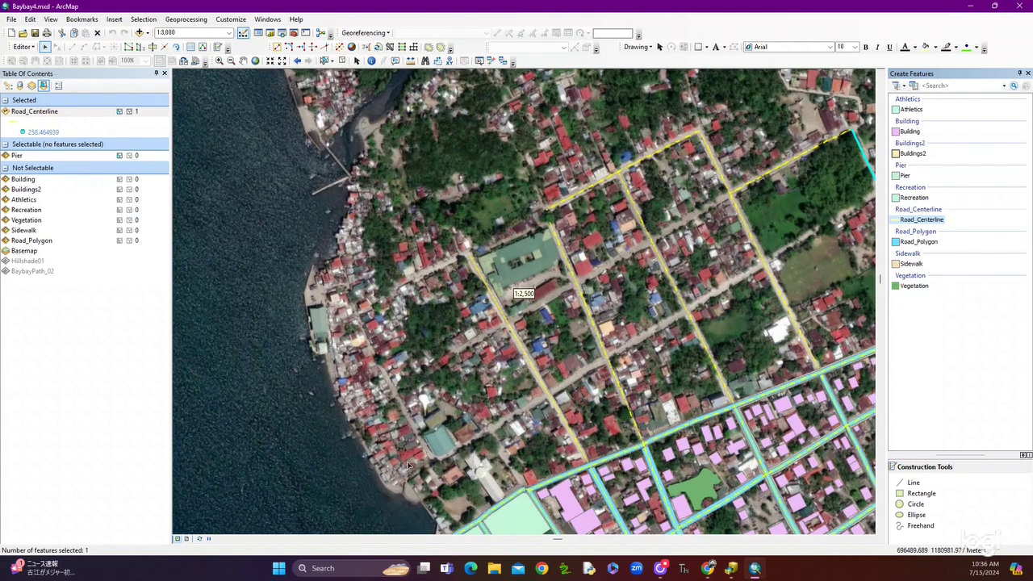
{"action": "scroll", "coordinate": [518, 366], "scroll_direction": "down", "scroll_amount": 2}
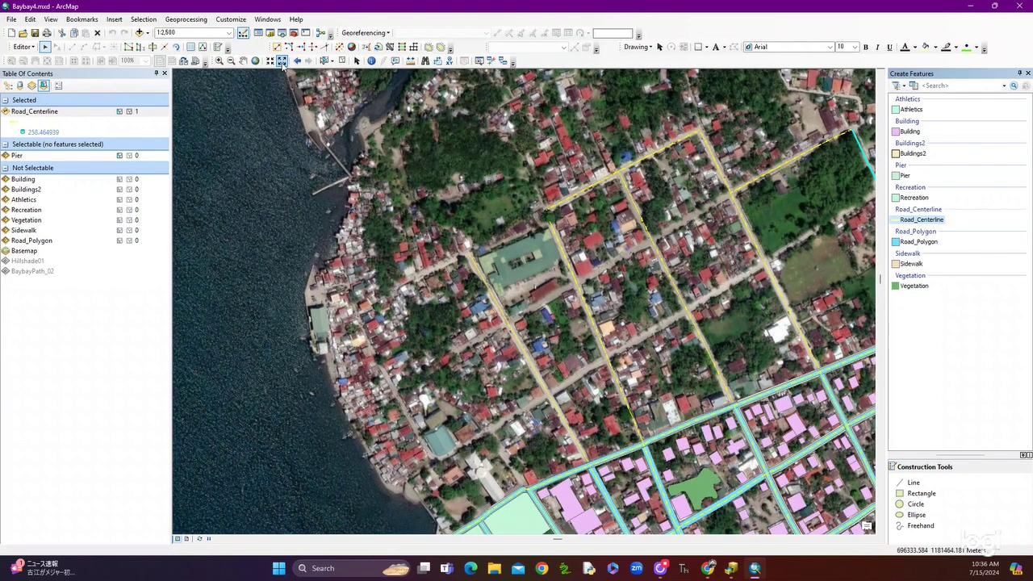
{"action": "scroll", "coordinate": [549, 450], "scroll_direction": "up", "scroll_amount": 2}
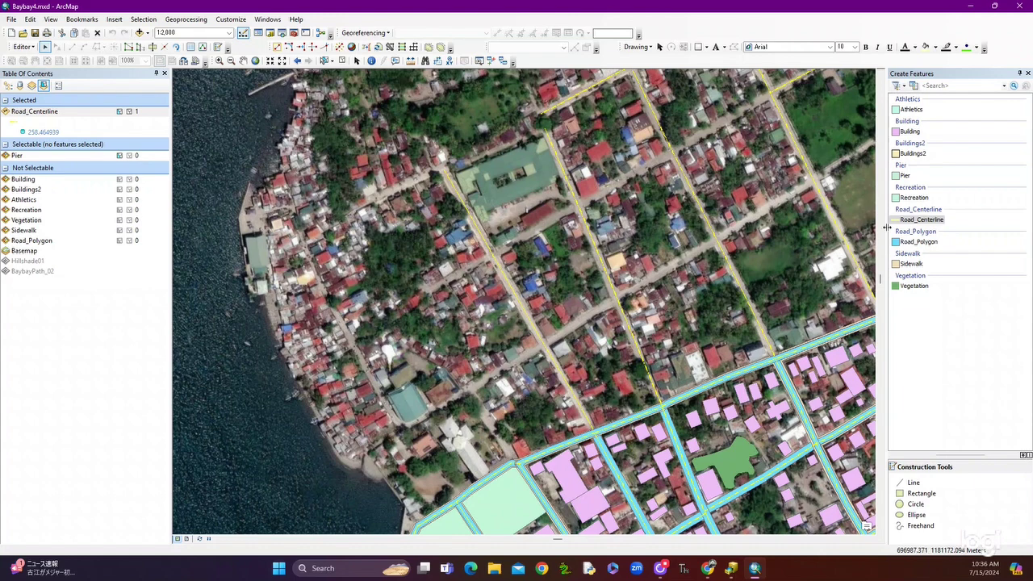
{"action": "left_click", "coordinate": [936, 221]}
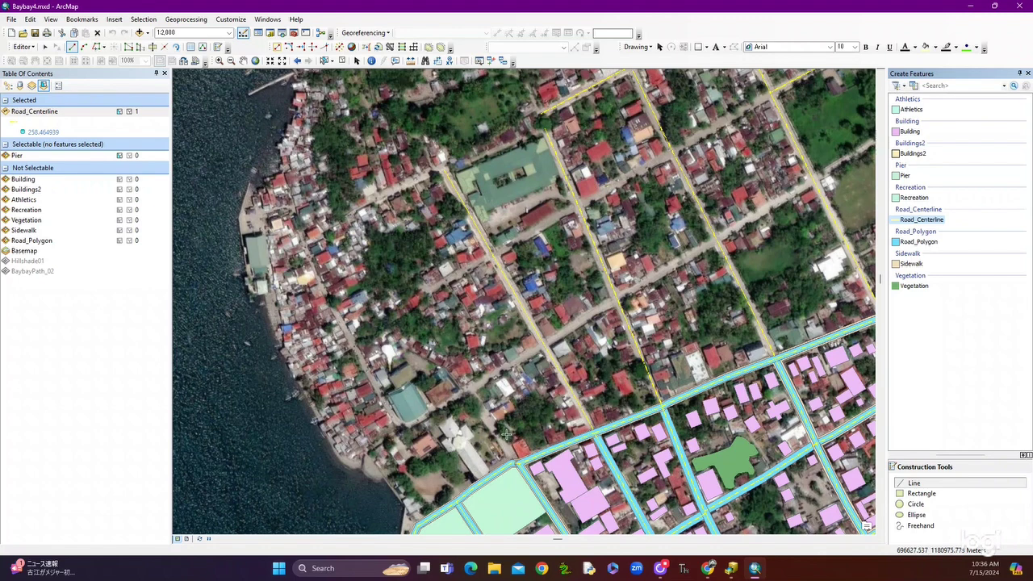
{"action": "left_click", "coordinate": [230, 34]}
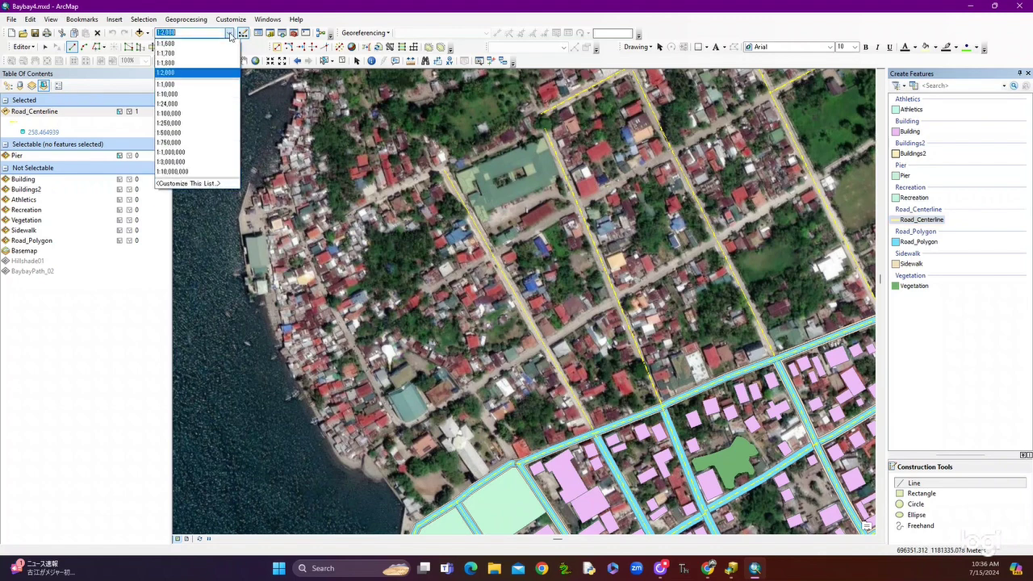
{"action": "left_click", "coordinate": [198, 53]}
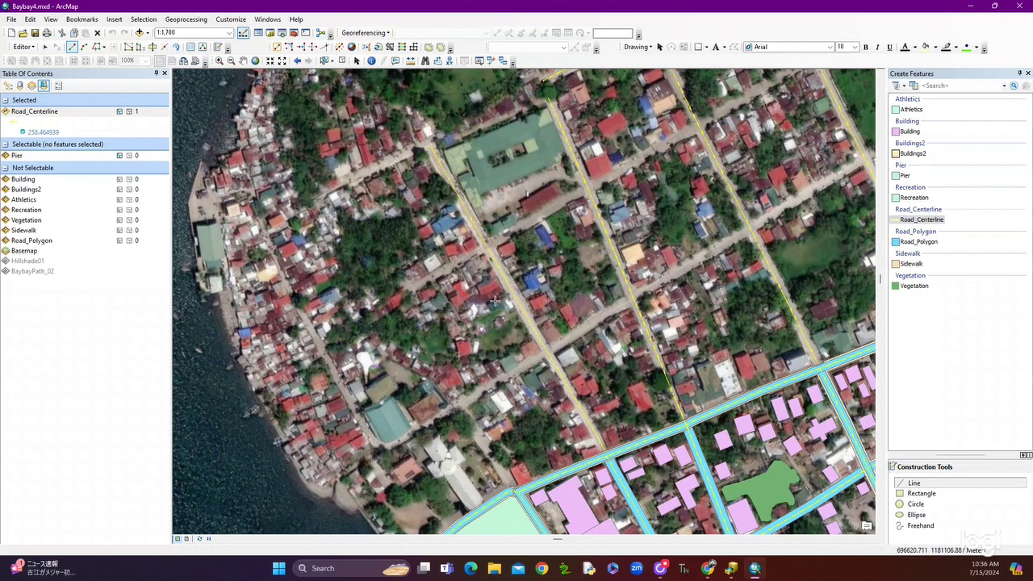
{"action": "left_click", "coordinate": [408, 288]}
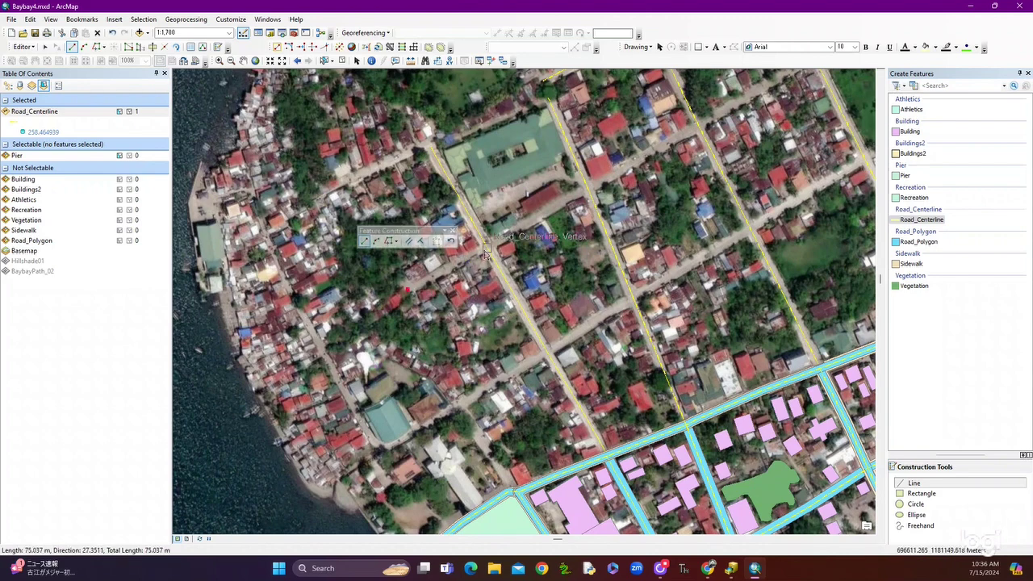
{"action": "double_click", "coordinate": [486, 252]}
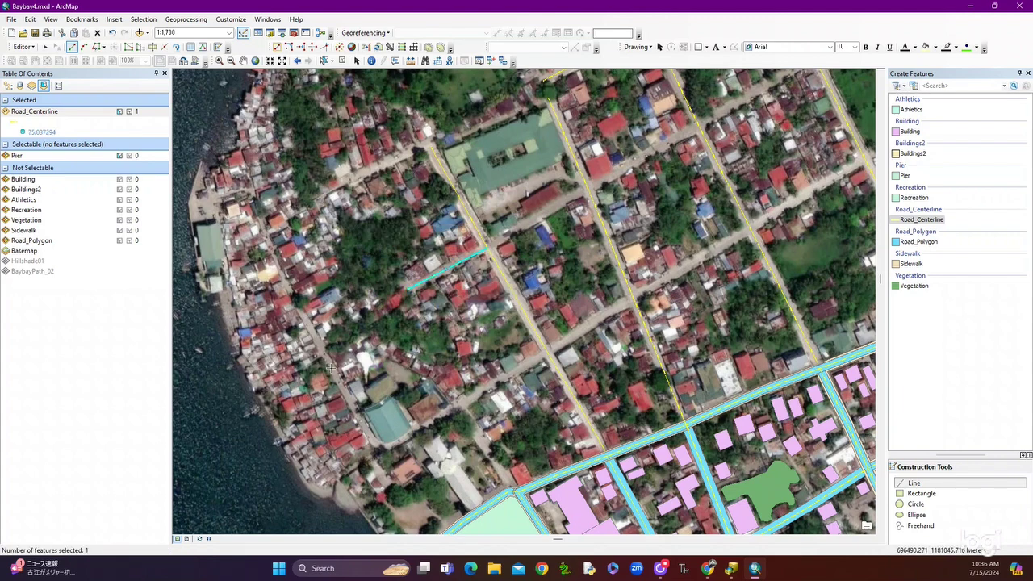
Digitize a Road_Centerline about 154 m long from below the coastal green-roofed building northeast along the street to the westernmost long centerline
{"action": "left_click", "coordinate": [389, 446]}
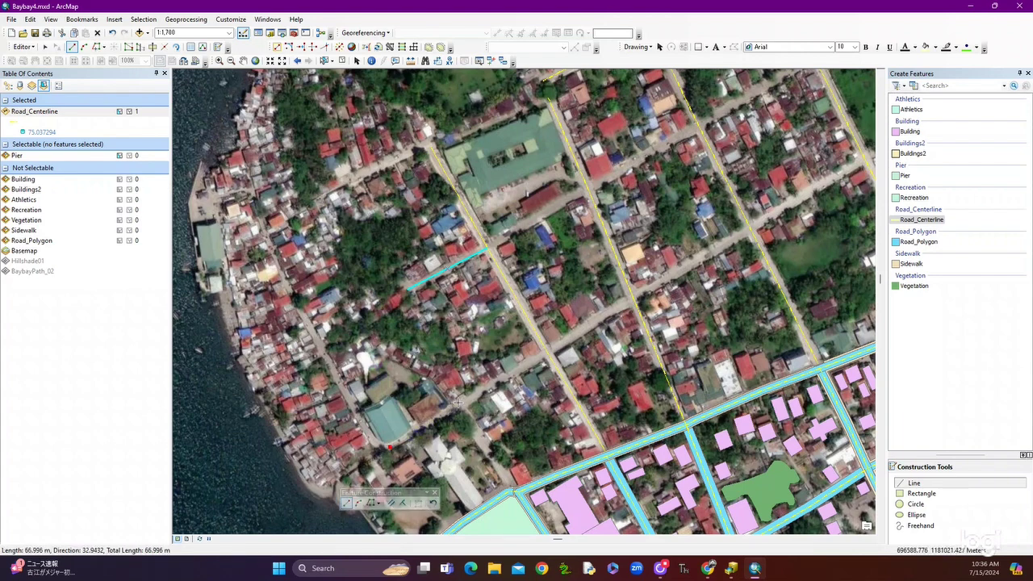
{"action": "left_click", "coordinate": [460, 402]}
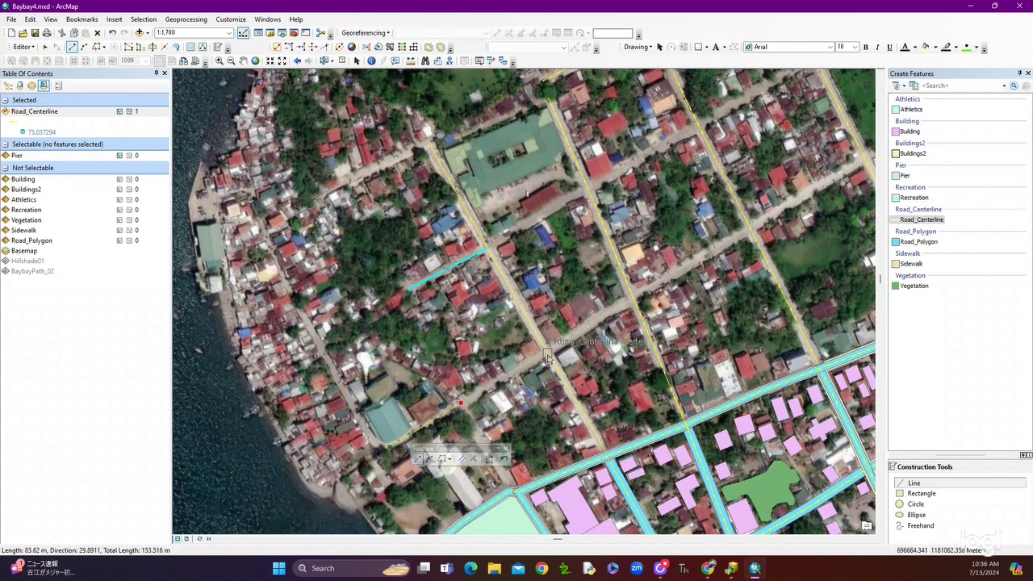
{"action": "double_click", "coordinate": [548, 357]}
Continue that street northeast with two Road_Centerlines, about 85 m and 114 m long, ending at the next two parallel centerlines
{"action": "left_click", "coordinate": [547, 353]}
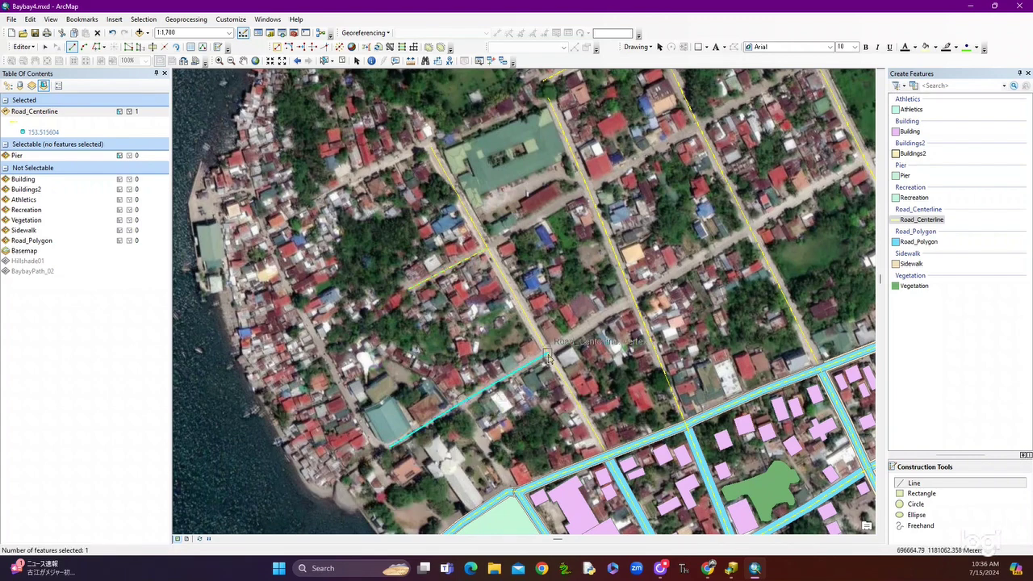
{"action": "left_click", "coordinate": [633, 300]}
{"action": "double_click", "coordinate": [634, 301]}
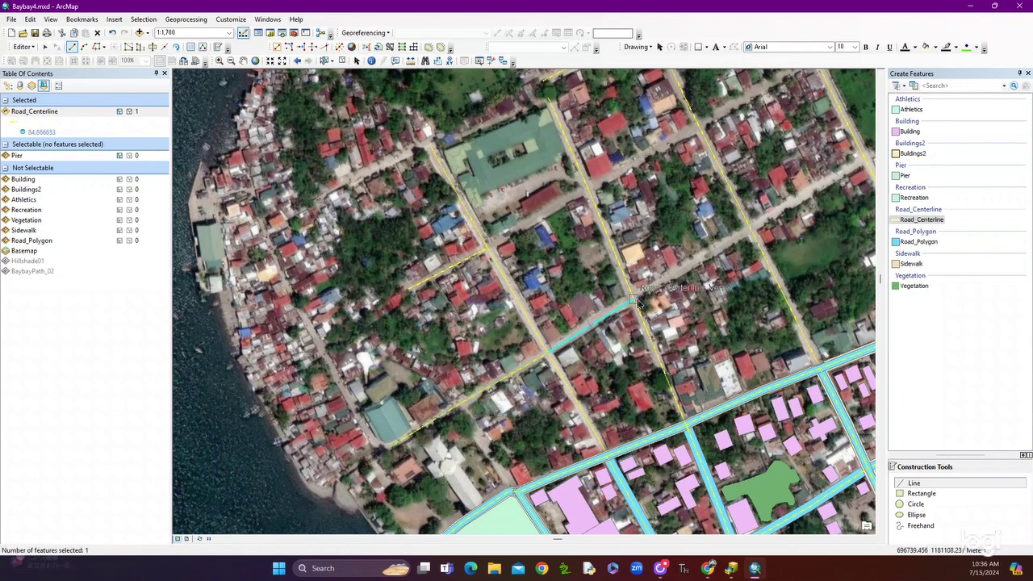
{"action": "double_click", "coordinate": [752, 232]}
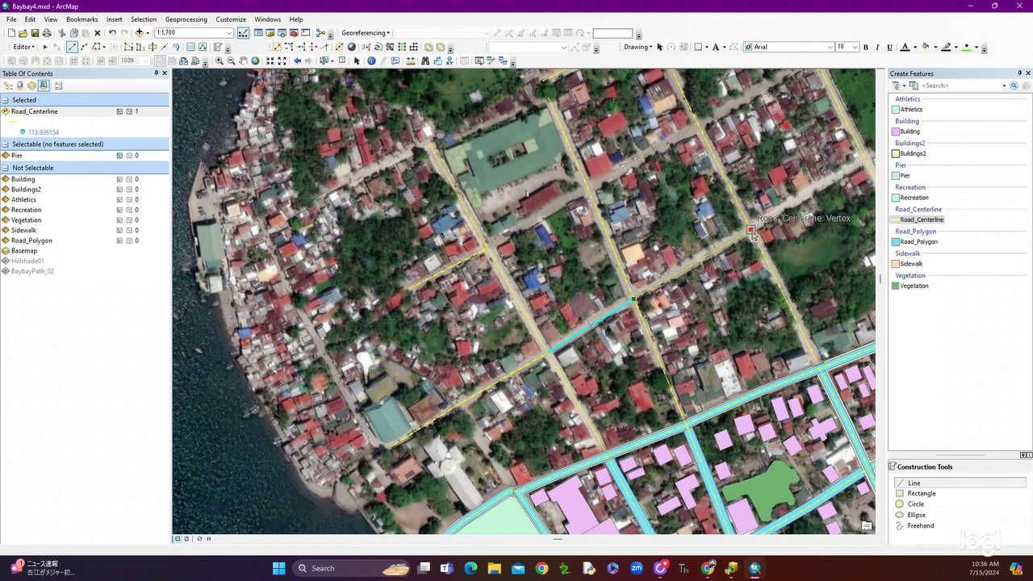
Digitize a Road_Centerline about 98 m long from the 75 m side street's junction northeast, below the green-roofed complex, to the next parallel centerline
{"action": "left_click", "coordinate": [489, 249]}
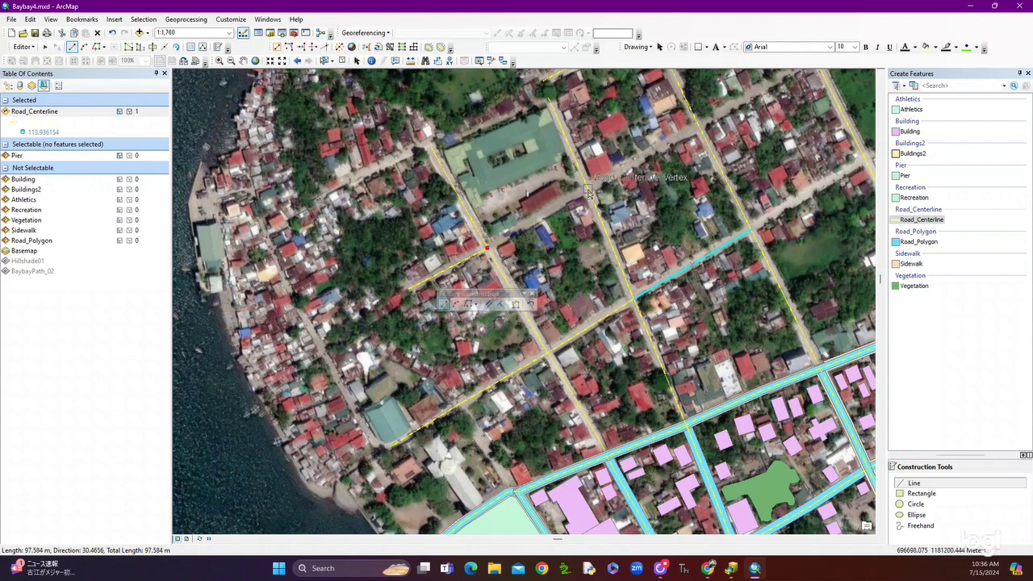
{"action": "left_click", "coordinate": [587, 191]}
{"action": "double_click", "coordinate": [588, 190]}
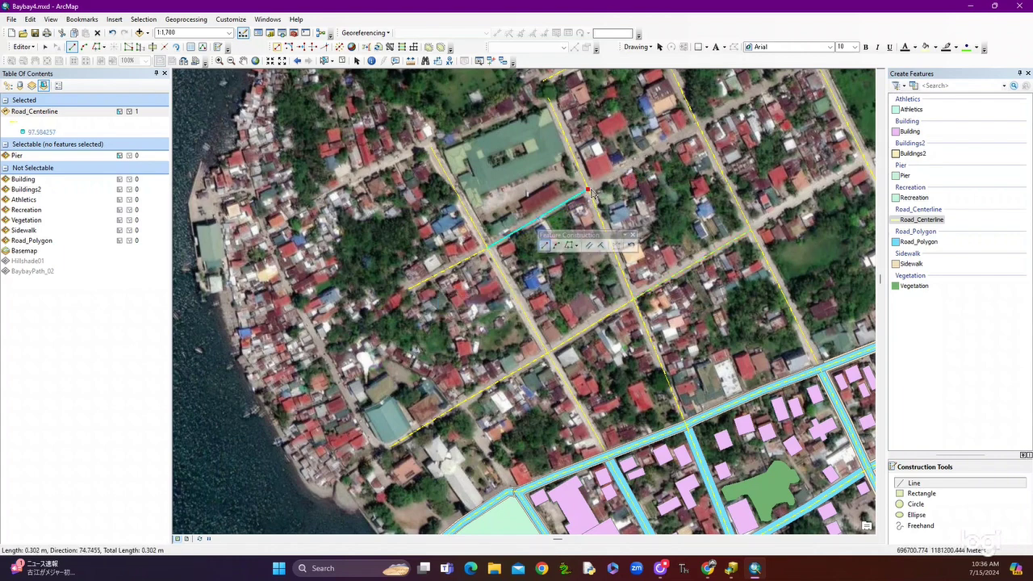
Extend the street below the green-roofed complex northeast with Road_Centerlines about 107 m and 113 m long, and its southeastern parallel with one about 112 m
{"action": "left_click", "coordinate": [590, 192]}
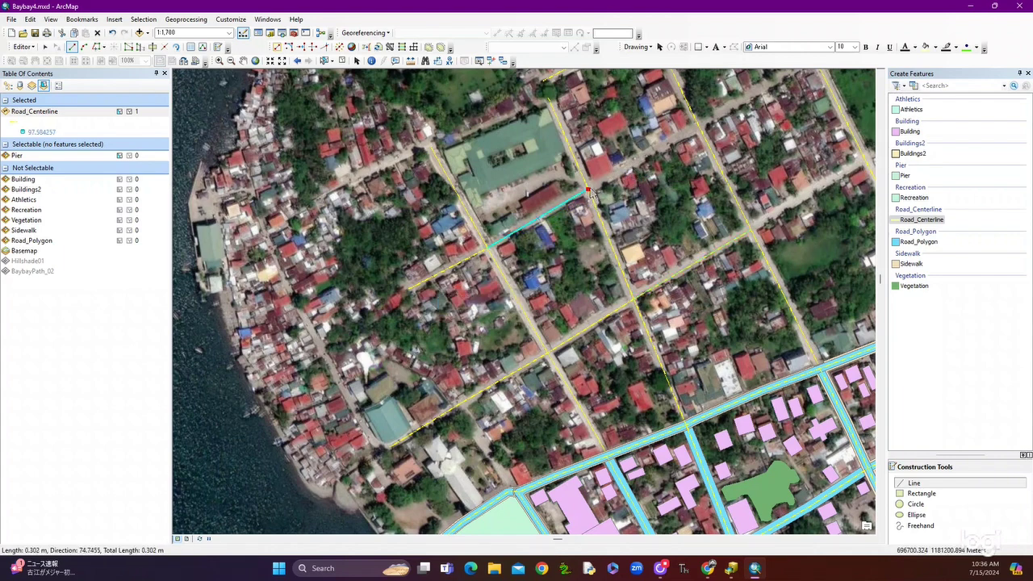
{"action": "double_click", "coordinate": [699, 128]}
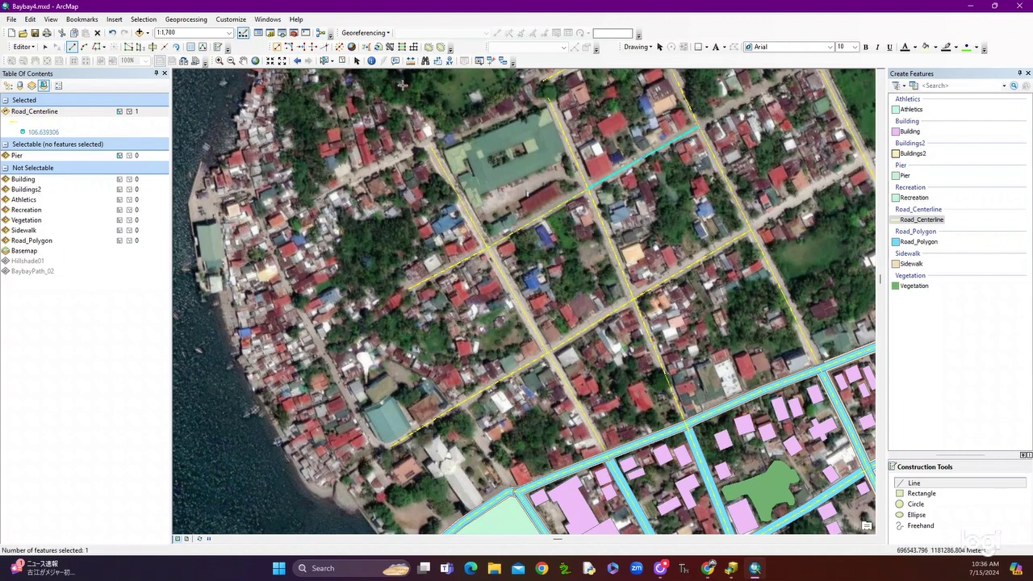
{"action": "left_click", "coordinate": [243, 61]}
{"action": "left_click_drag", "start_coordinate": [686, 242], "coordinate": [622, 298]}
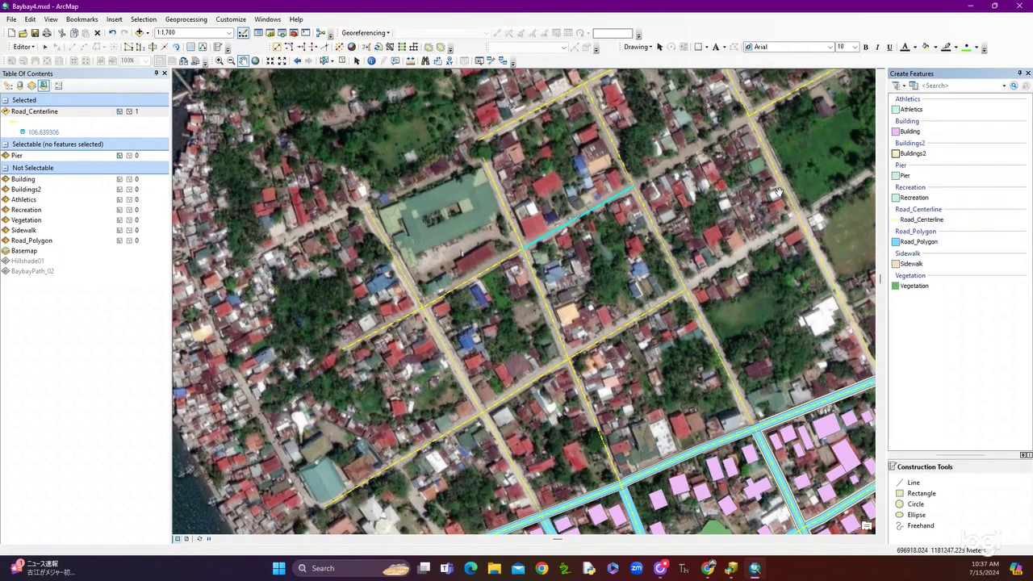
{"action": "left_click", "coordinate": [922, 220]}
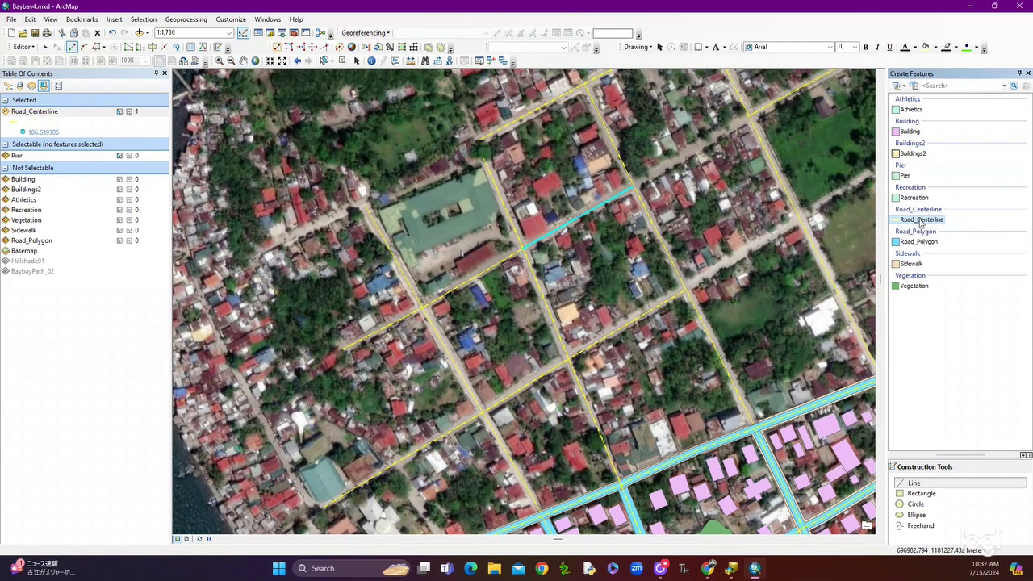
{"action": "left_click", "coordinate": [634, 187]}
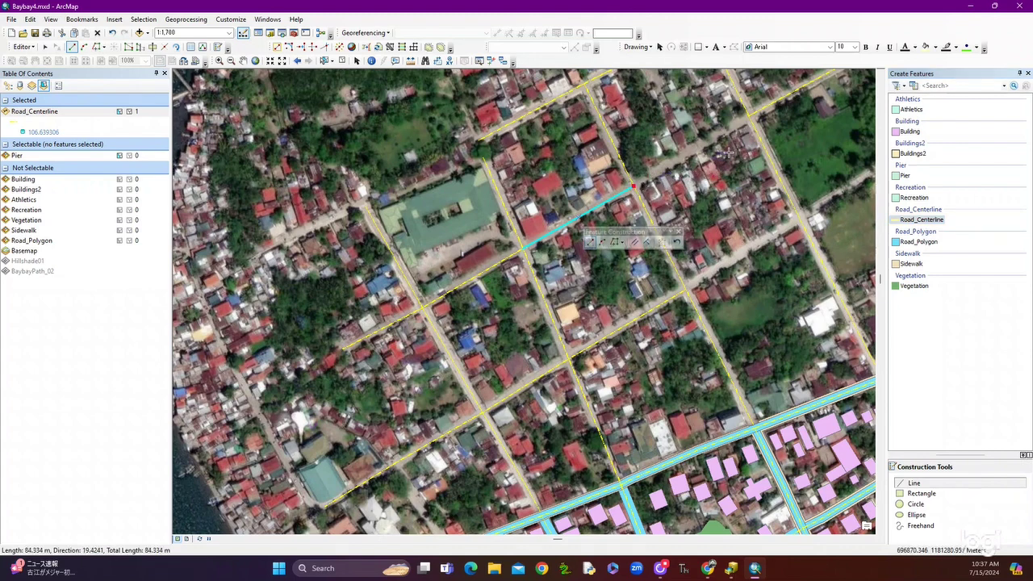
{"action": "double_click", "coordinate": [748, 119]}
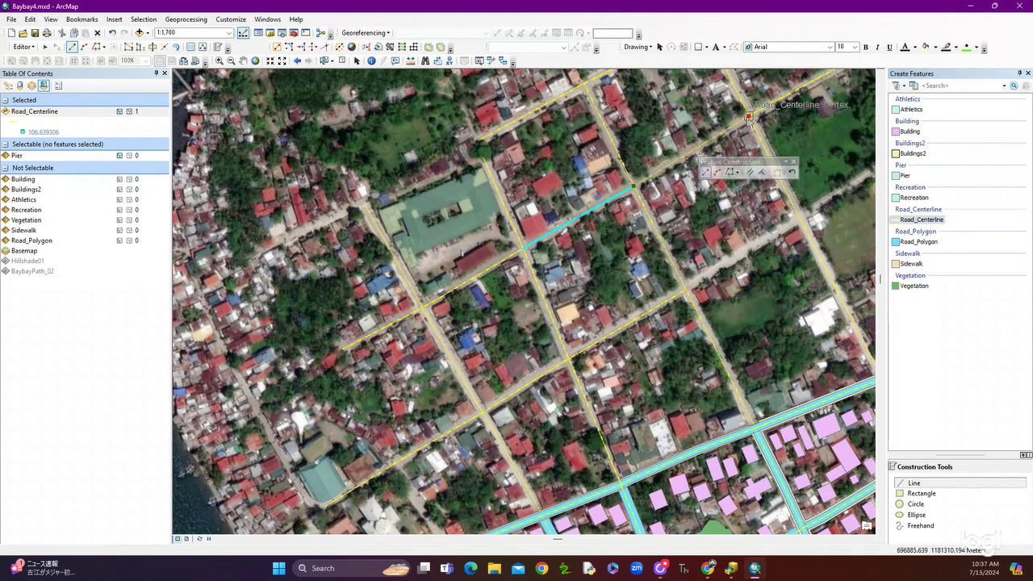
{"action": "left_click", "coordinate": [684, 291]}
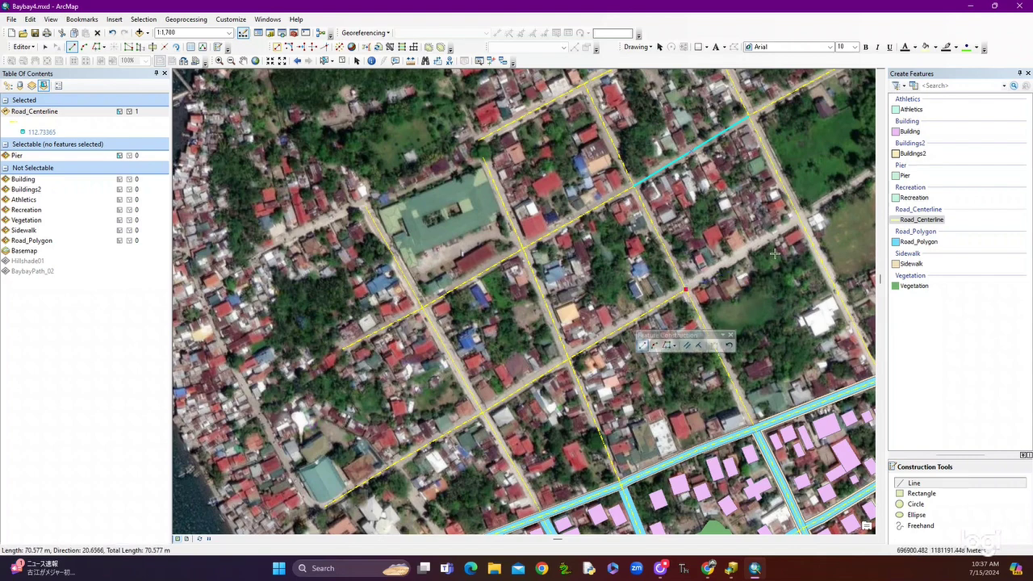
{"action": "double_click", "coordinate": [798, 225]}
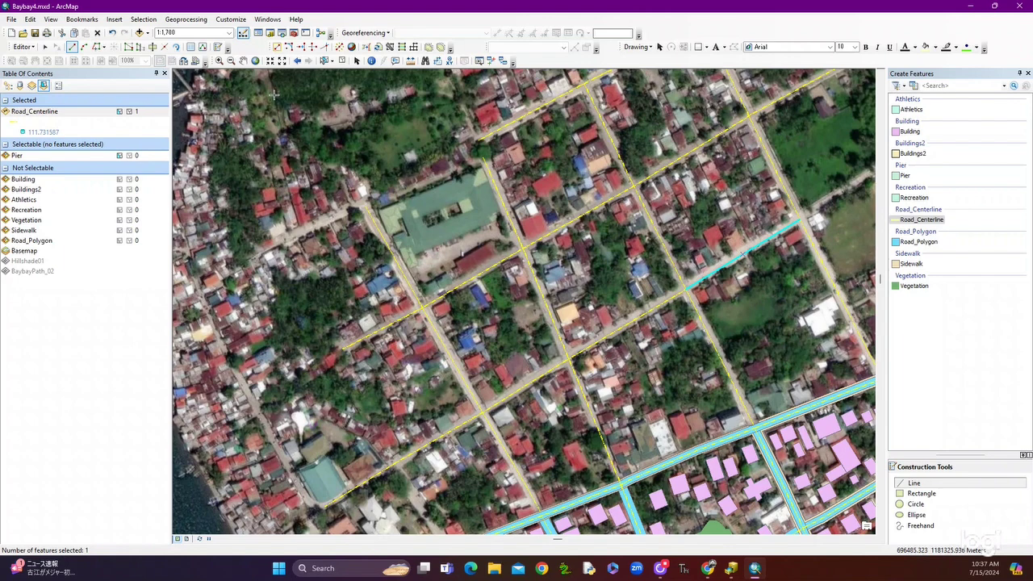
Digitize two Road_Centerlines, about 73 m and 108 m long, along the street running northeast past the upper side of the green-roofed complex
{"action": "left_click", "coordinate": [283, 63]}
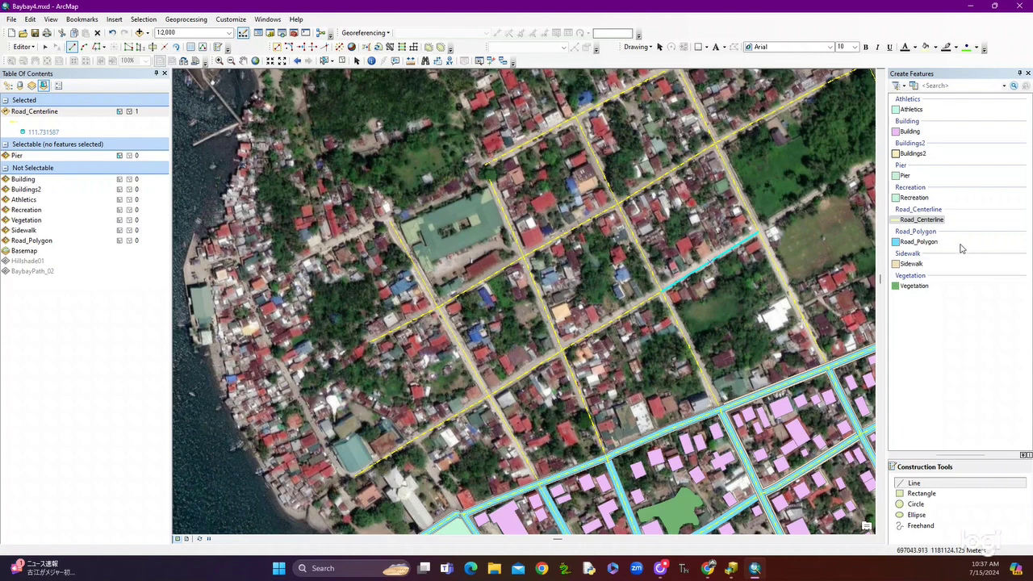
{"action": "left_click", "coordinate": [940, 220]}
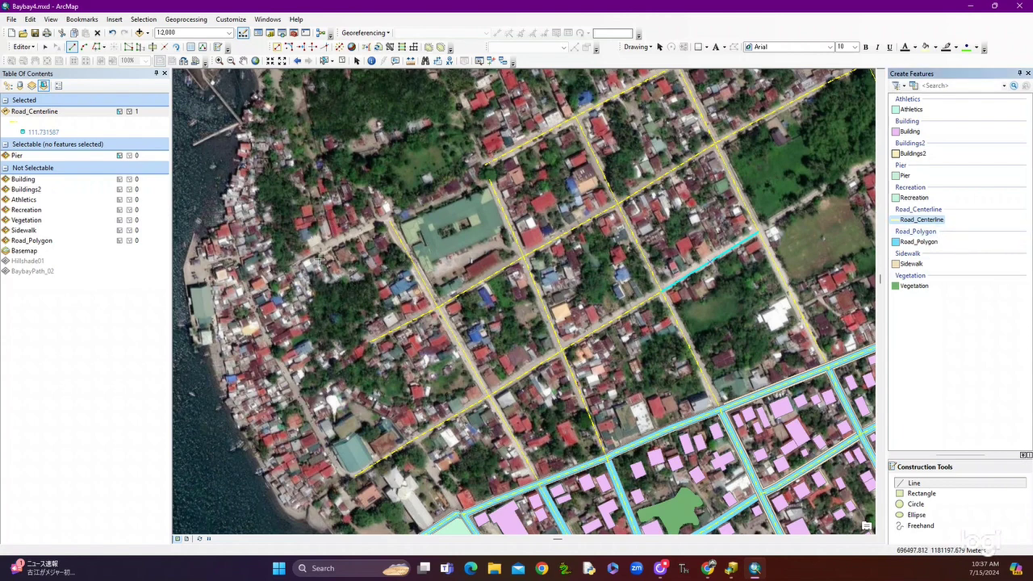
{"action": "left_click", "coordinate": [321, 247]}
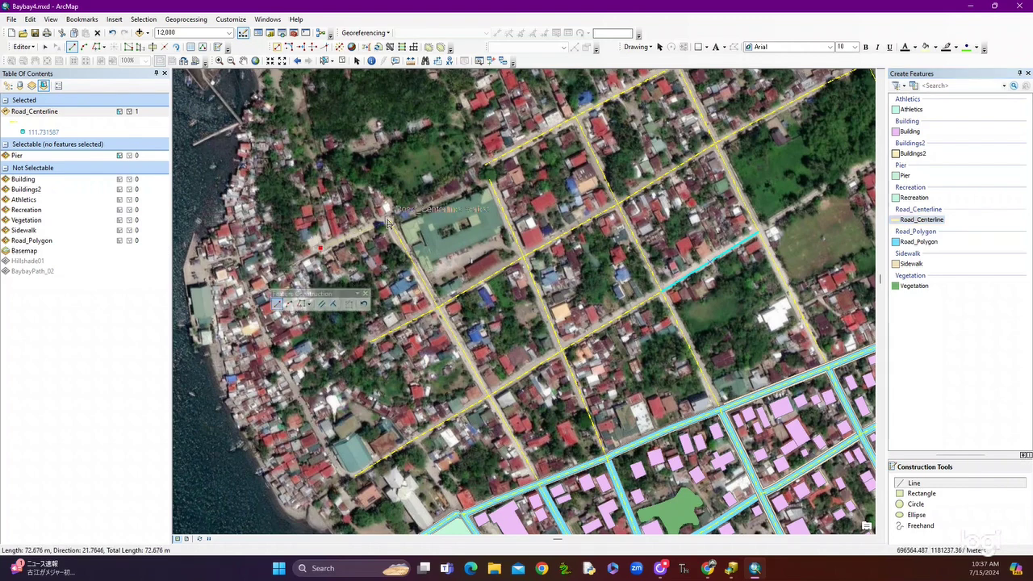
{"action": "left_click", "coordinate": [388, 222]}
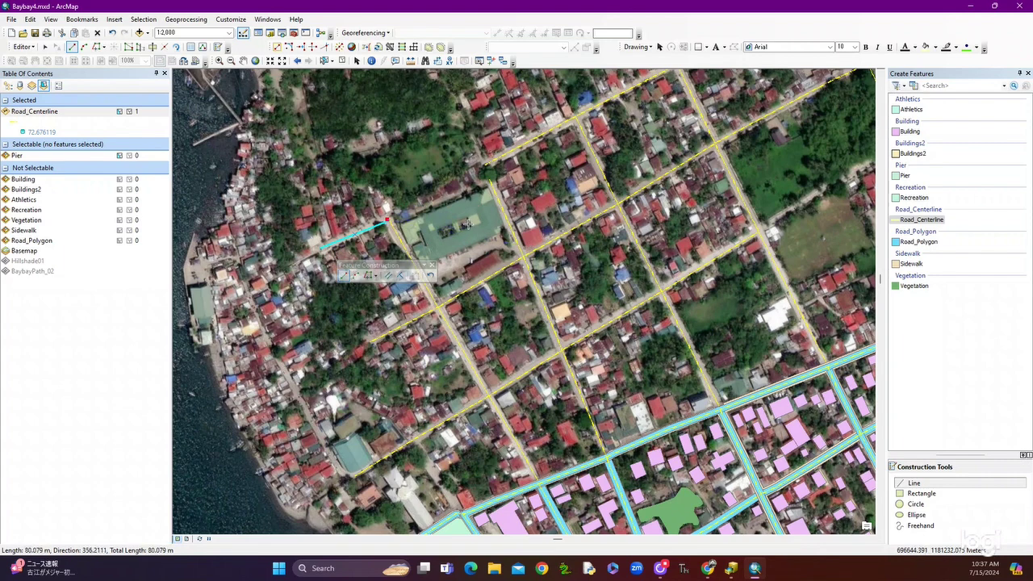
{"action": "scroll", "coordinate": [468, 224], "scroll_direction": "up", "scroll_amount": 1}
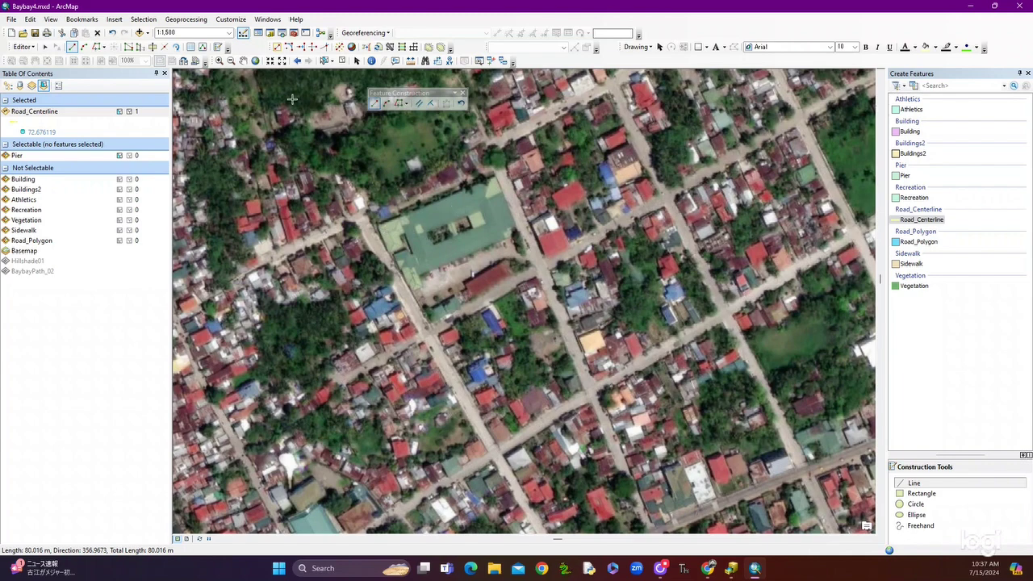
{"action": "left_click", "coordinate": [283, 64]}
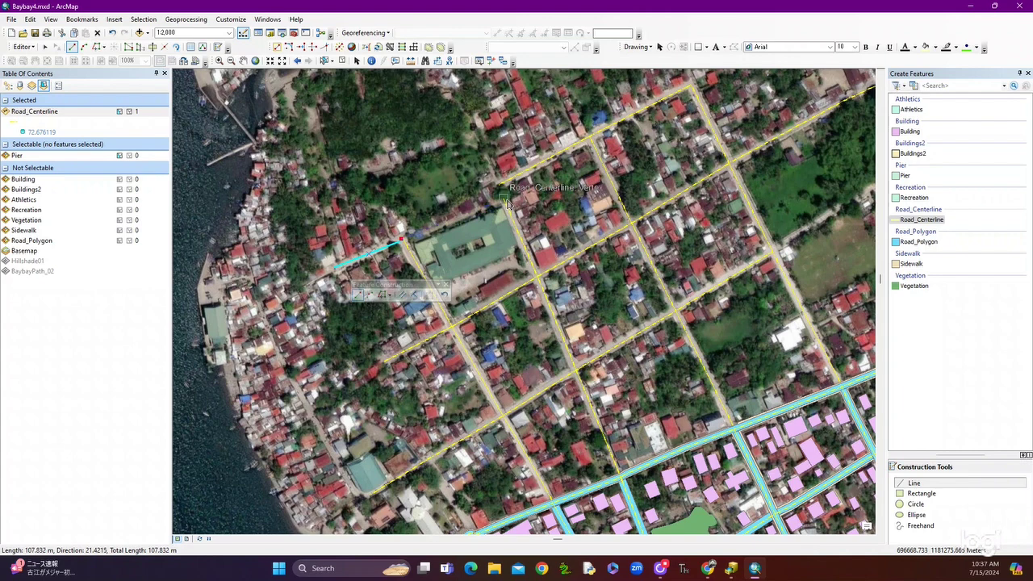
{"action": "double_click", "coordinate": [505, 201]}
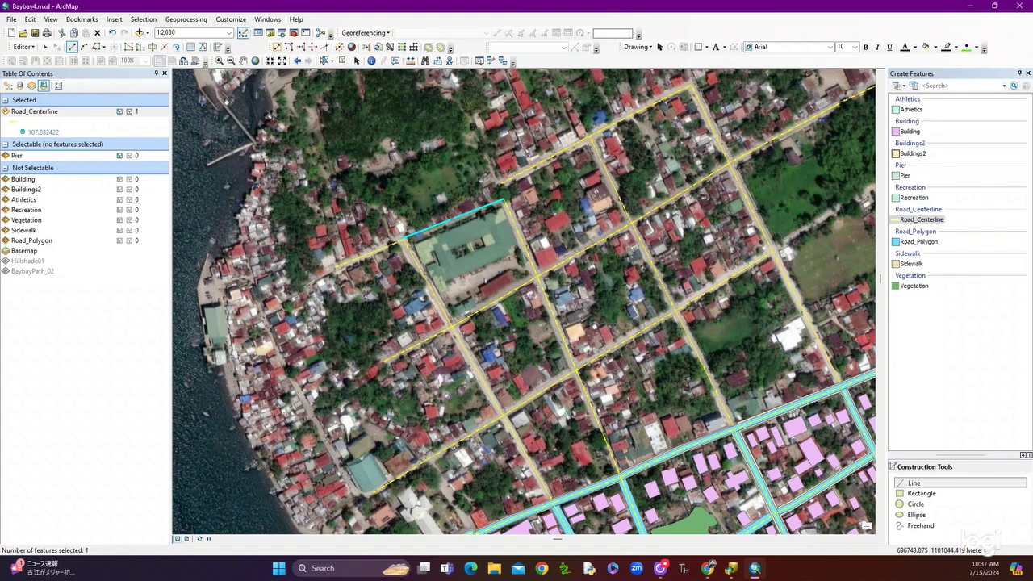
Snap the 108 m centerline's southwestern end vertex to the street junction, hiding the Basemap during the edit and restoring it
{"action": "left_click", "coordinate": [46, 48]}
{"action": "left_click", "coordinate": [426, 233]}
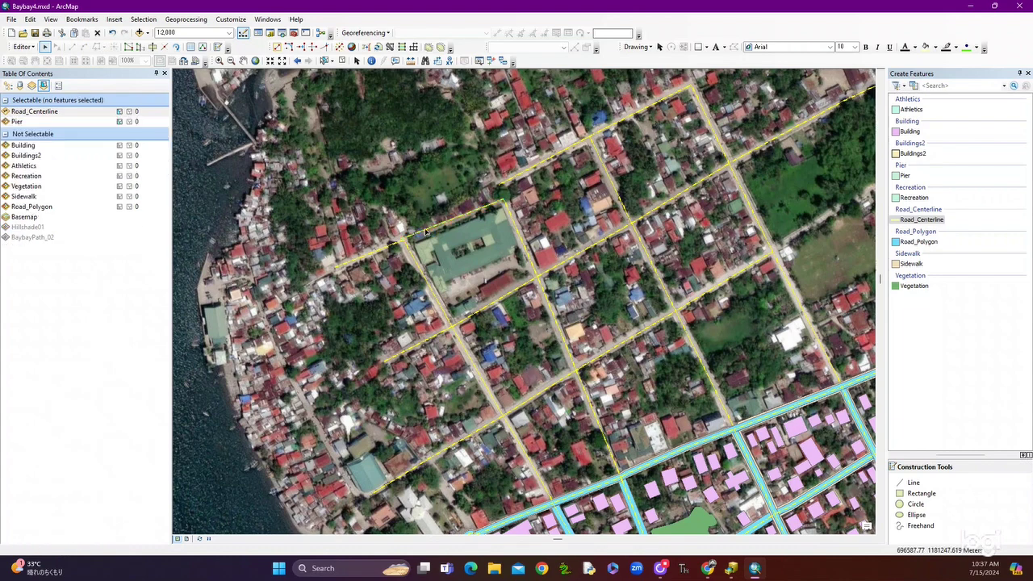
{"action": "left_click", "coordinate": [426, 231]}
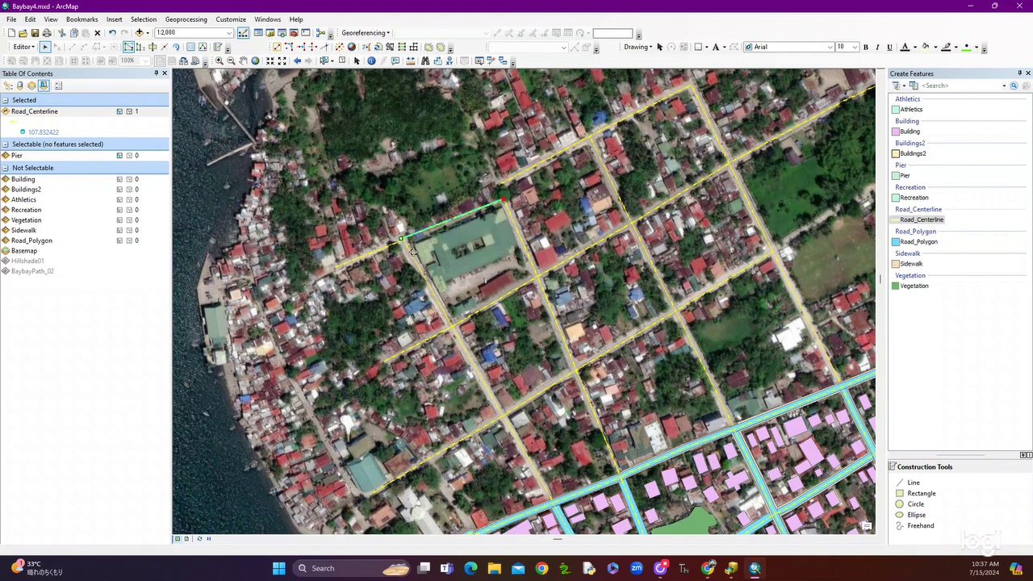
{"action": "scroll", "coordinate": [413, 252], "scroll_direction": "up", "scroll_amount": 2}
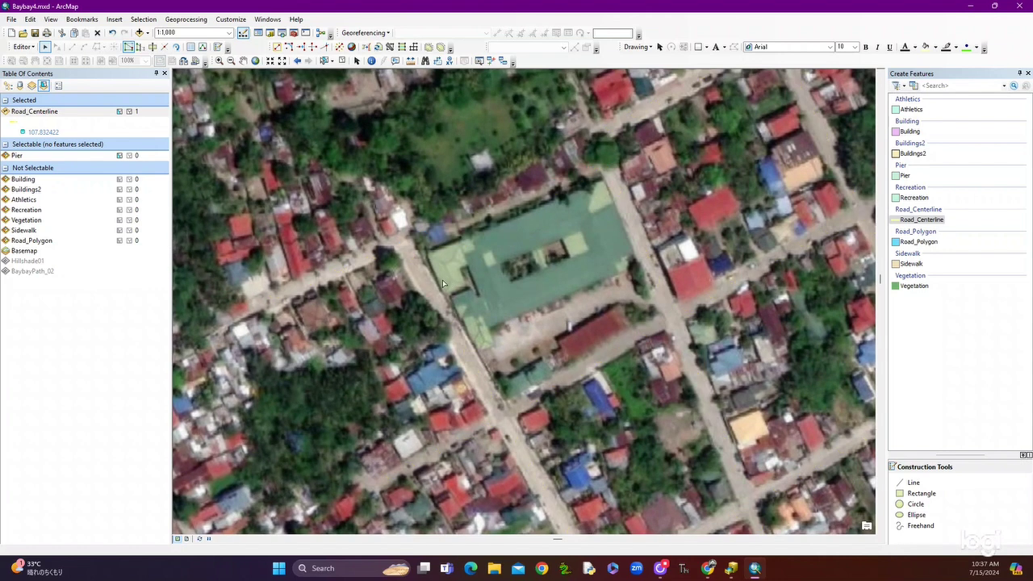
{"action": "left_click", "coordinate": [7, 85]}
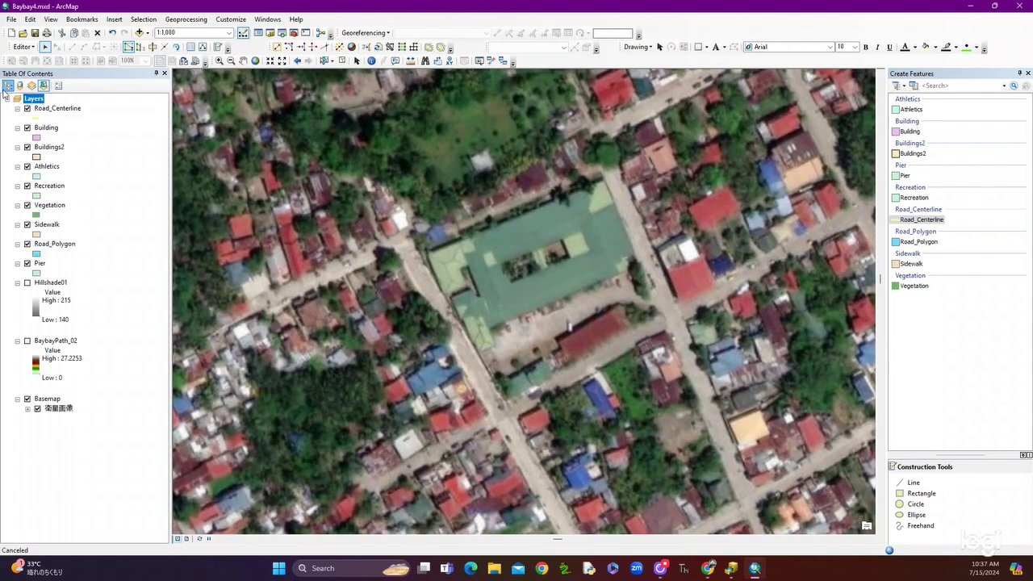
{"action": "left_click", "coordinate": [27, 399]}
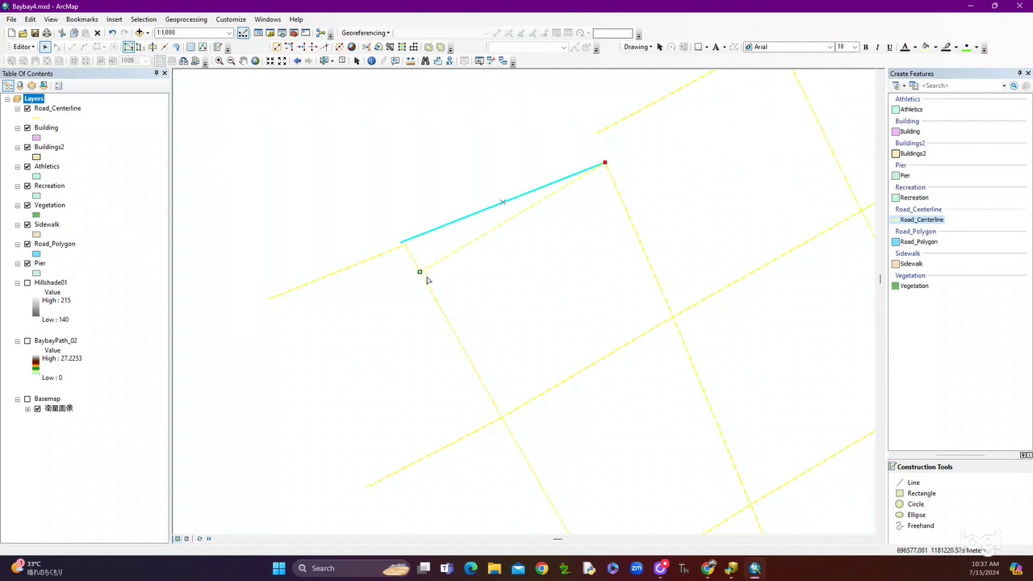
{"action": "left_click_drag", "start_coordinate": [402, 242], "coordinate": [404, 244]}
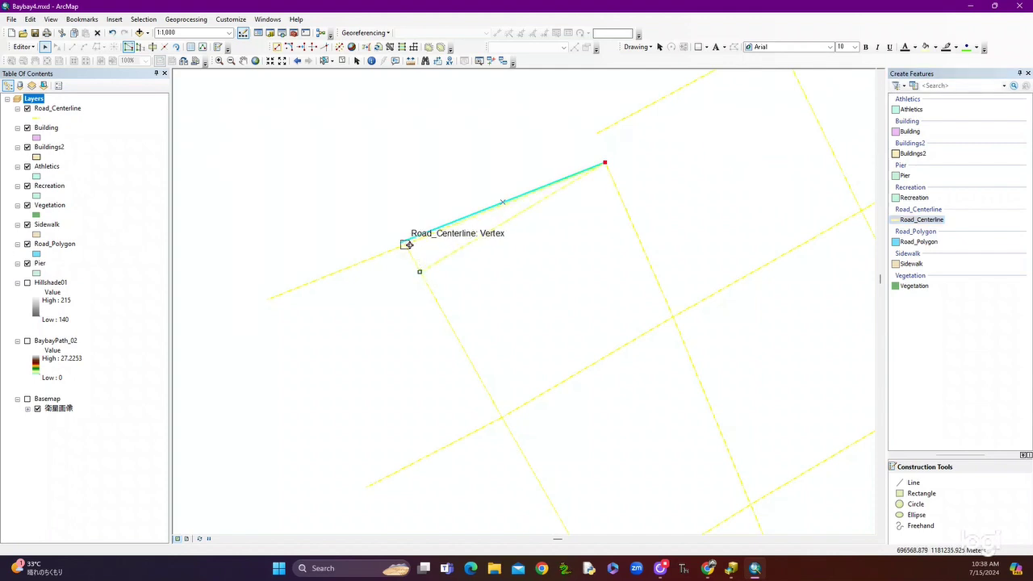
{"action": "left_click", "coordinate": [396, 208]}
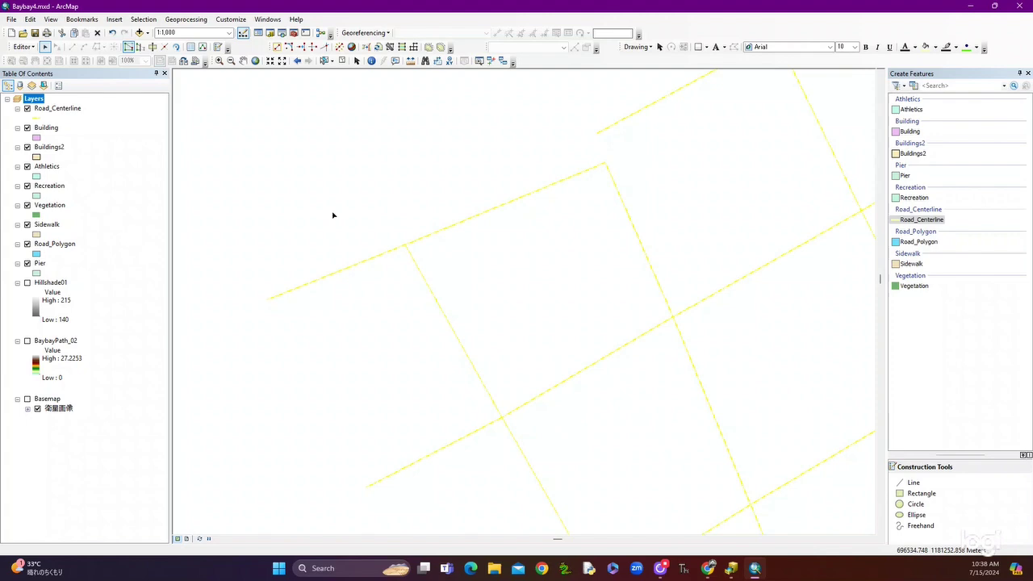
{"action": "left_click", "coordinate": [26, 399]}
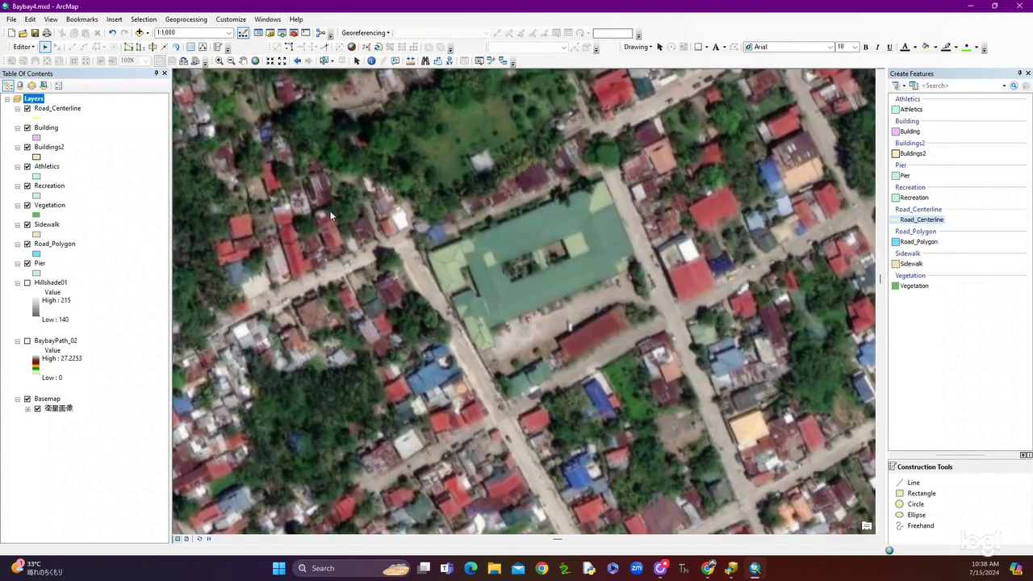
Return to a map scale of 1:2,000 and save the edits
{"action": "left_click", "coordinate": [283, 62]}
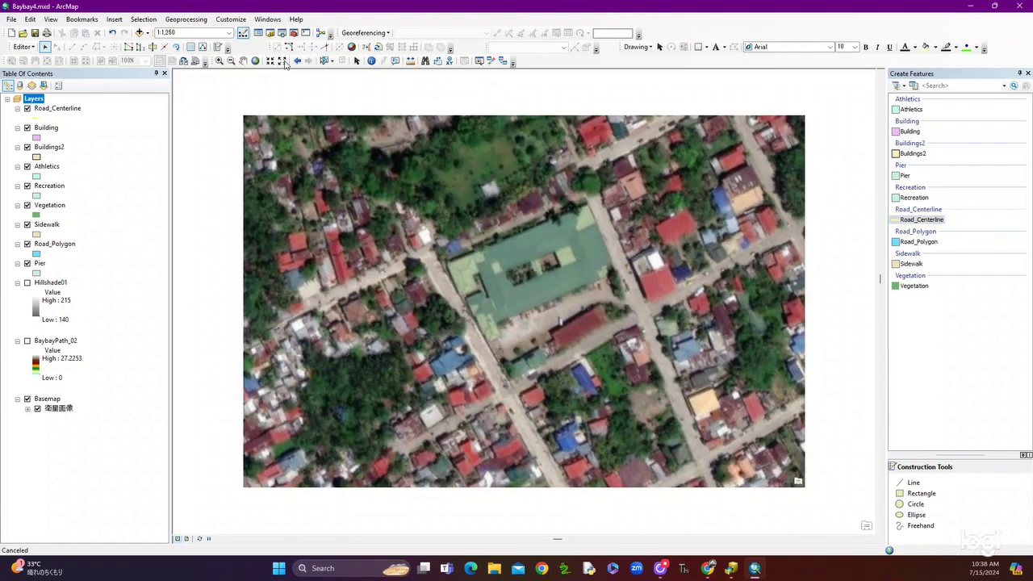
{"action": "left_click", "coordinate": [283, 62]}
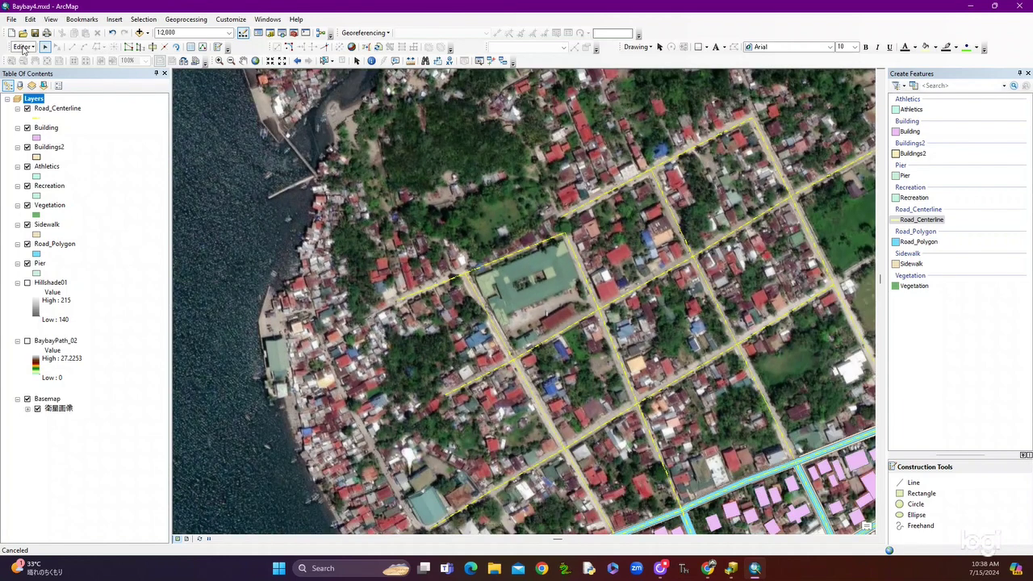
{"action": "left_click", "coordinate": [23, 46]}
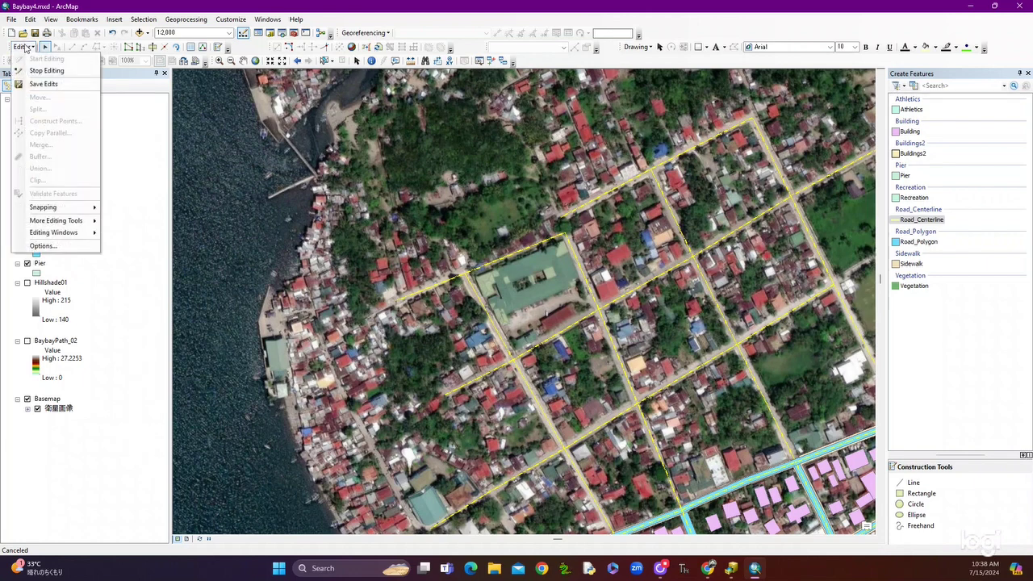
{"action": "left_click", "coordinate": [53, 85]}
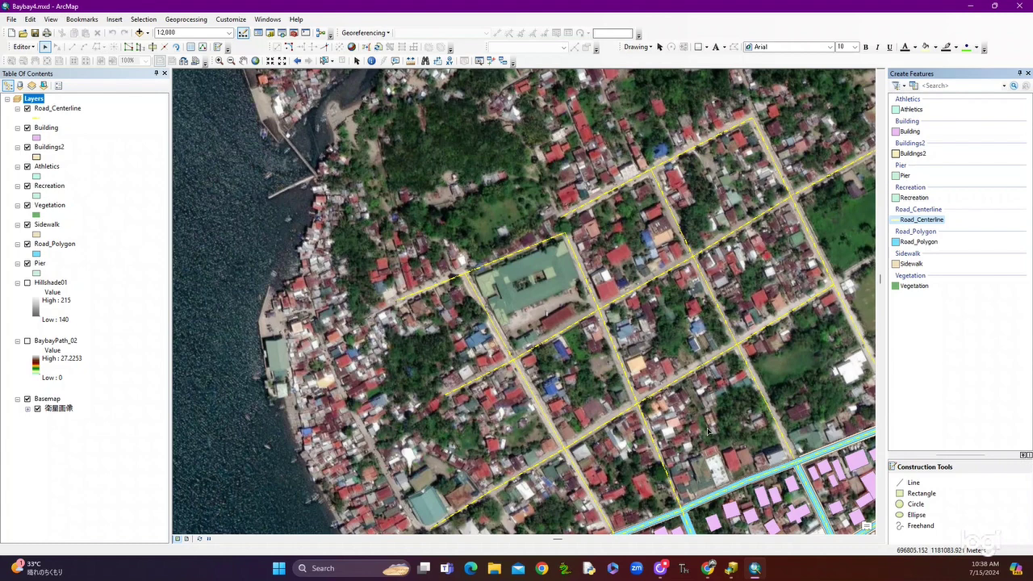
Select the four Road_Centerlines along the street running northeast from the coastal green-roofed building
{"action": "left_click_drag", "start_coordinate": [450, 201], "coordinate": [824, 429]}
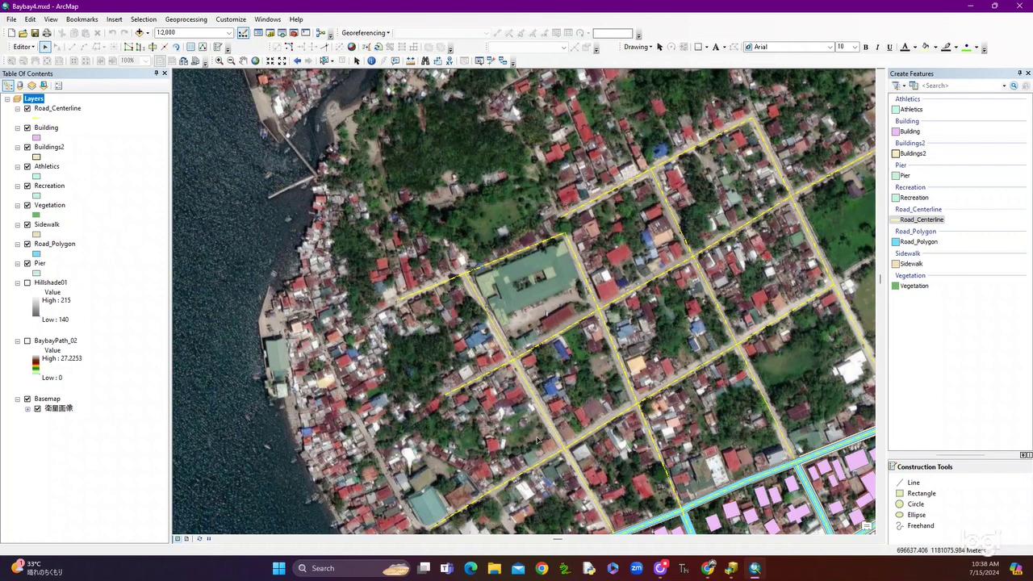
{"action": "left_click", "coordinate": [243, 61]}
{"action": "left_click_drag", "start_coordinate": [597, 333], "coordinate": [550, 322]}
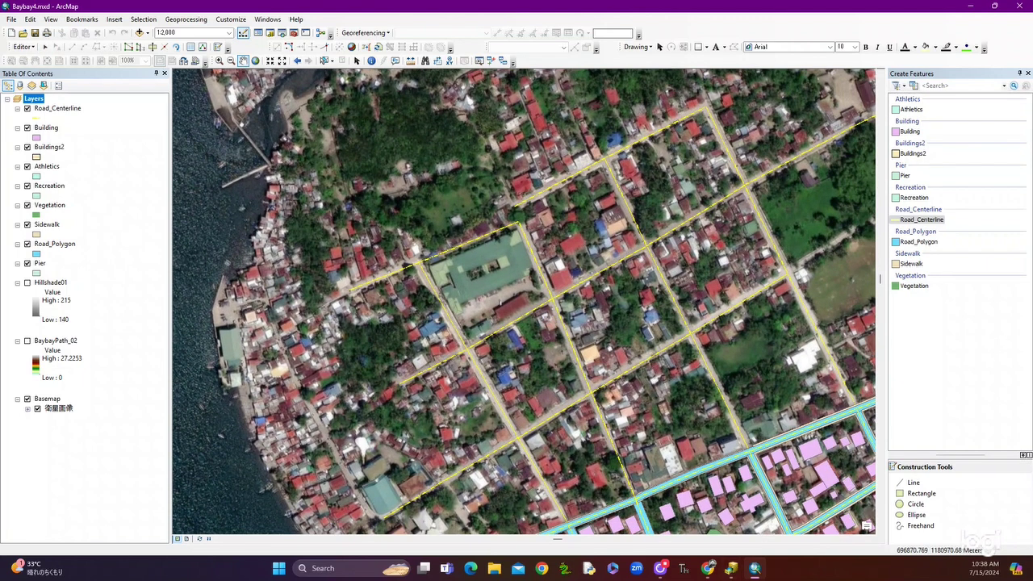
{"action": "left_click", "coordinate": [709, 568]}
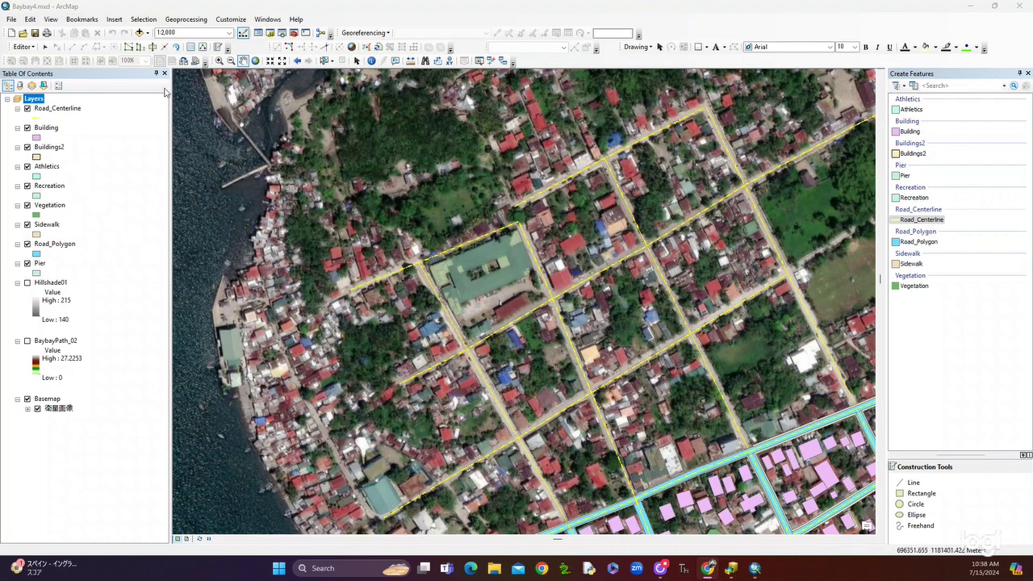
{"action": "left_click", "coordinate": [46, 49]}
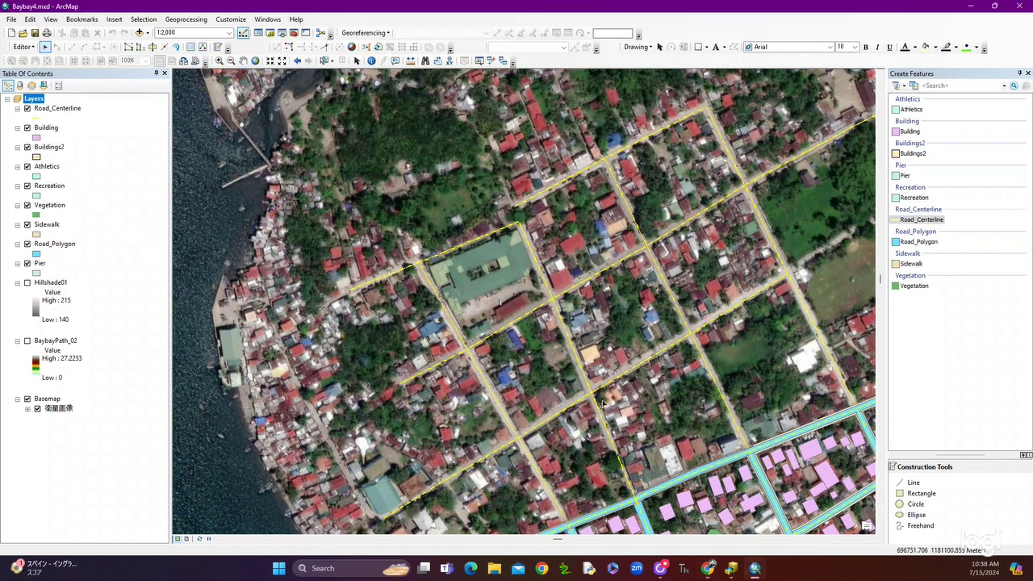
{"action": "left_click_drag", "start_coordinate": [451, 443], "coordinate": [470, 476]}
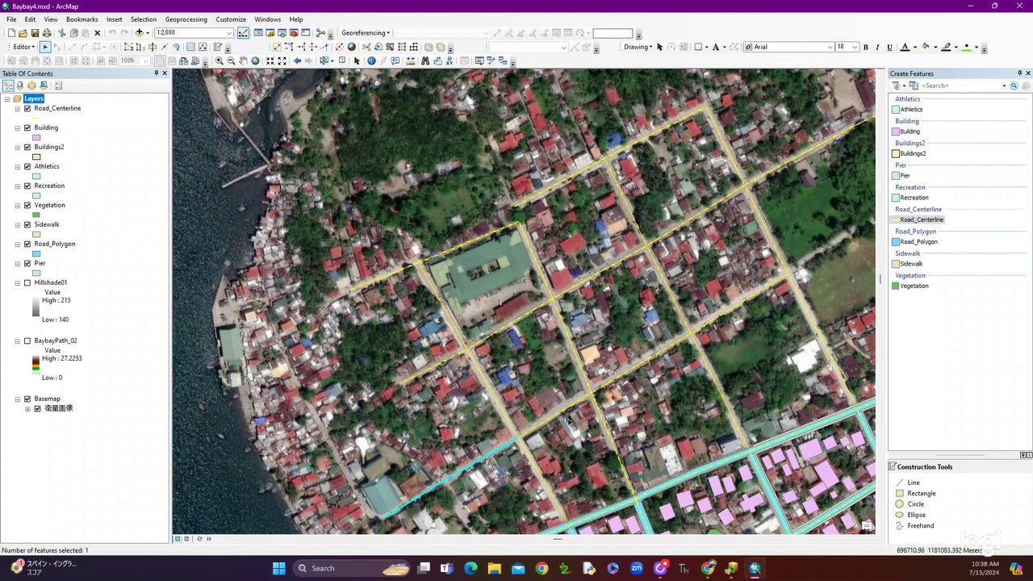
{"action": "left_click", "coordinate": [652, 357], "text": "shift"}
{"action": "left_click", "coordinate": [751, 322], "text": "shift"}
Open the Road_Centerline attribute table showing only the selected records
{"action": "left_click", "coordinate": [44, 85]}
{"action": "left_click", "coordinate": [37, 113]}
{"action": "right_click", "coordinate": [37, 113]}
{"action": "left_click", "coordinate": [69, 121]}
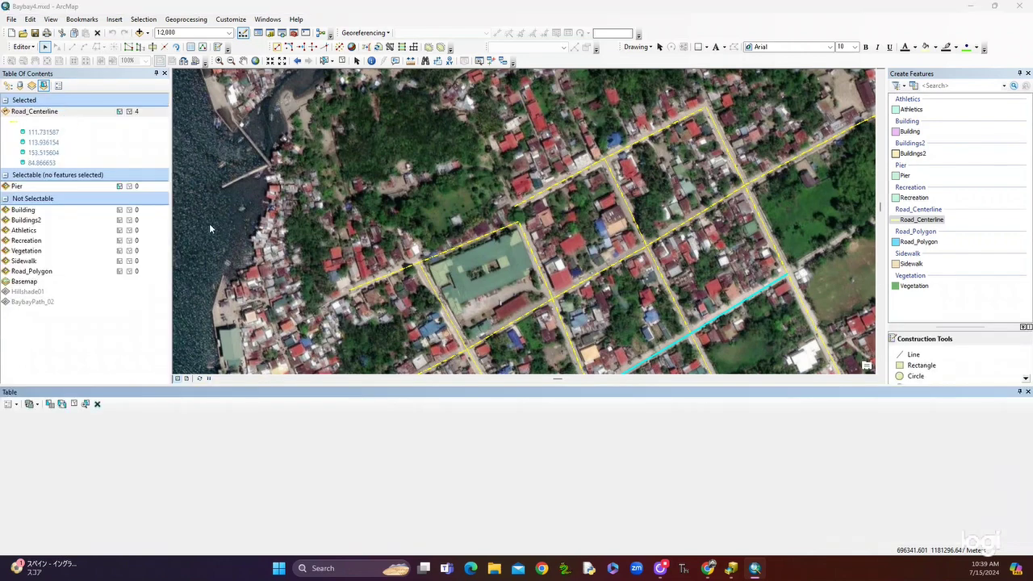
Set road_name of the four selected centerlines to "M H Del Pilar St" using the Field Calculator
{"action": "right_click", "coordinate": [239, 431]}
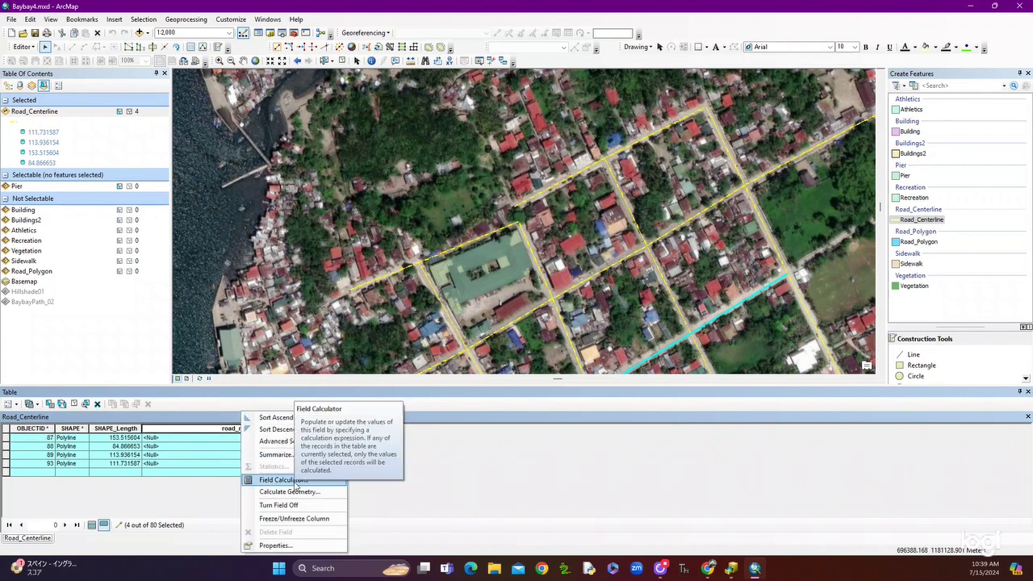
{"action": "left_click", "coordinate": [284, 481]}
{"action": "left_click", "coordinate": [457, 324]}
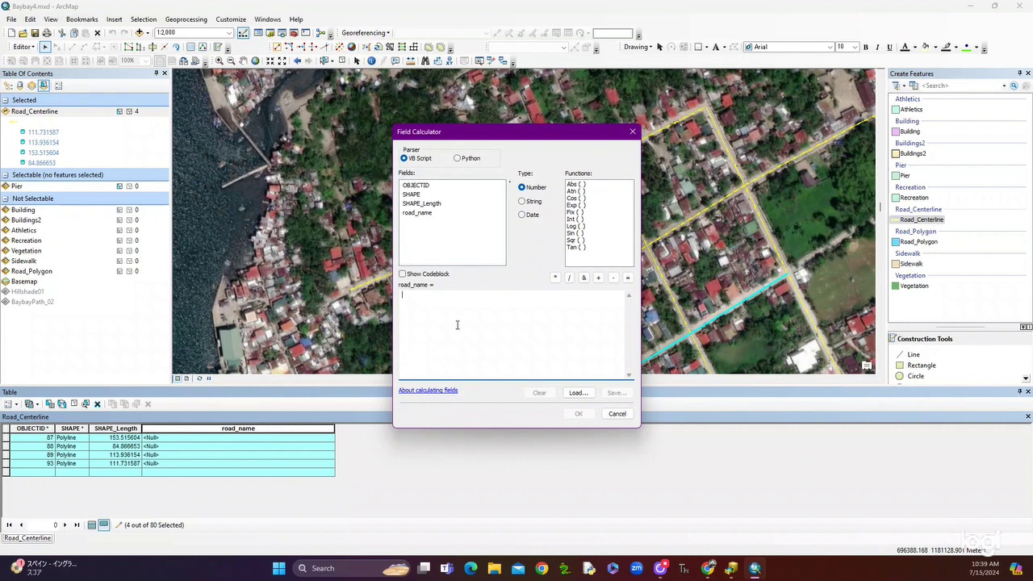
{"action": "type", "text": "@"}
{"action": "key", "text": "BackSpace"}
{"action": "type", "text": "1"}
{"action": "left_click", "coordinate": [578, 414]}
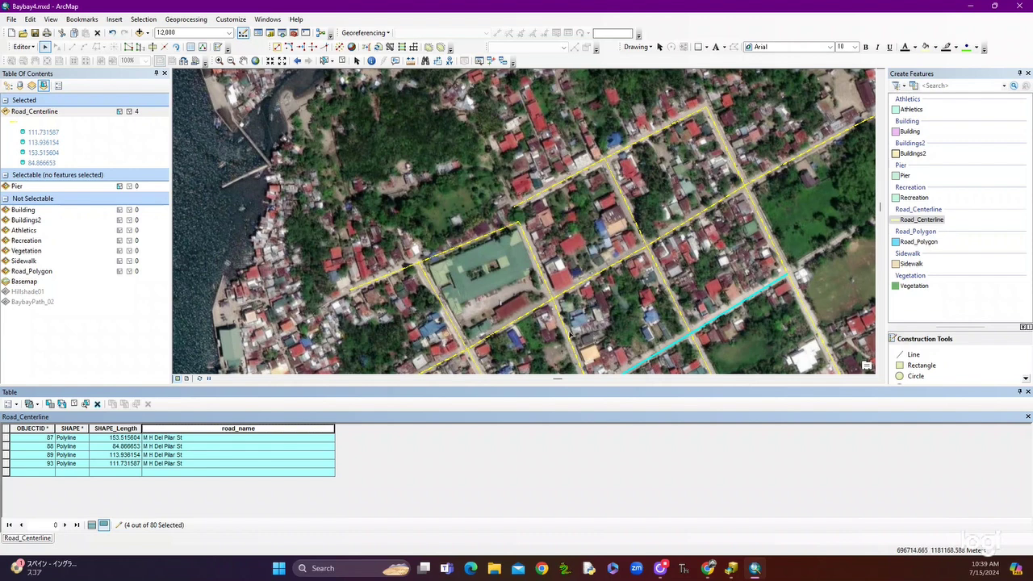
Replace the selection with the five Road_Centerlines along the street running northeast past the lower side of the green-roofed complex
{"action": "left_click", "coordinate": [549, 339]}
{"action": "scroll", "coordinate": [546, 327], "scroll_direction": "up", "scroll_amount": 2}
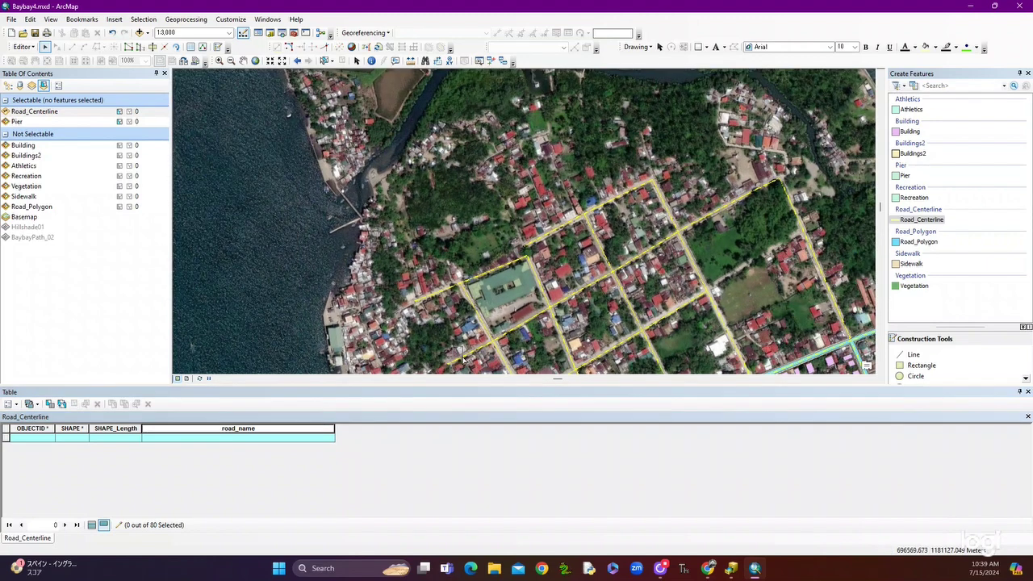
{"action": "left_click", "coordinate": [462, 358]}
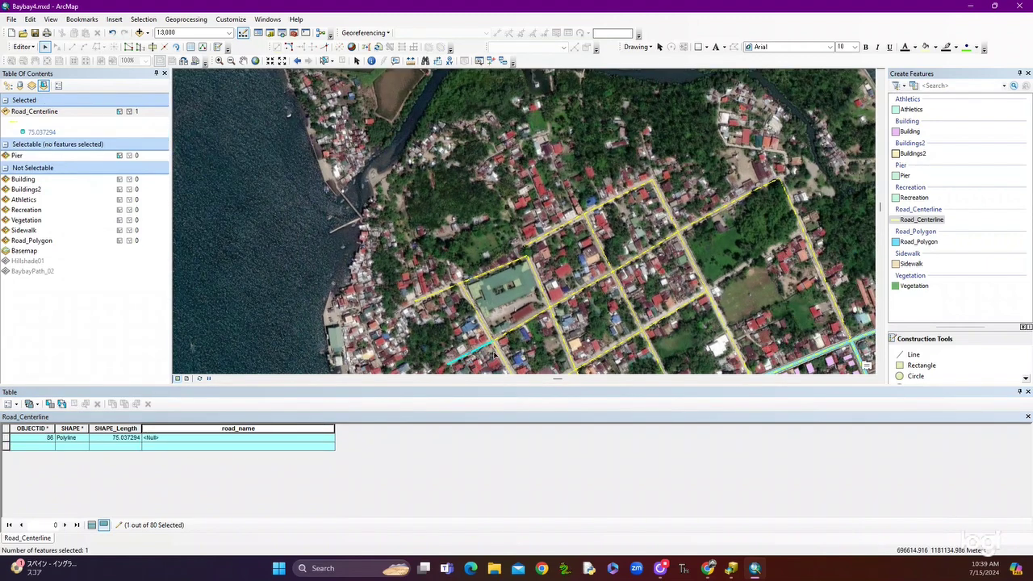
{"action": "left_click", "coordinate": [533, 325], "text": "shift"}
{"action": "left_click", "coordinate": [571, 294], "text": "shift"}
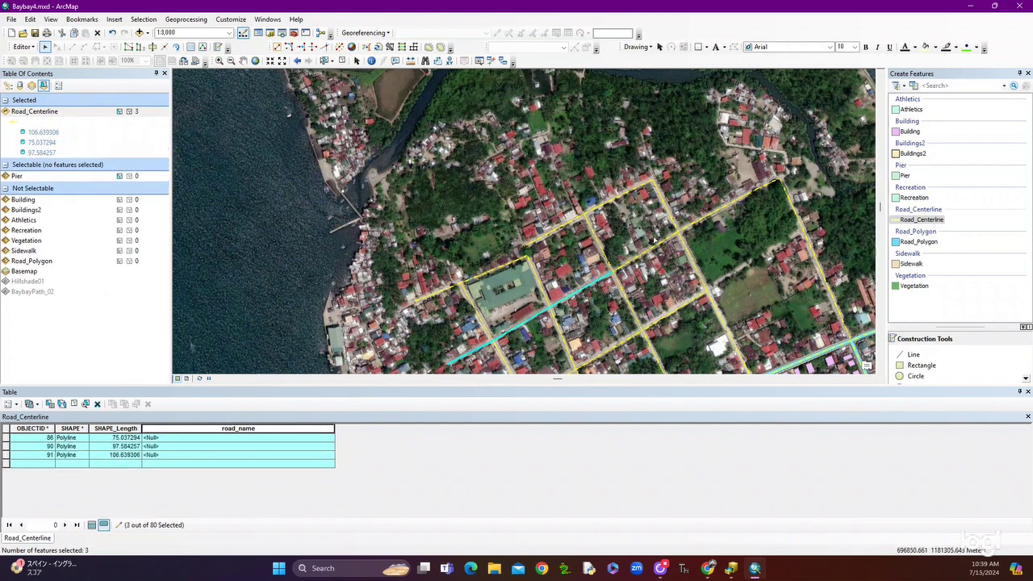
{"action": "left_click", "coordinate": [657, 243], "text": "shift"}
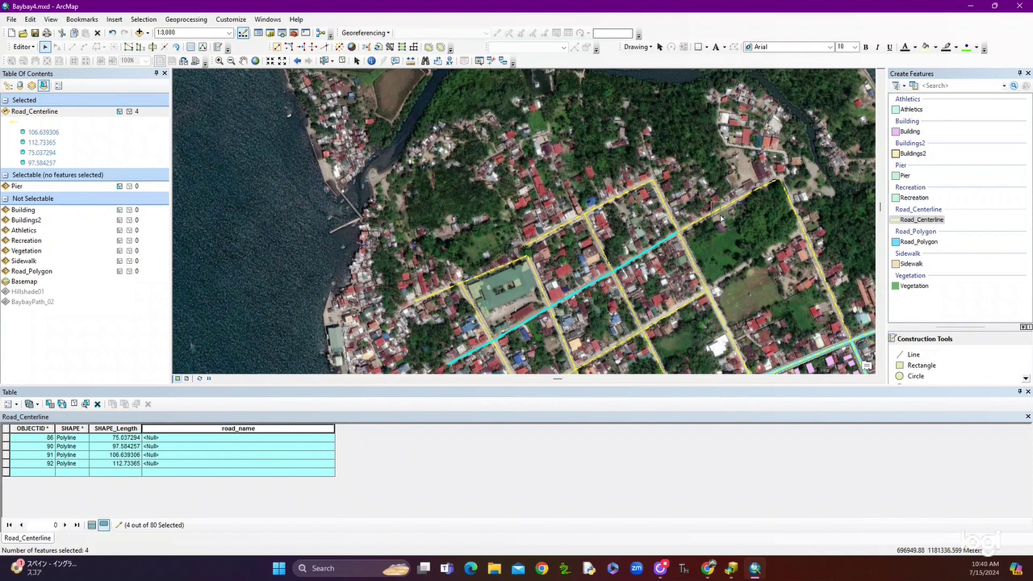
{"action": "left_click", "coordinate": [720, 218], "text": "shift"}
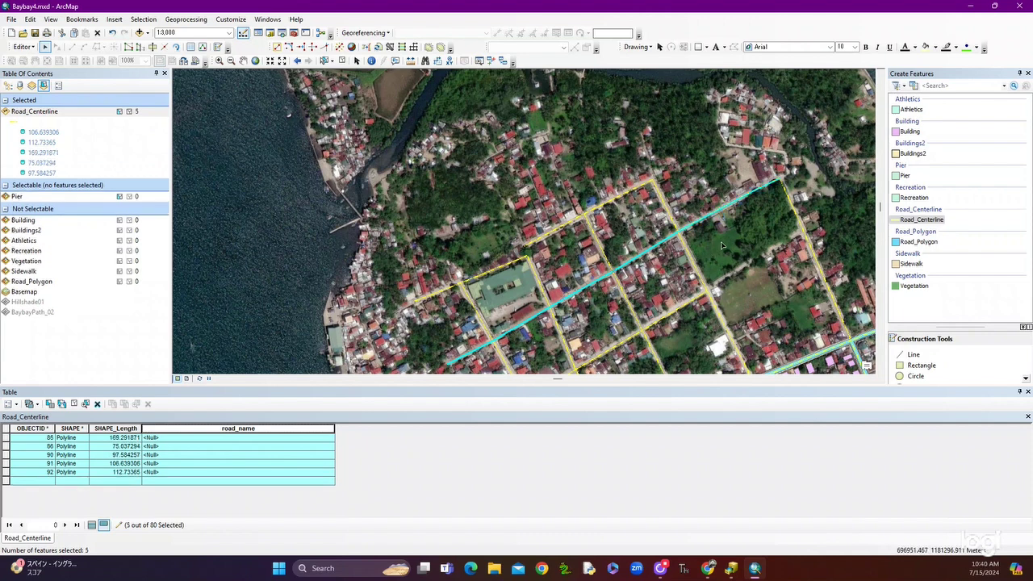
Set road_name of the five selected centerlines to "J P Laurel St" using the Field Calculator
{"action": "right_click", "coordinate": [230, 428]}
{"action": "left_click", "coordinate": [292, 480]}
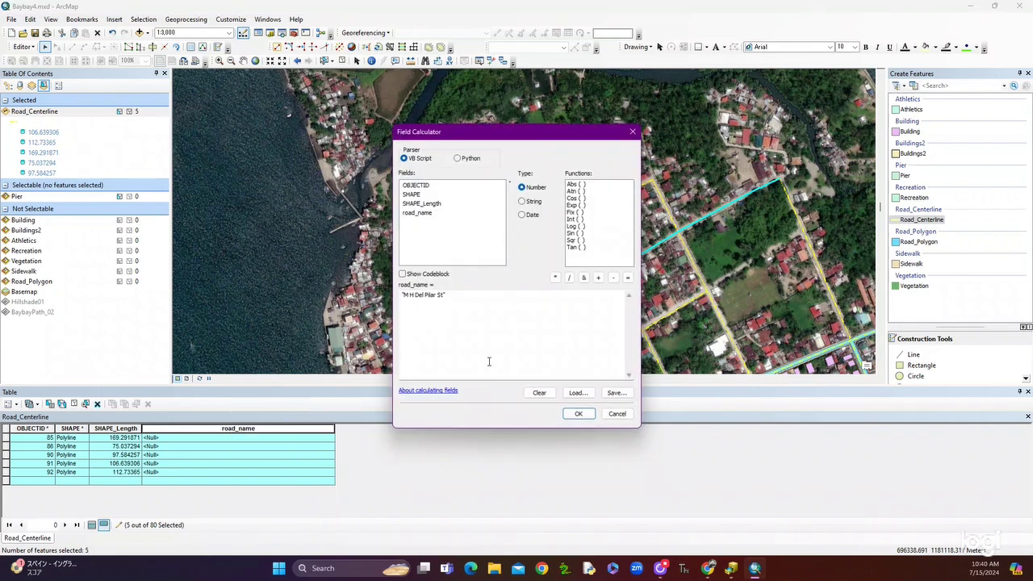
{"action": "left_click", "coordinate": [443, 297]}
{"action": "type", "text": "J"}
{"action": "left_click", "coordinate": [579, 413]}
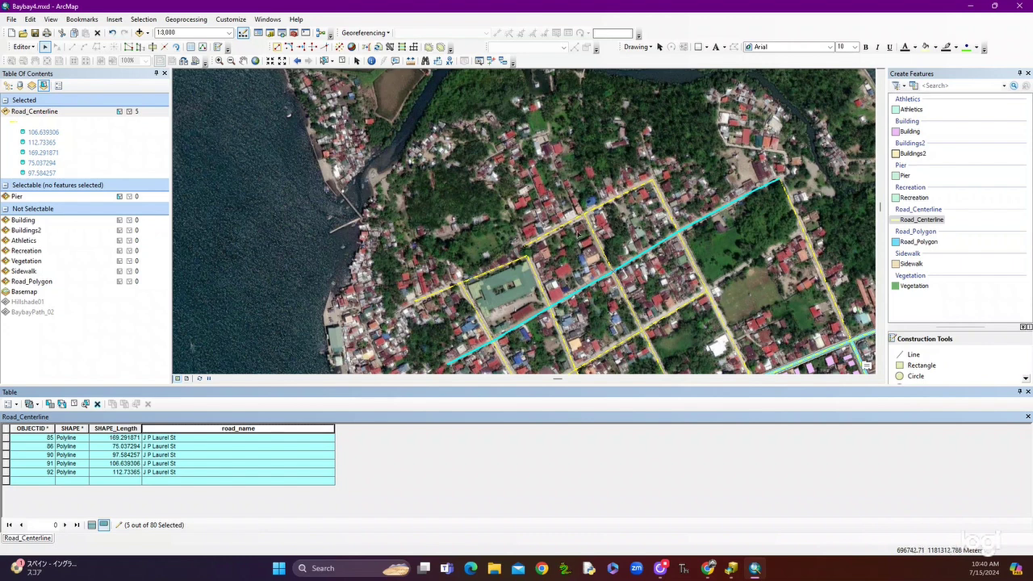
Digitize a Road_Centerline about 14.5 m long joining the two street ends at the green-roofed complex's northeast corner
{"action": "left_click", "coordinate": [925, 219]}
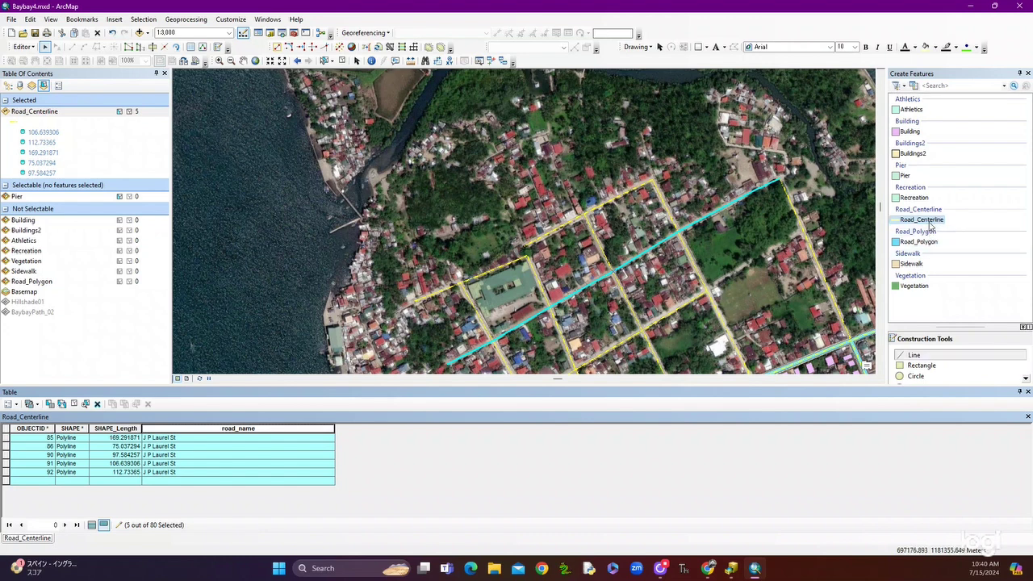
{"action": "left_click", "coordinate": [528, 257]}
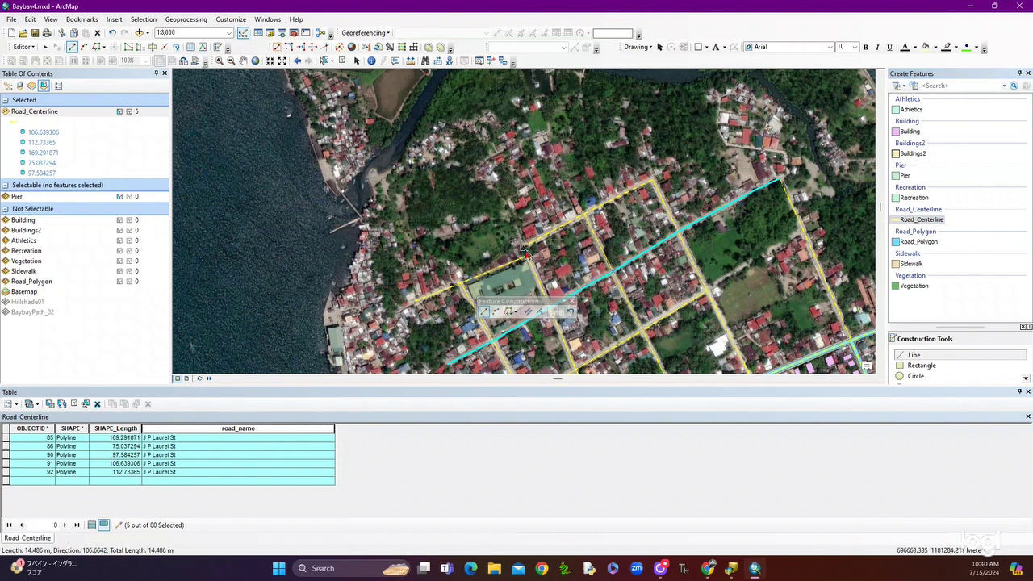
{"action": "double_click", "coordinate": [524, 253]}
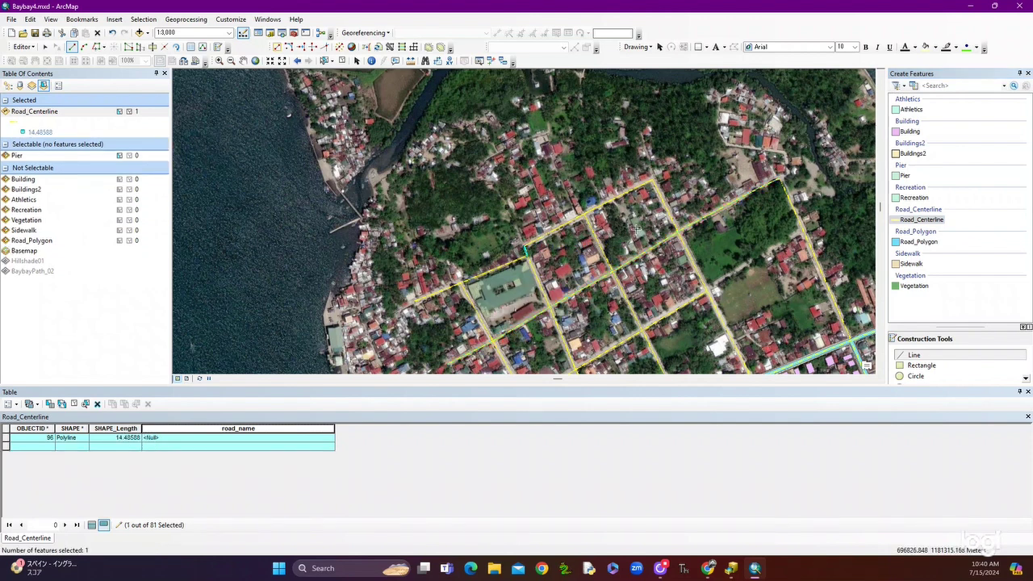
Extend the selection from the short connector to the three other centerlines of the street along the green-roofed complex's upper side
{"action": "left_click", "coordinate": [45, 47]}
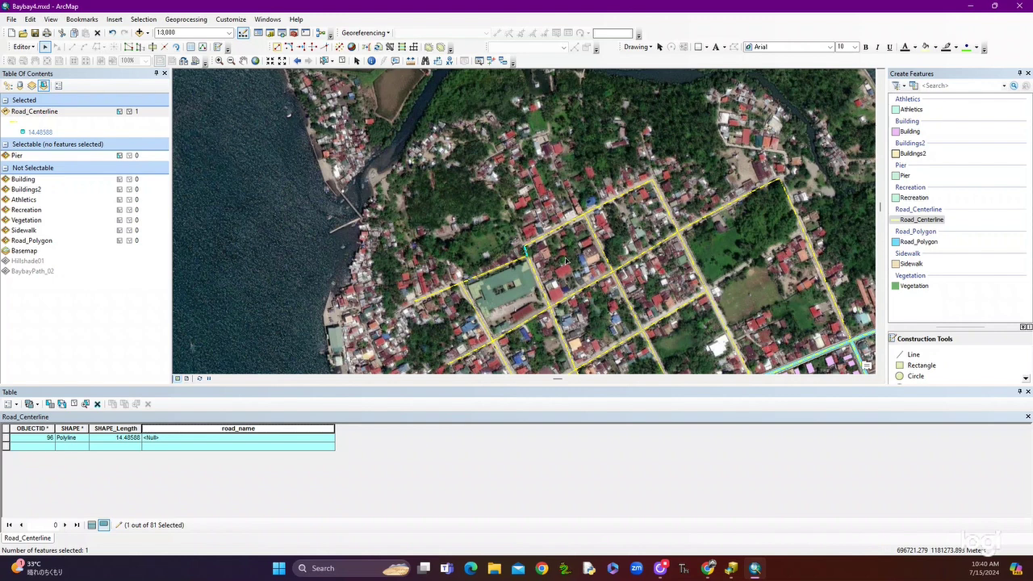
{"action": "left_click", "coordinate": [499, 273], "text": "shift"}
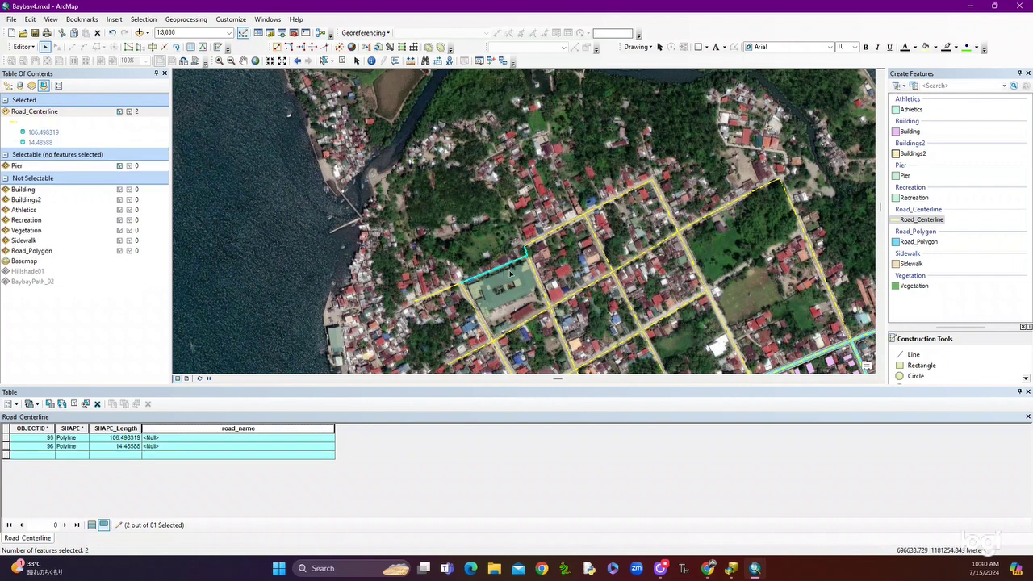
{"action": "left_click", "coordinate": [440, 292], "text": "shift"}
{"action": "left_click", "coordinate": [604, 208], "text": "shift"}
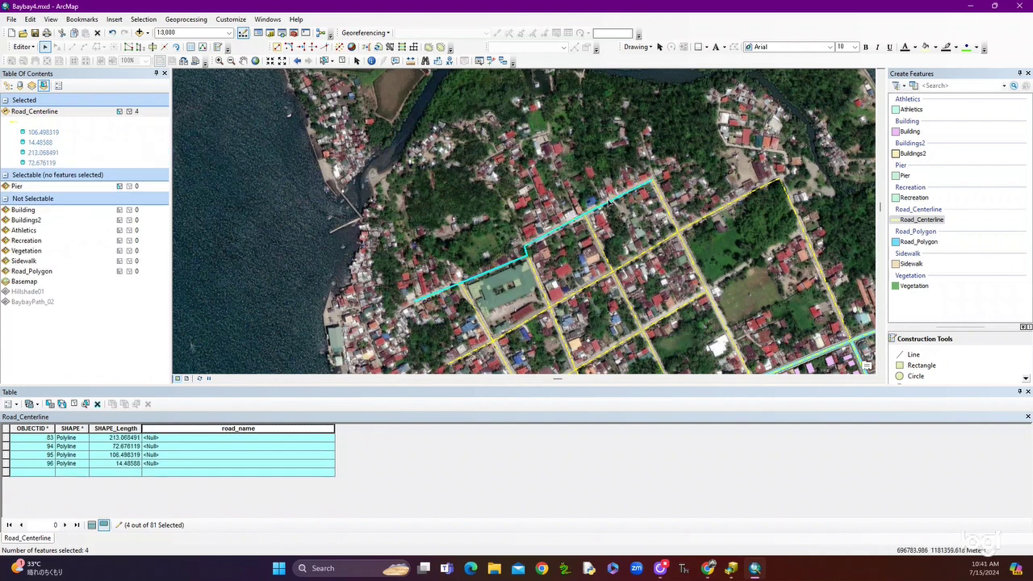
Set road_name of the four selected centerlines to "J A Santos St" using the Field Calculator
{"action": "right_click", "coordinate": [245, 429]}
{"action": "left_click", "coordinate": [312, 484]}
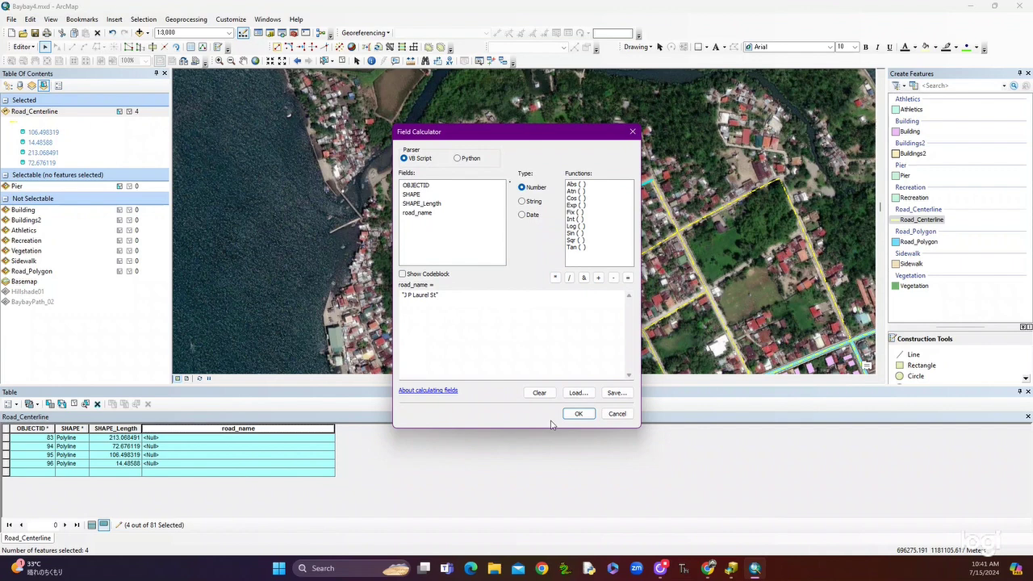
{"action": "left_click", "coordinate": [435, 295]}
{"action": "type", "text": "s"}
{"action": "left_click", "coordinate": [578, 414]}
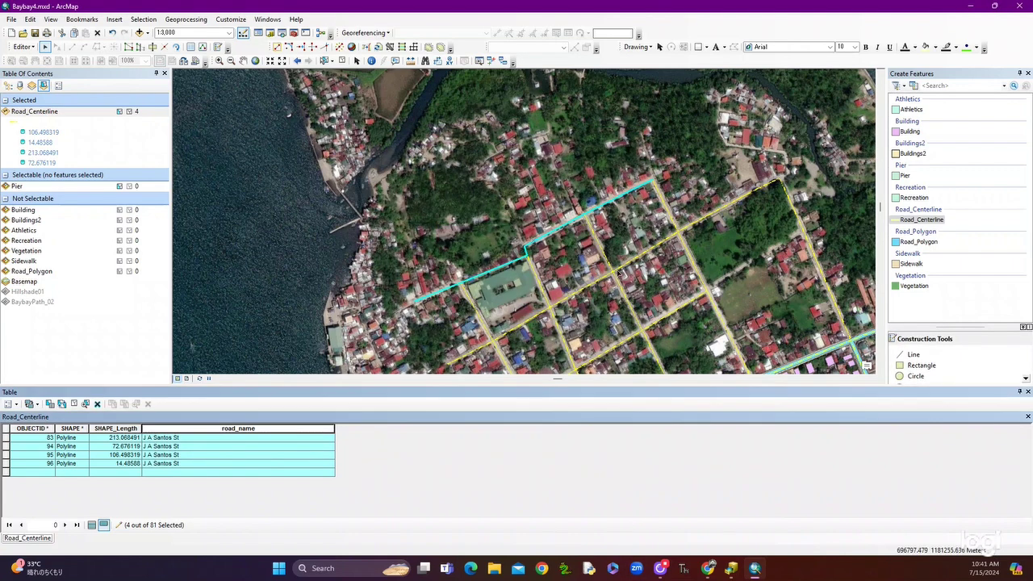
Close the attribute table, then save the edits and end the edit session
{"action": "left_click", "coordinate": [1028, 392]}
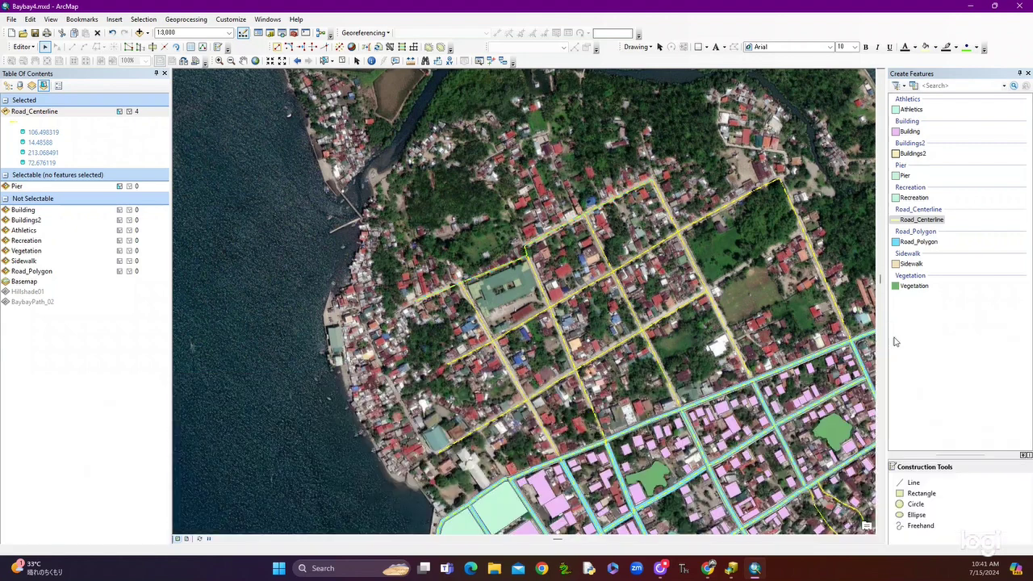
{"action": "left_click", "coordinate": [22, 46]}
{"action": "left_click", "coordinate": [43, 86]}
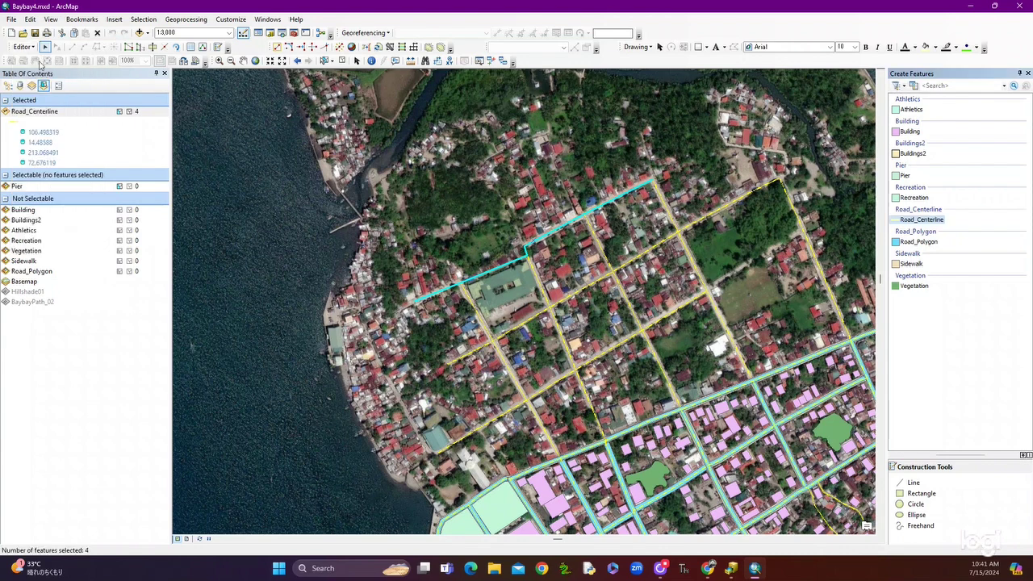
{"action": "left_click", "coordinate": [29, 47]}
{"action": "left_click", "coordinate": [47, 71]}
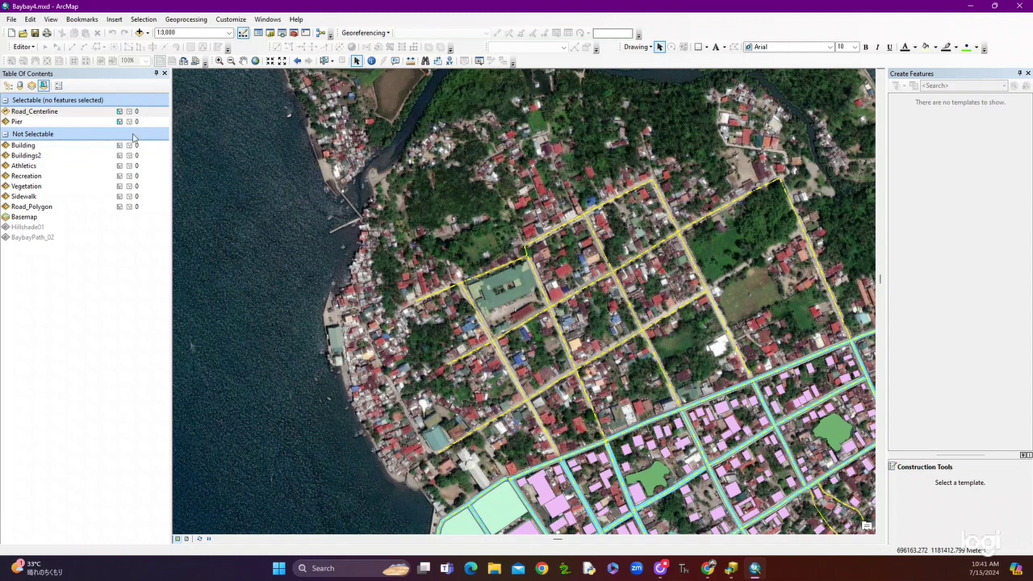
Turn on labels for the Road_Centerline layer, using road_name as the label field
{"action": "left_click", "coordinate": [32, 111]}
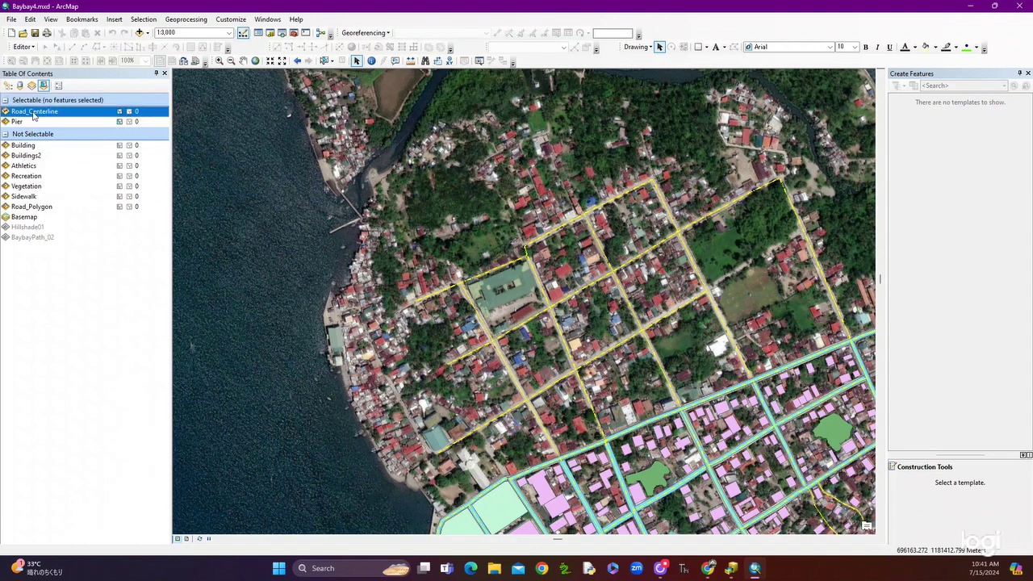
{"action": "right_click", "coordinate": [32, 111]}
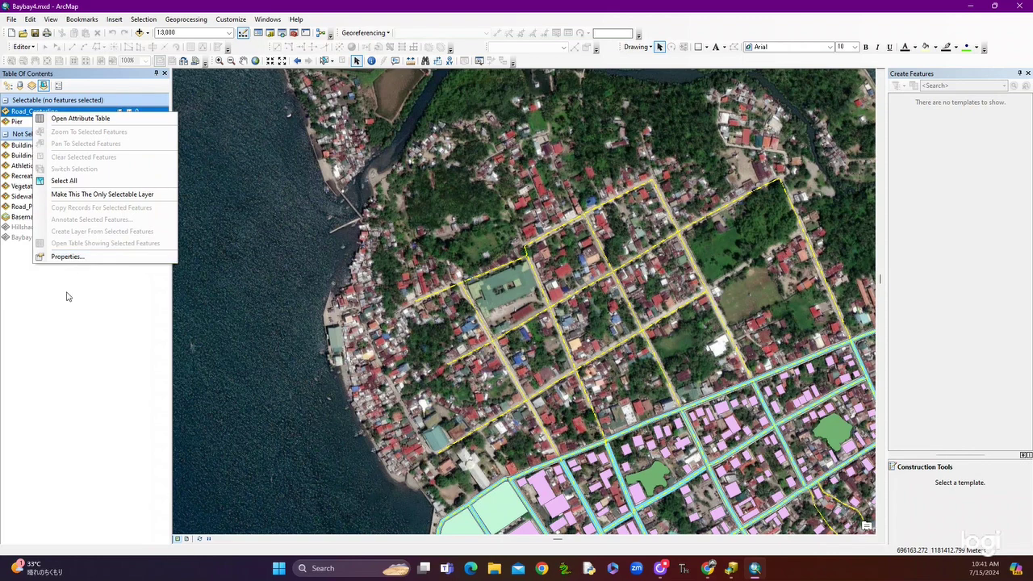
{"action": "left_click", "coordinate": [74, 257]}
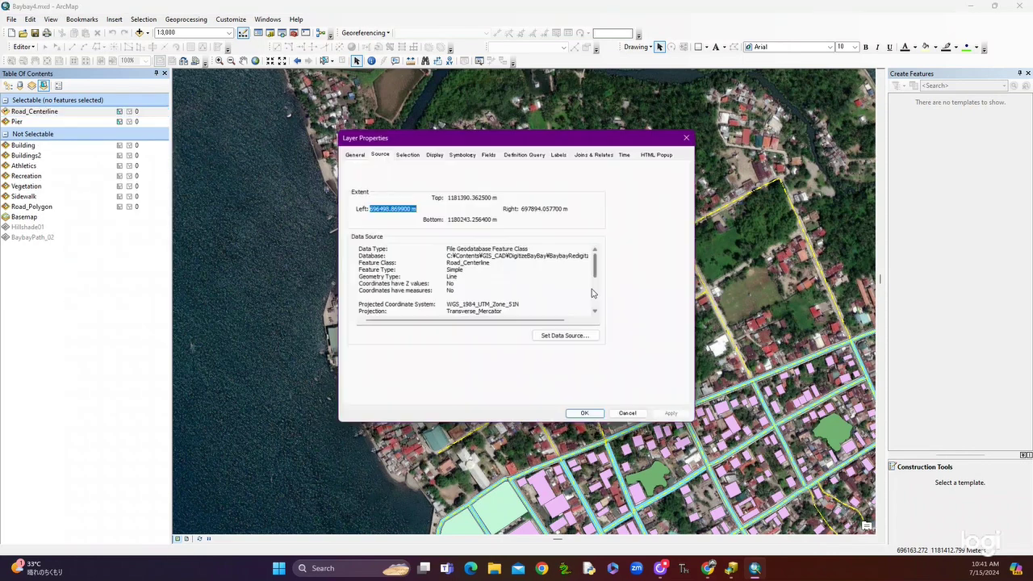
{"action": "left_click", "coordinate": [559, 155]}
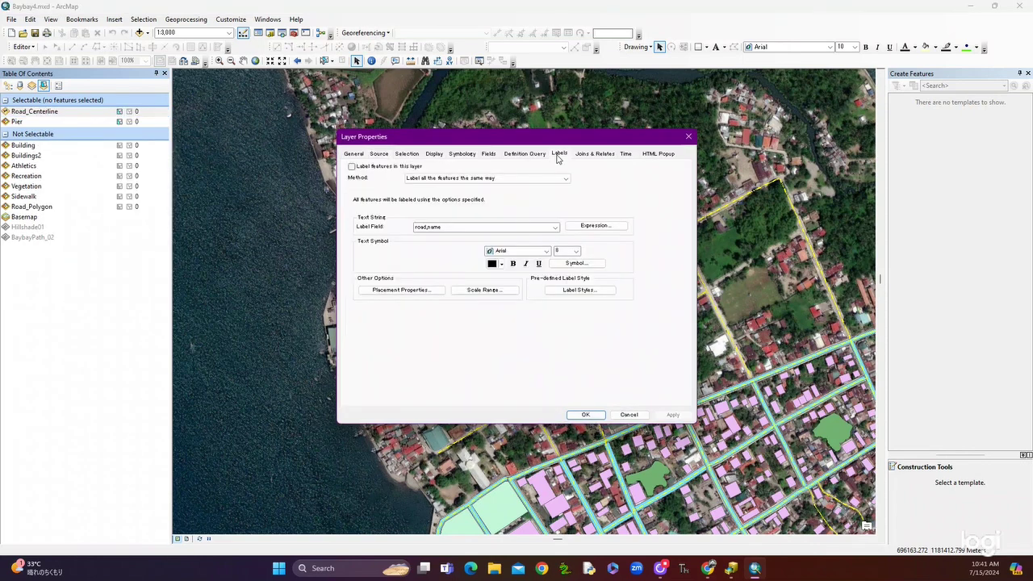
{"action": "left_click", "coordinate": [352, 166]}
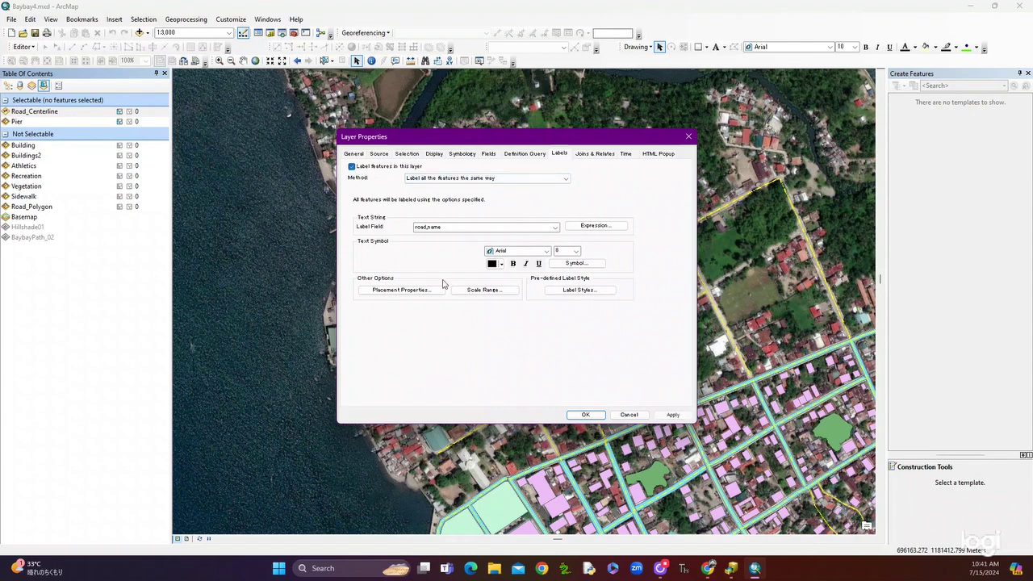
{"action": "left_click", "coordinate": [587, 415]}
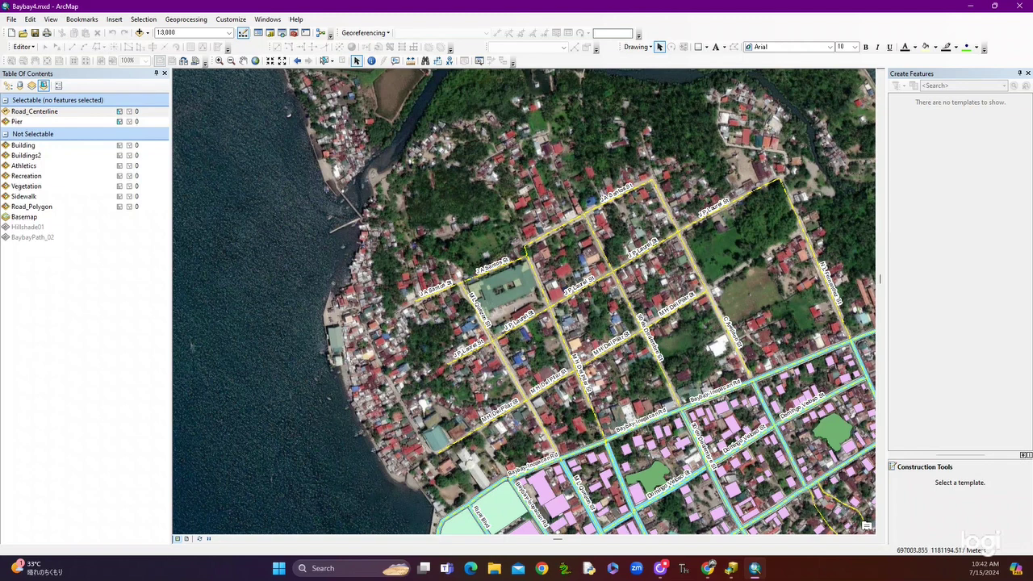
Set the map scale to 1:1,700 and start a new edit session on the Road_Centerline layer
{"action": "scroll", "coordinate": [524, 294], "scroll_direction": "down", "scroll_amount": 3}
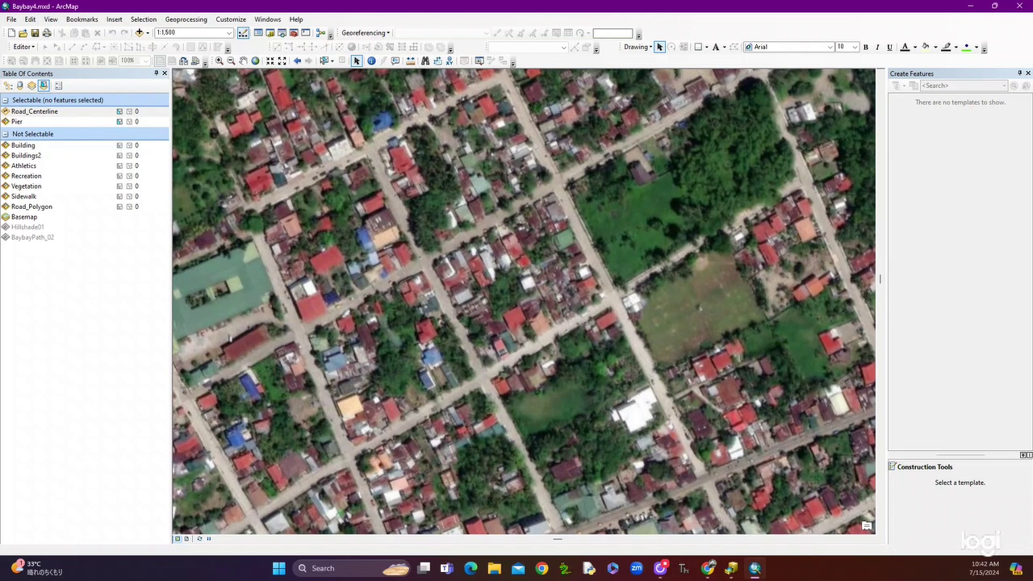
{"action": "left_click", "coordinate": [230, 33]}
{"action": "left_click", "coordinate": [187, 53]}
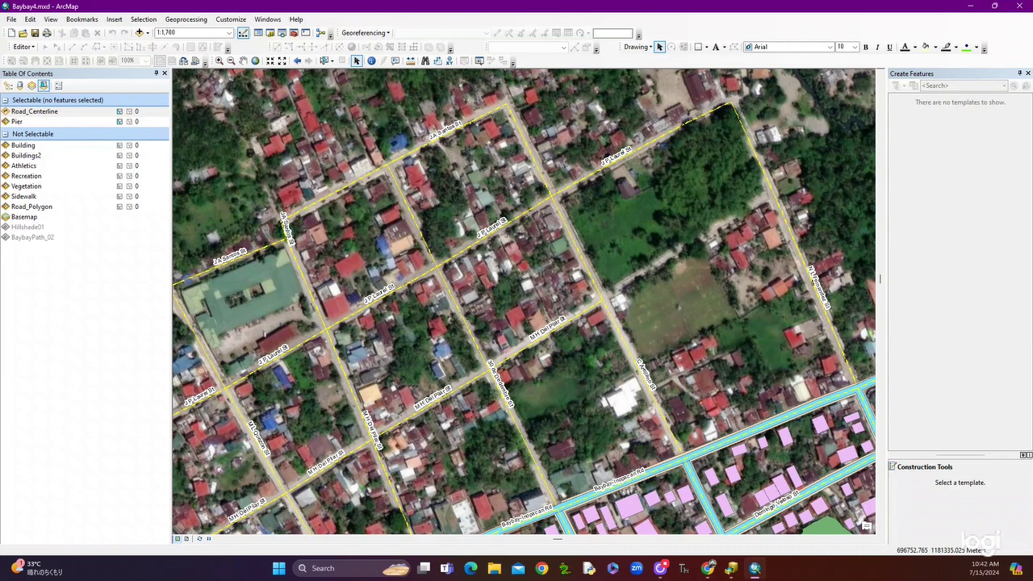
{"action": "left_click", "coordinate": [22, 49]}
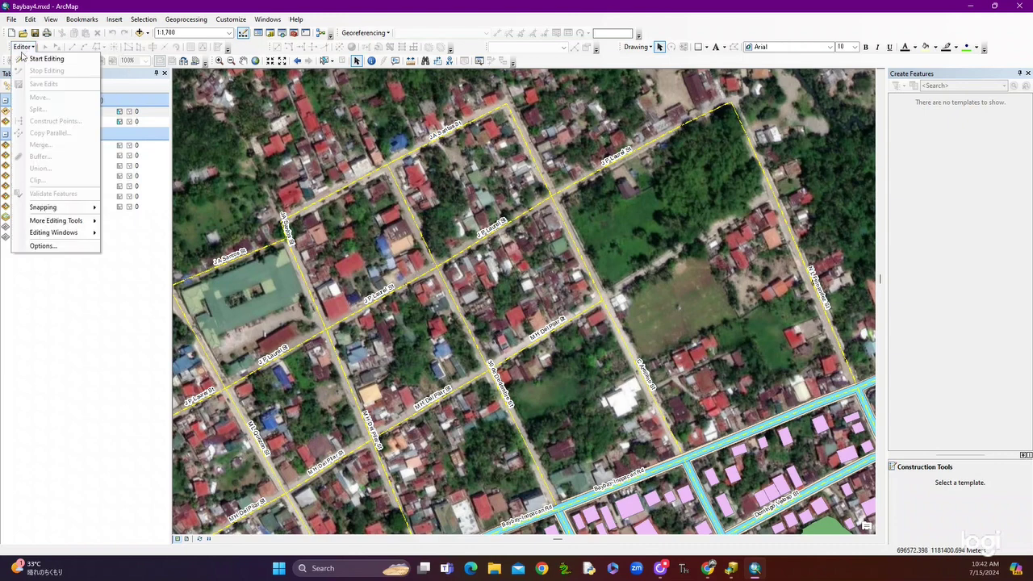
{"action": "left_click", "coordinate": [39, 59]}
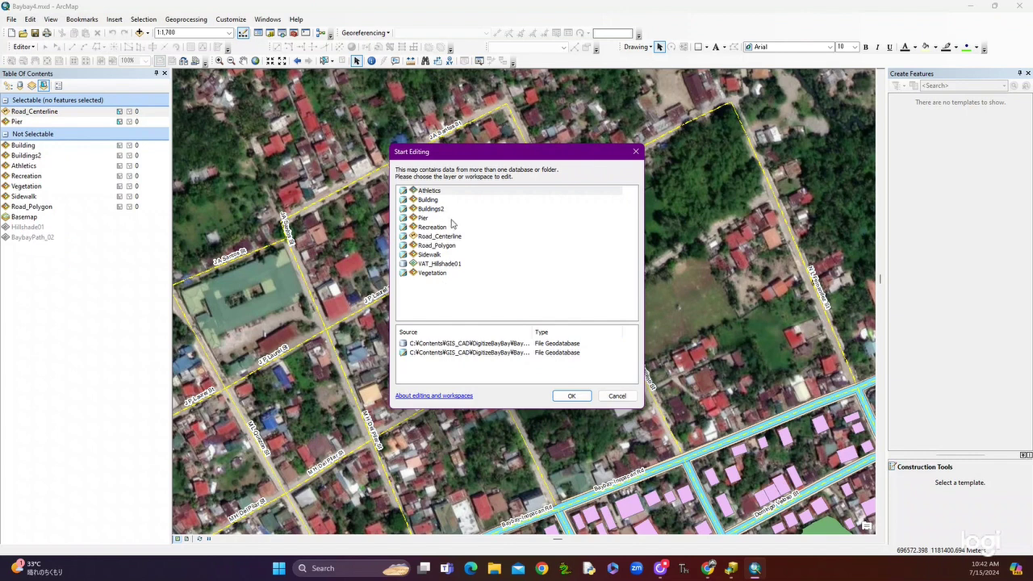
{"action": "left_click", "coordinate": [440, 273]}
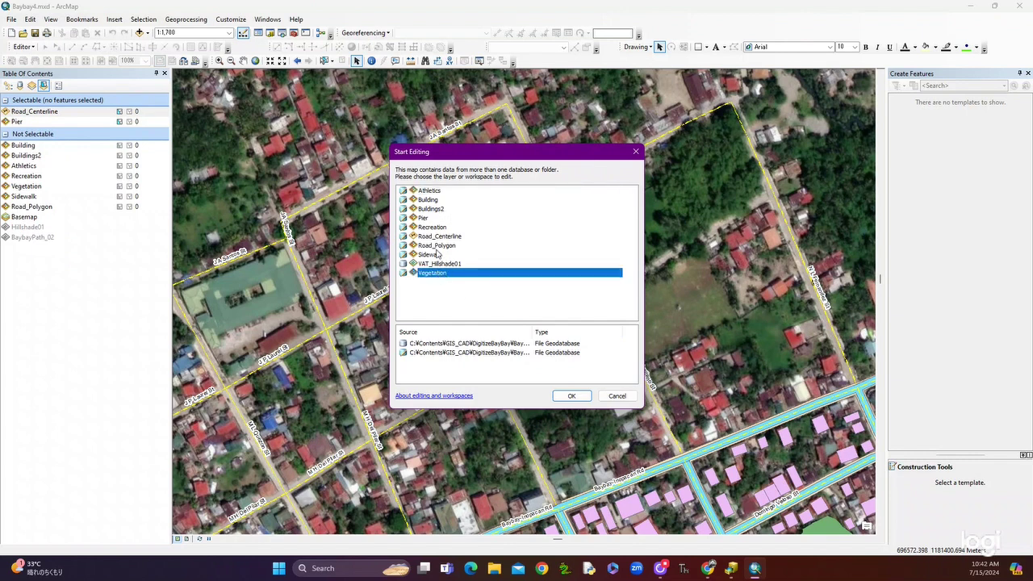
{"action": "left_click", "coordinate": [441, 237]}
{"action": "left_click", "coordinate": [573, 390]}
Digitize a straight Road_Centerline segment about 168 m long, extending M H Del Pilar St northeast past the sports field to the next parallel street
{"action": "left_click", "coordinate": [927, 220]}
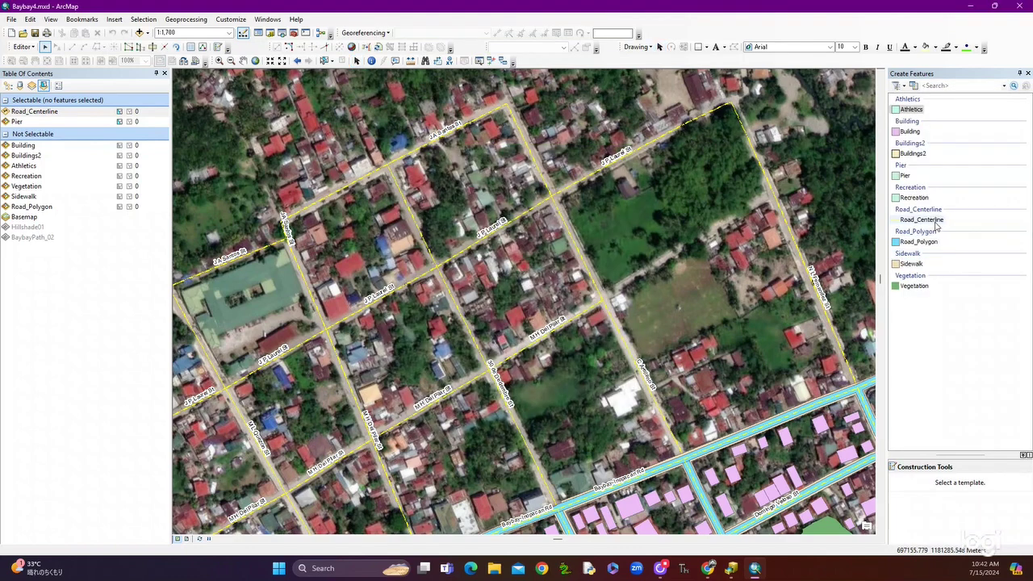
{"action": "left_click", "coordinate": [602, 300]}
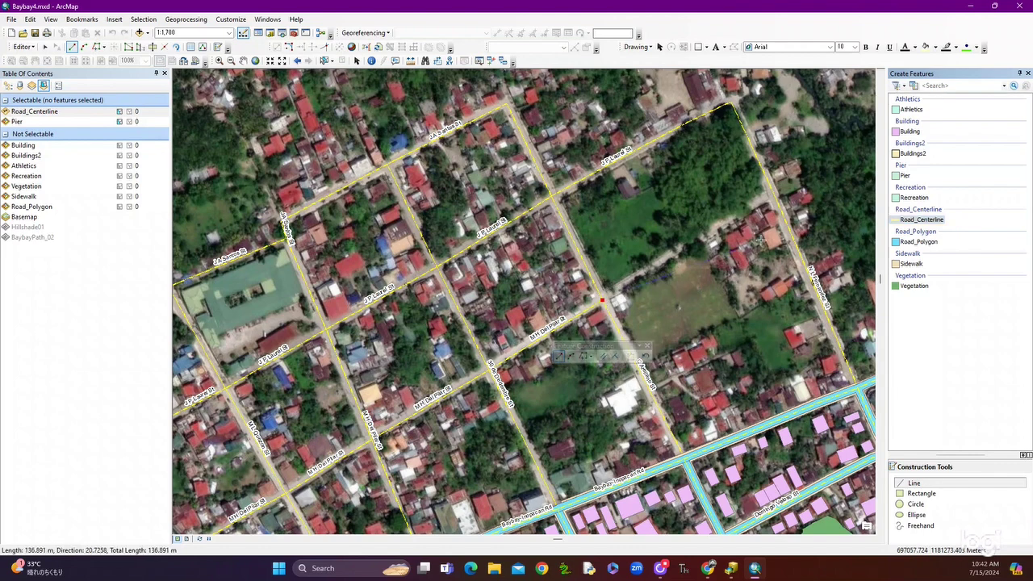
{"action": "double_click", "coordinate": [775, 199]}
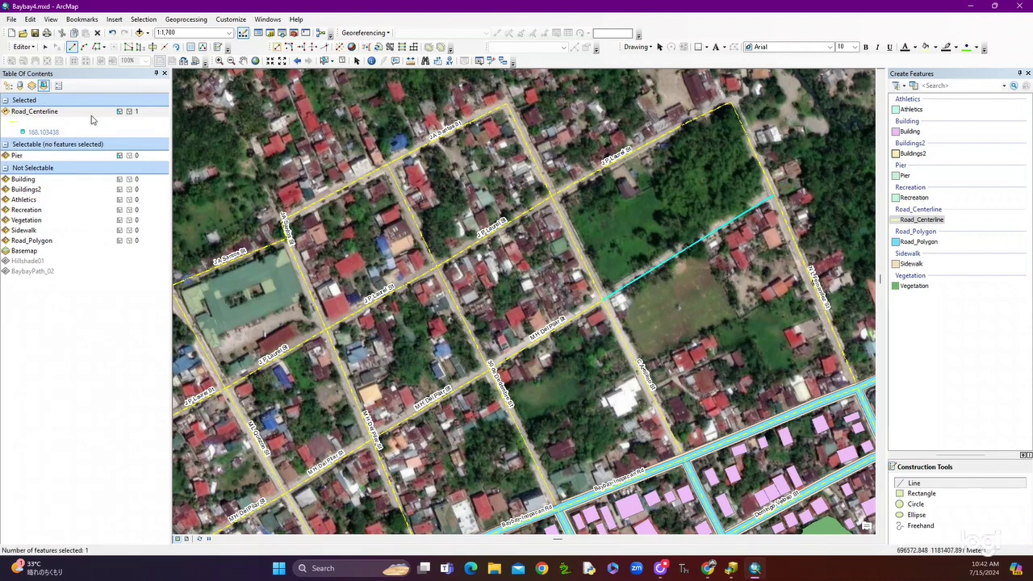
Set road_name of the selected new centerline to "M H Del Pilar St" in the Road_Centerline attribute table
{"action": "right_click", "coordinate": [37, 116]}
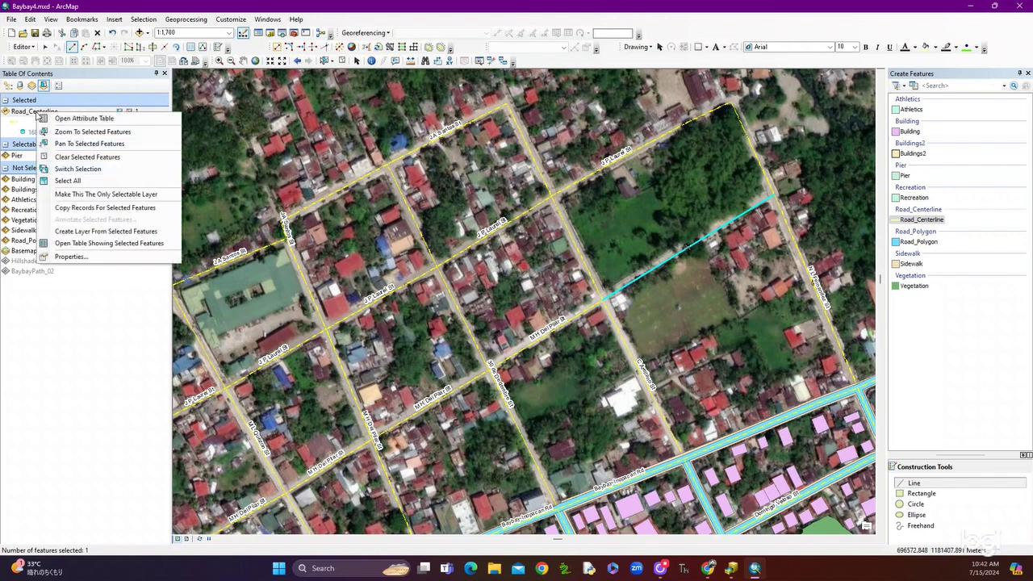
{"action": "left_click", "coordinate": [98, 119]}
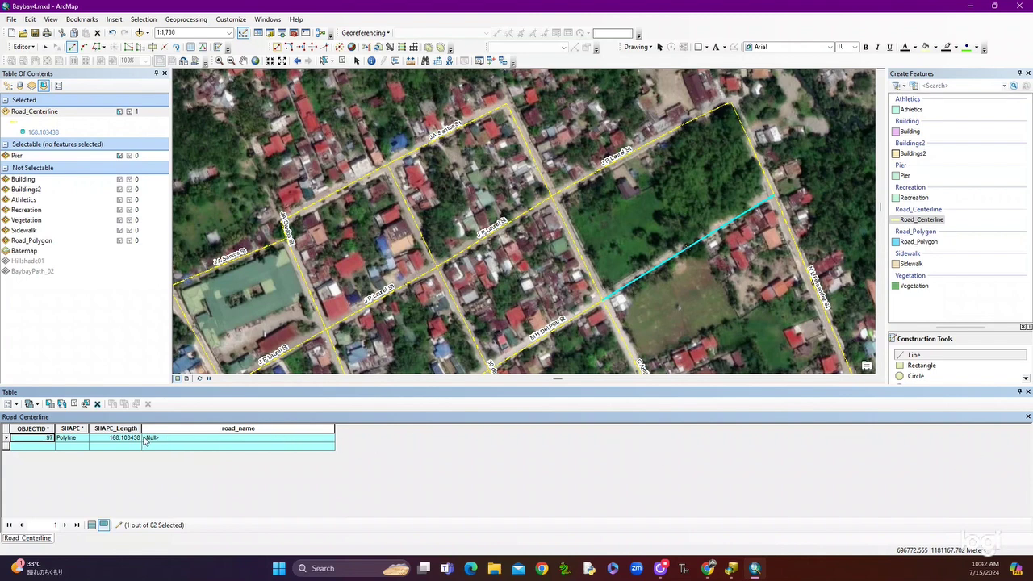
{"action": "left_click", "coordinate": [145, 439]}
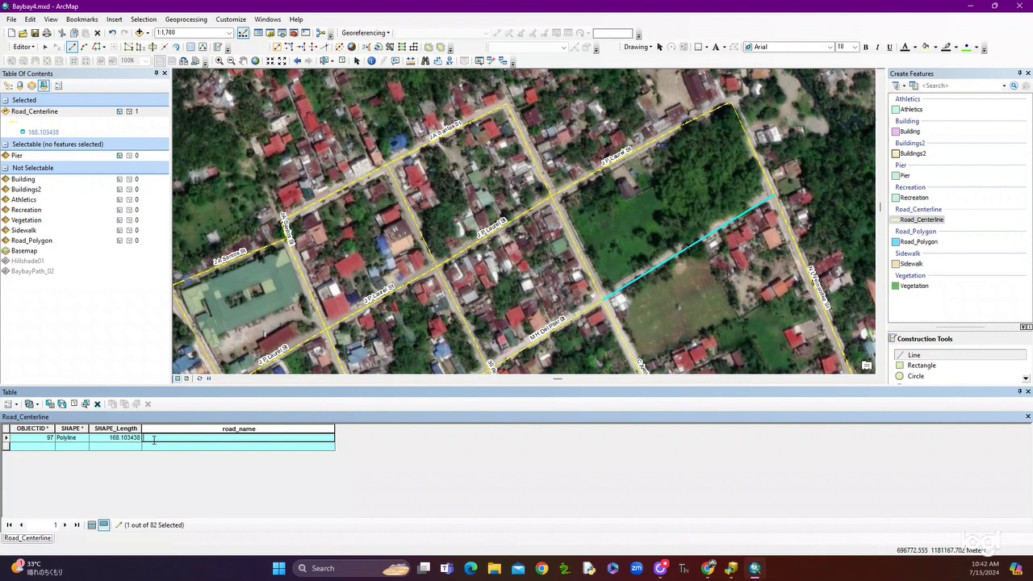
{"action": "type", "text": "M H Del Pilar St"}
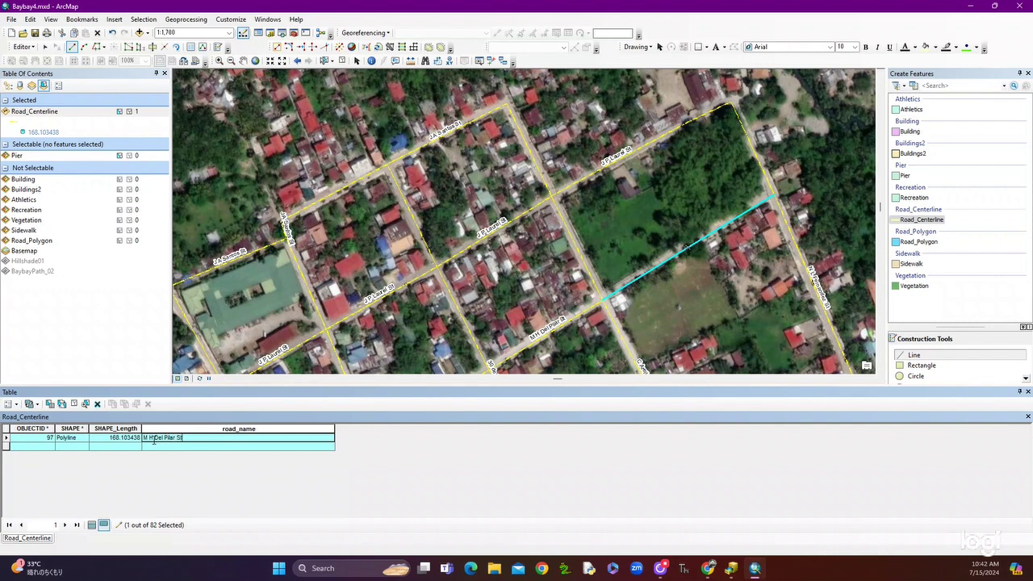
{"action": "left_click", "coordinate": [155, 445]}
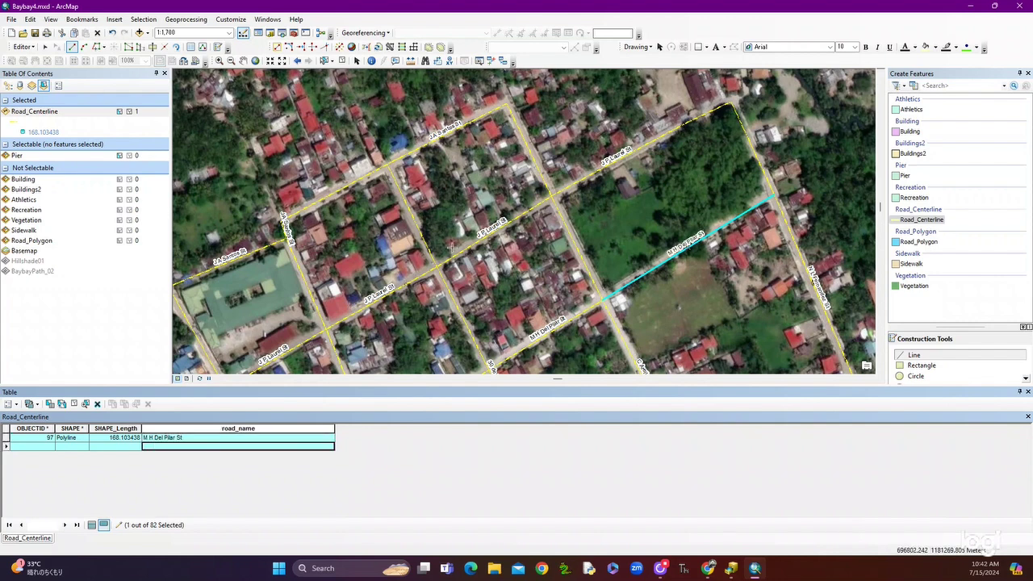
End the edit session with the edits saved, close the attribute table, and save the map document
{"action": "left_click", "coordinate": [23, 47]}
{"action": "left_click", "coordinate": [33, 71]}
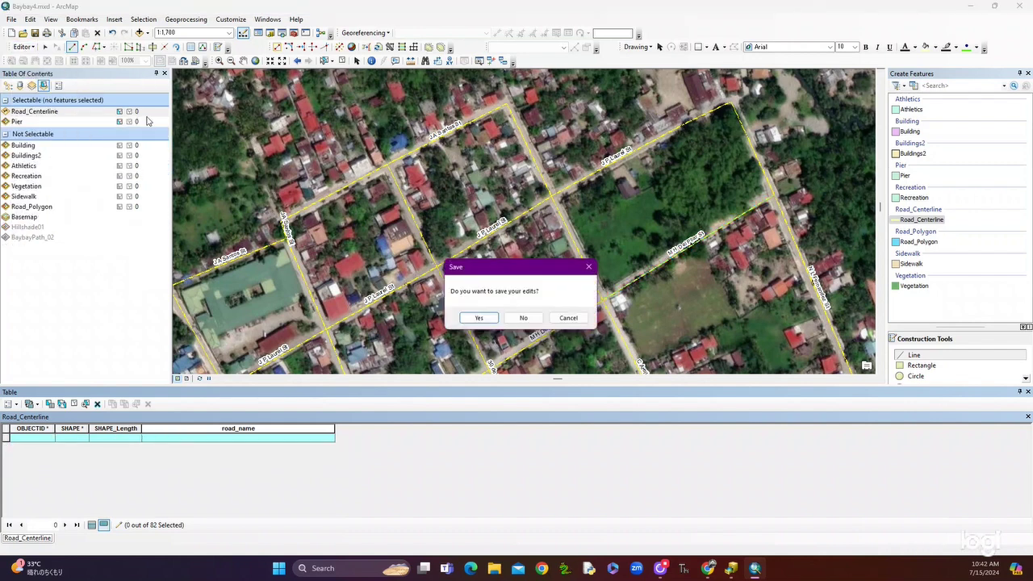
{"action": "left_click", "coordinate": [480, 318]}
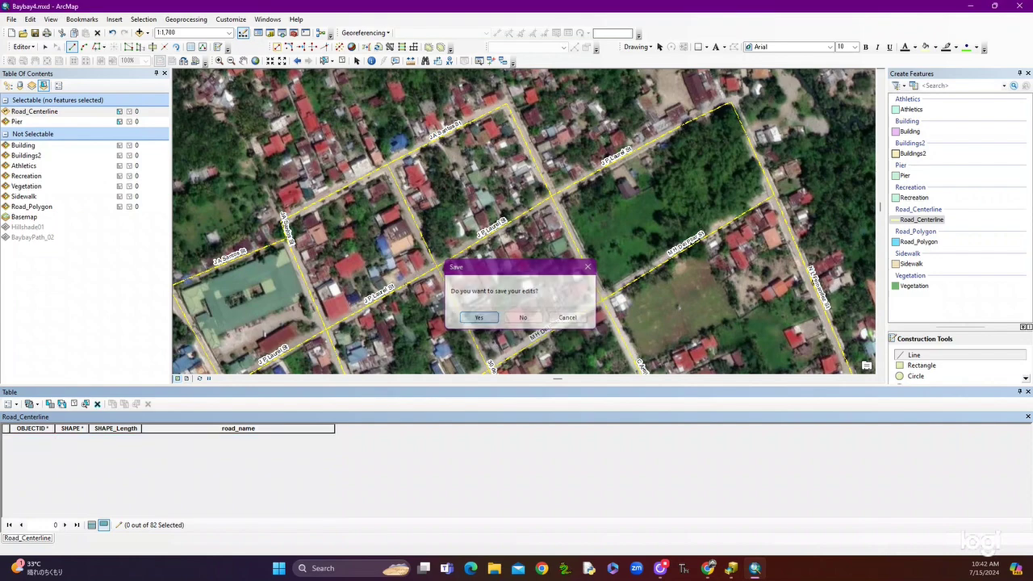
{"action": "left_click", "coordinate": [1028, 393]}
{"action": "scroll", "coordinate": [521, 293], "scroll_direction": "down", "scroll_amount": 2}
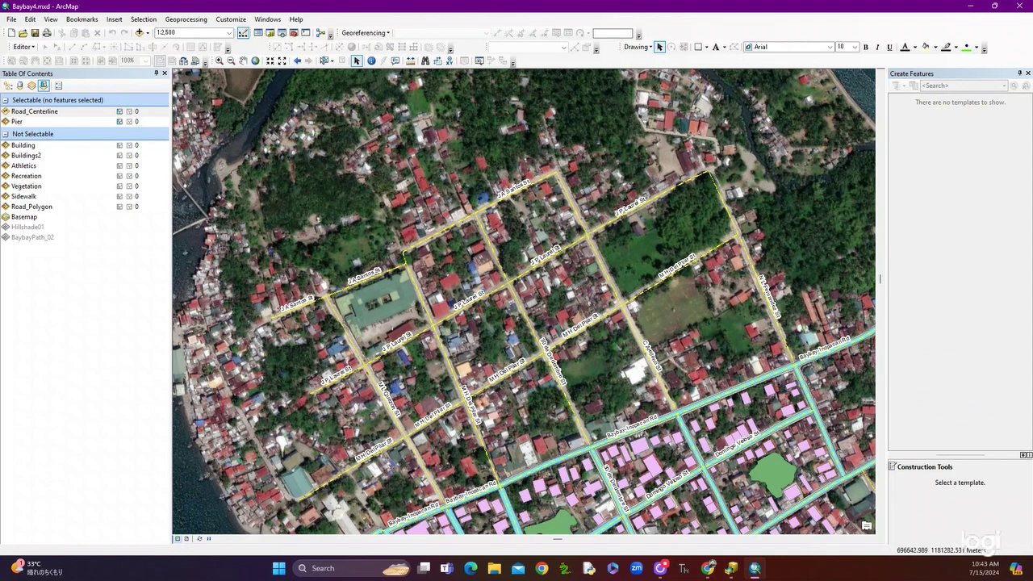
{"action": "left_click", "coordinate": [35, 33]}
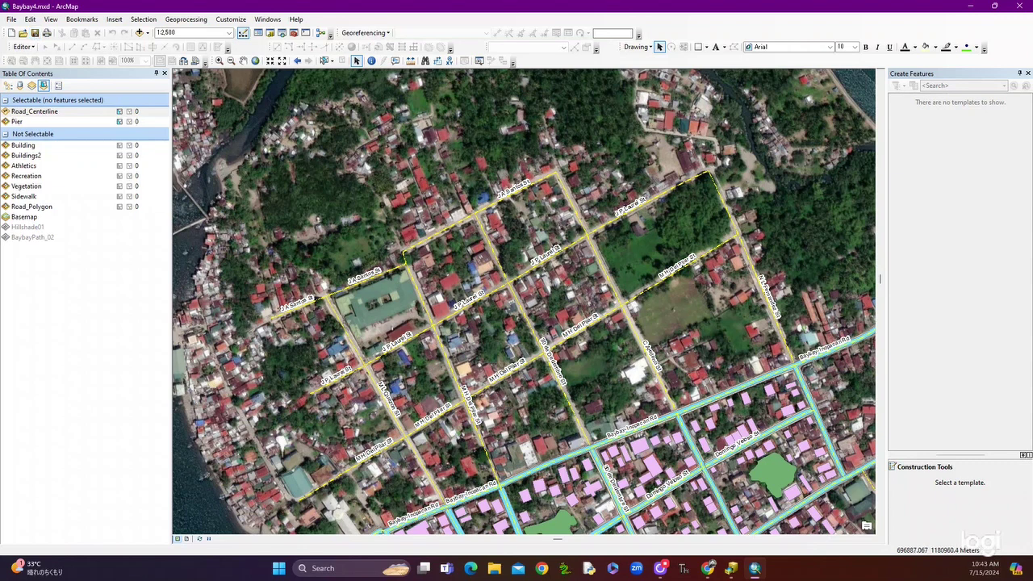